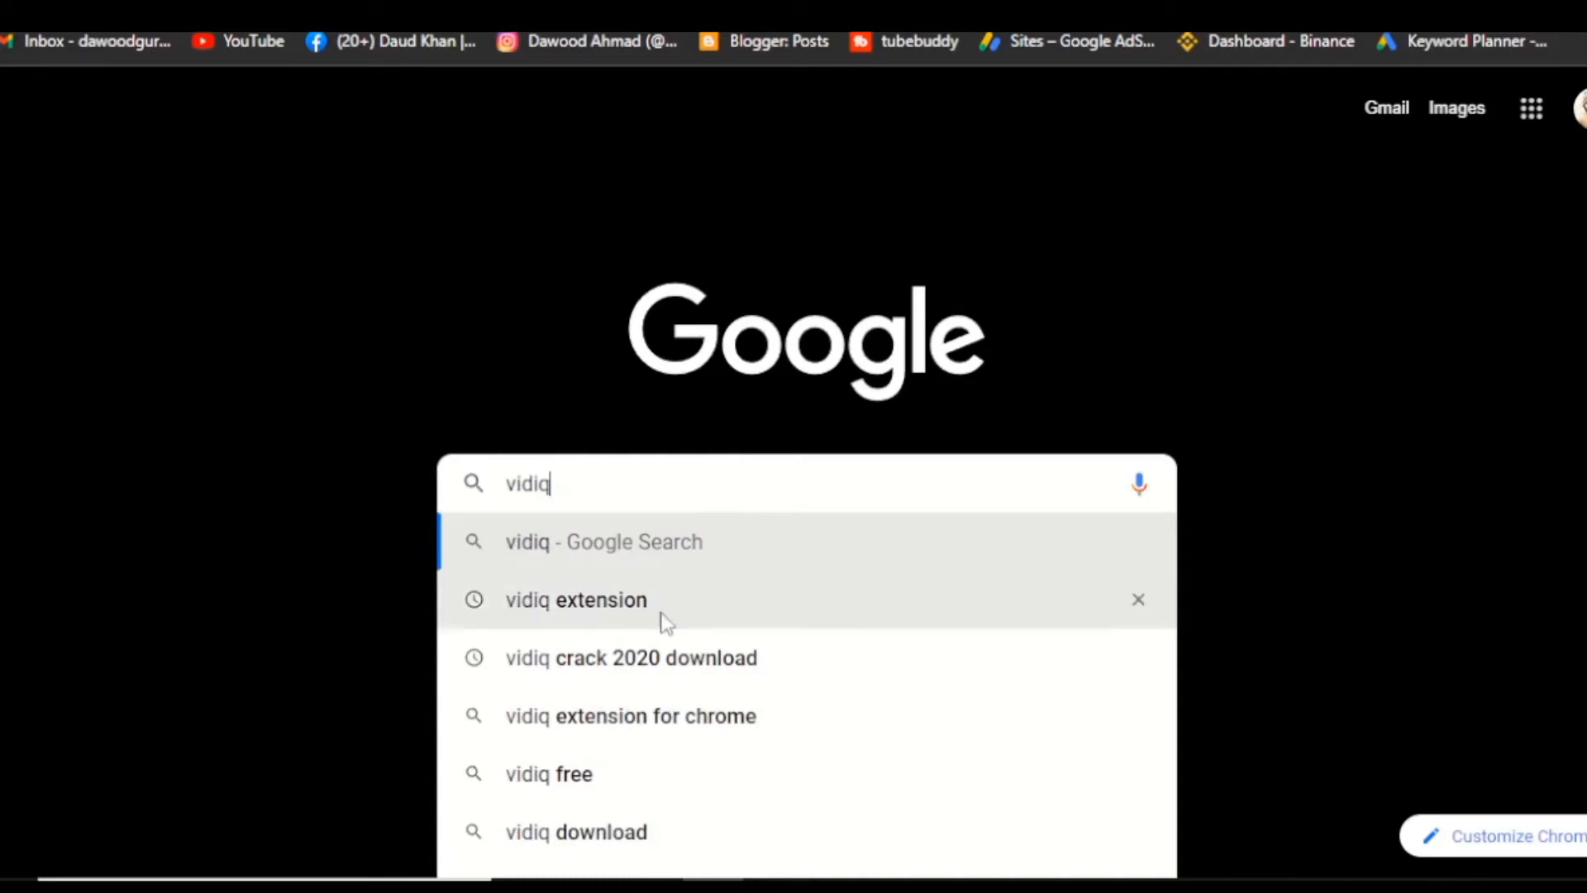
Search Google for "vidiq extension" and view the vidIQ Vision for YouTube page in the Chrome Web Store
left_click(654, 619)
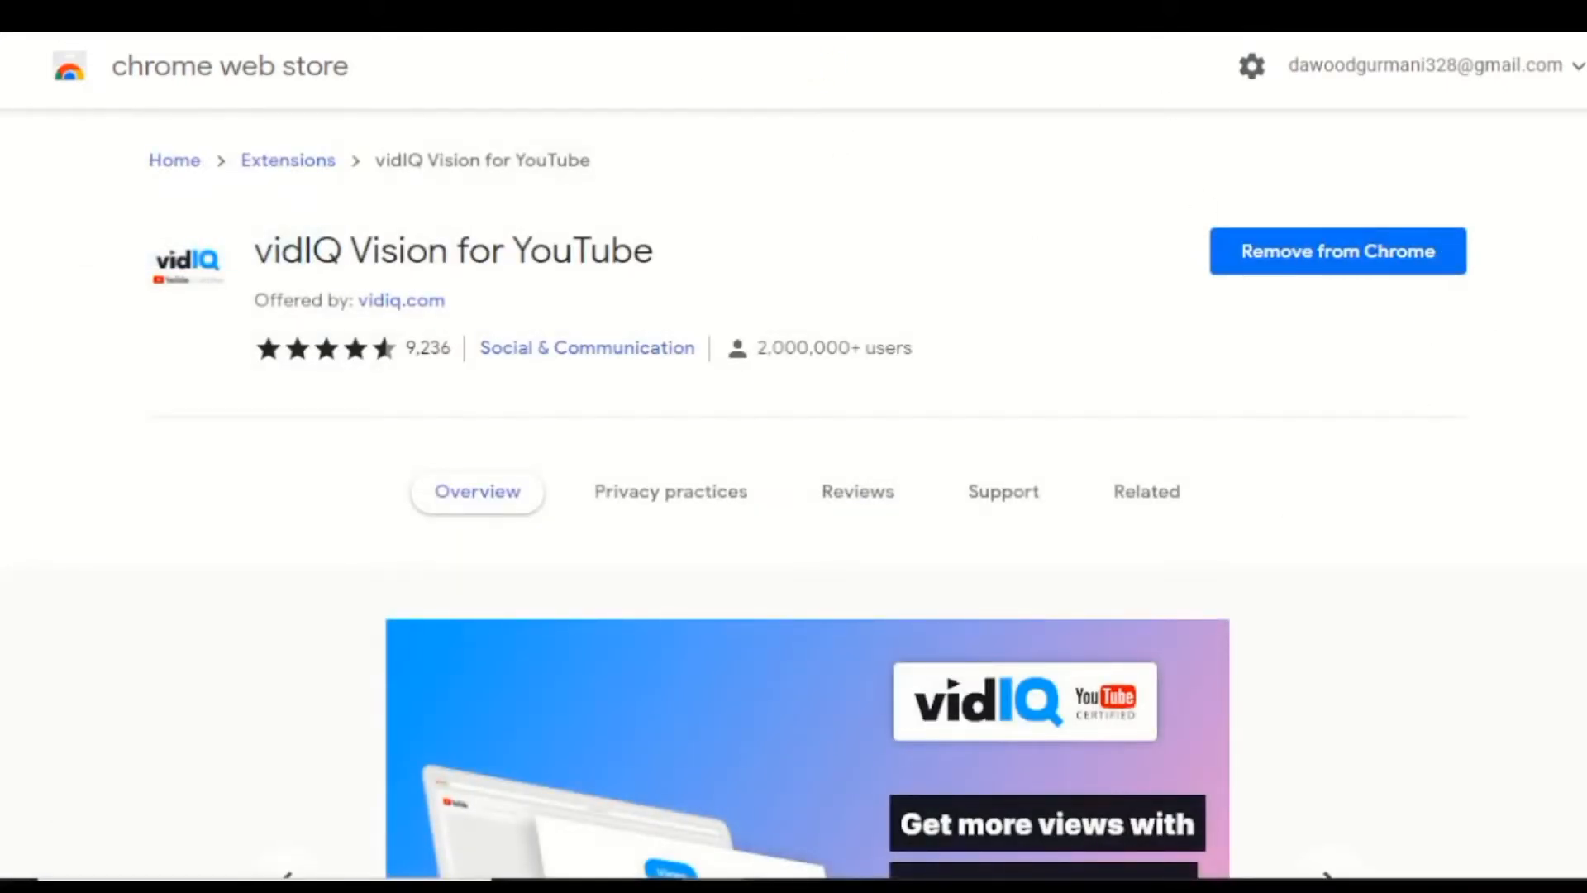
Open Google Ads Keyword Planner in a new browser tab and start discovering new keywords
key("ctrl+t")
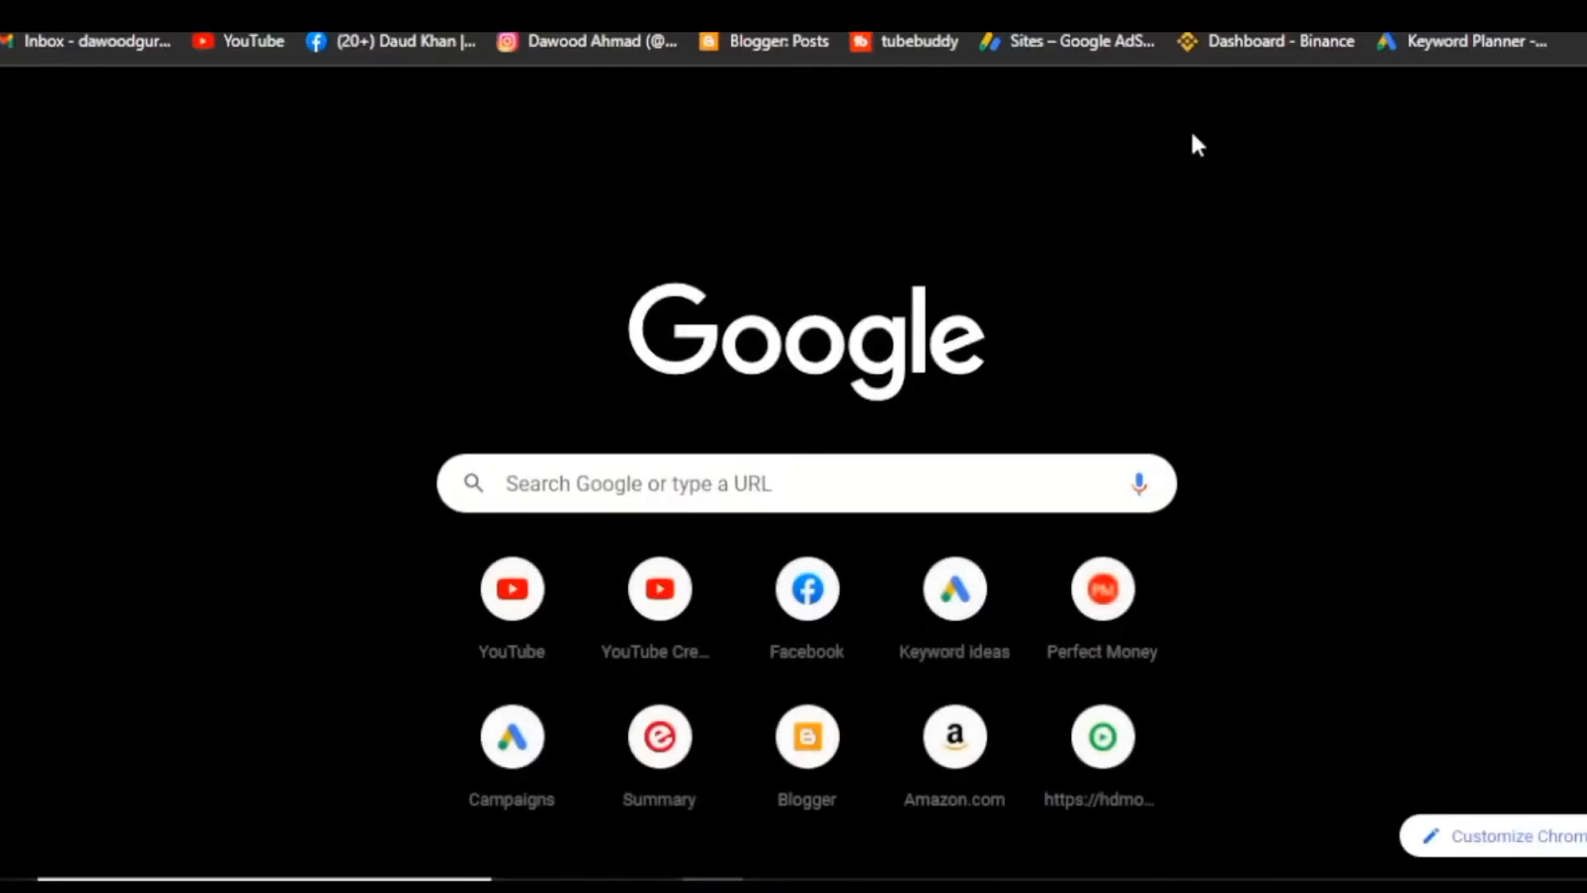
left_click(739, 497)
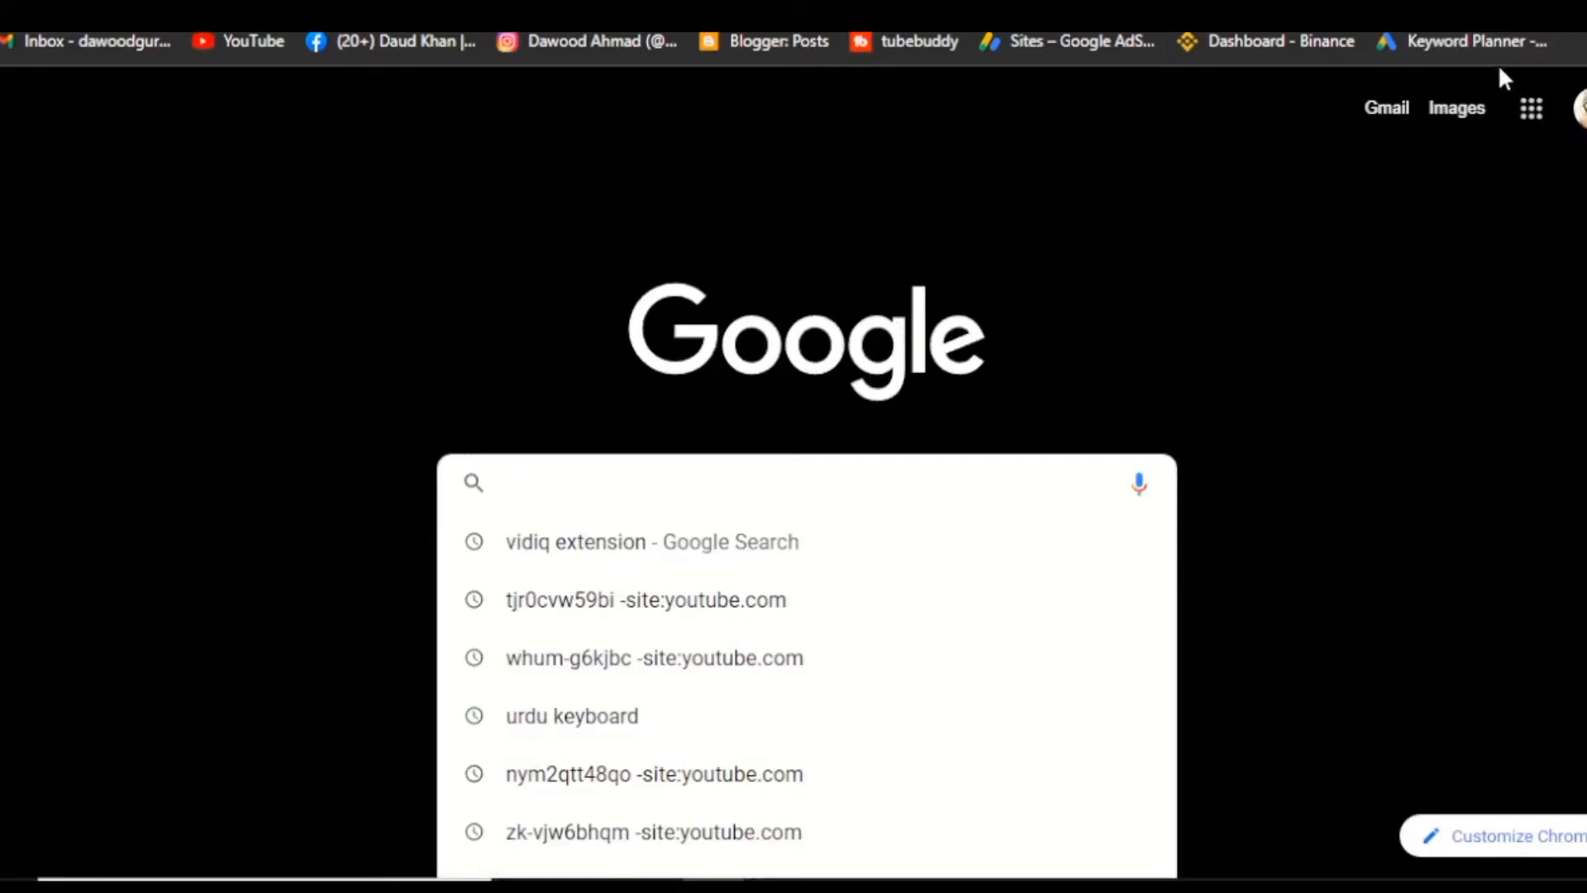
left_click(1335, 248)
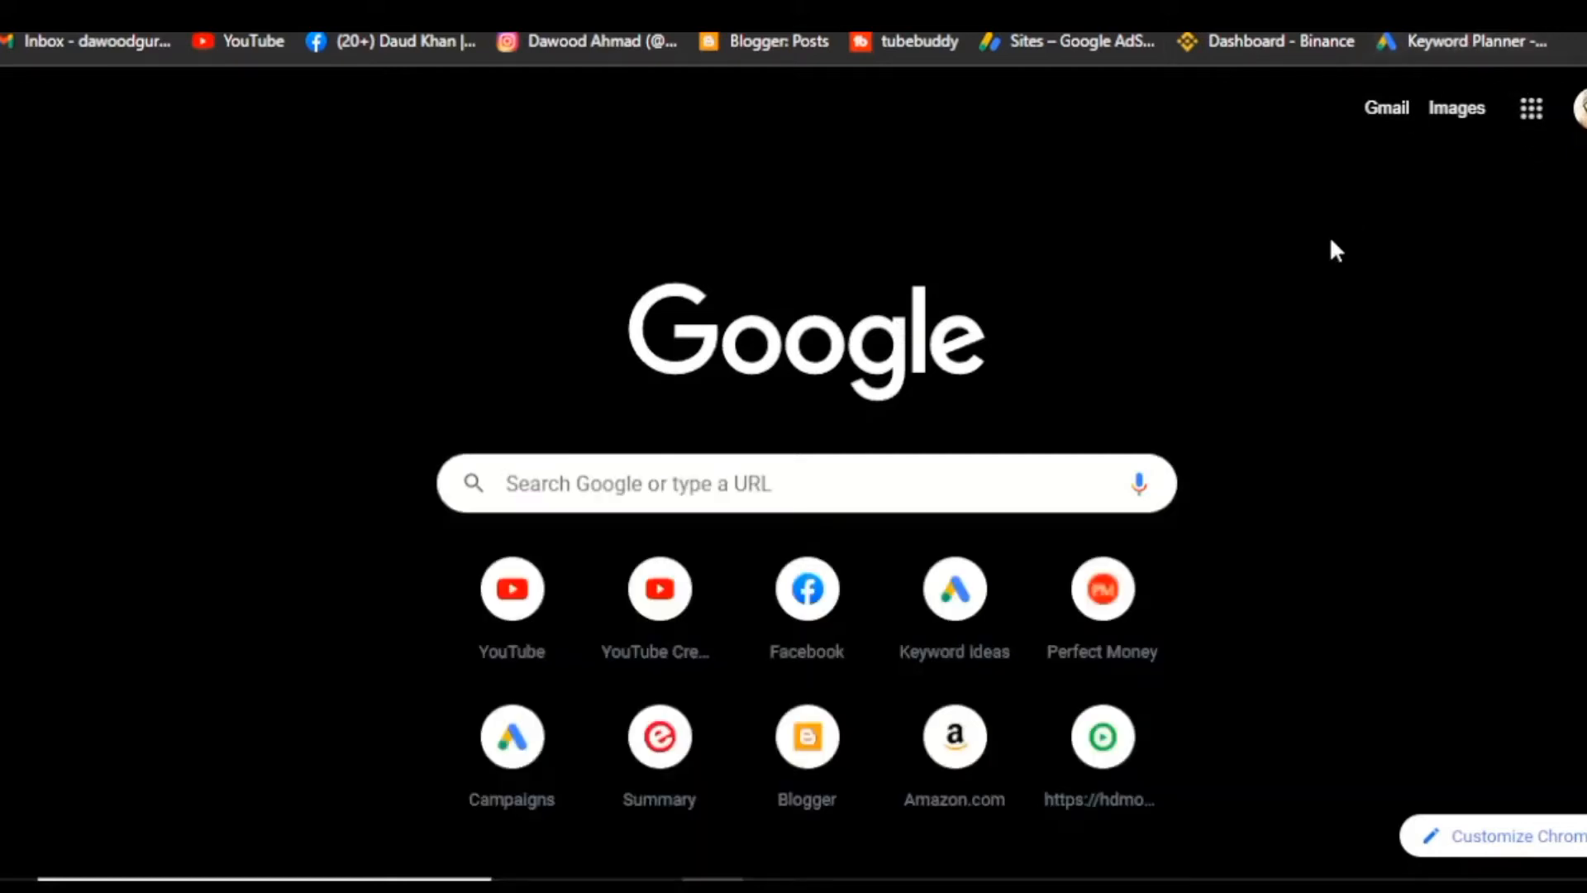
left_click(1448, 43)
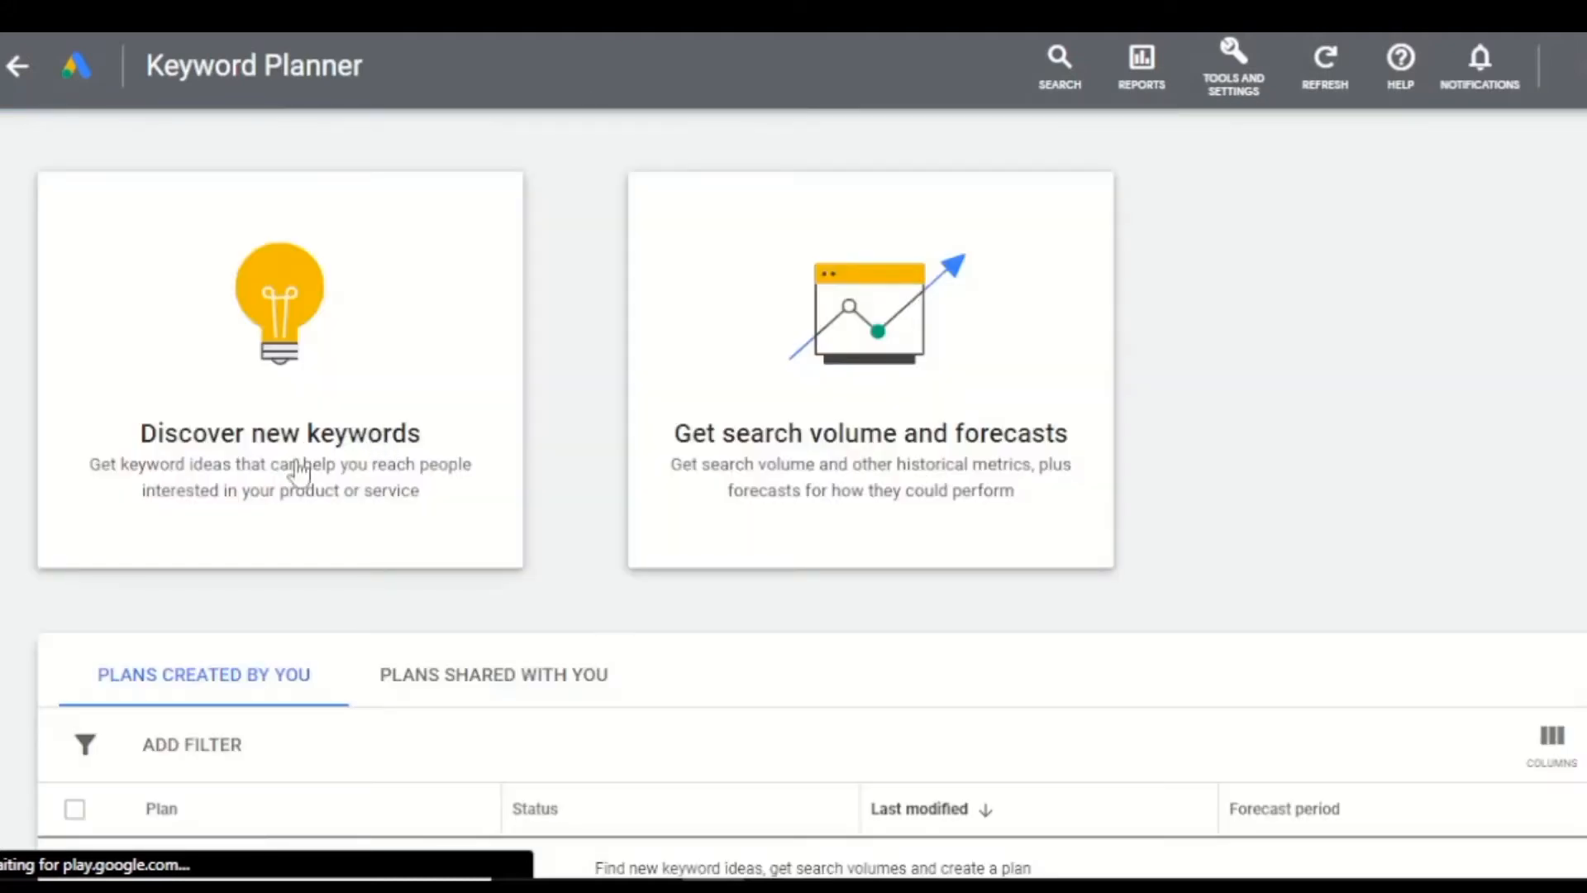
left_click(263, 467)
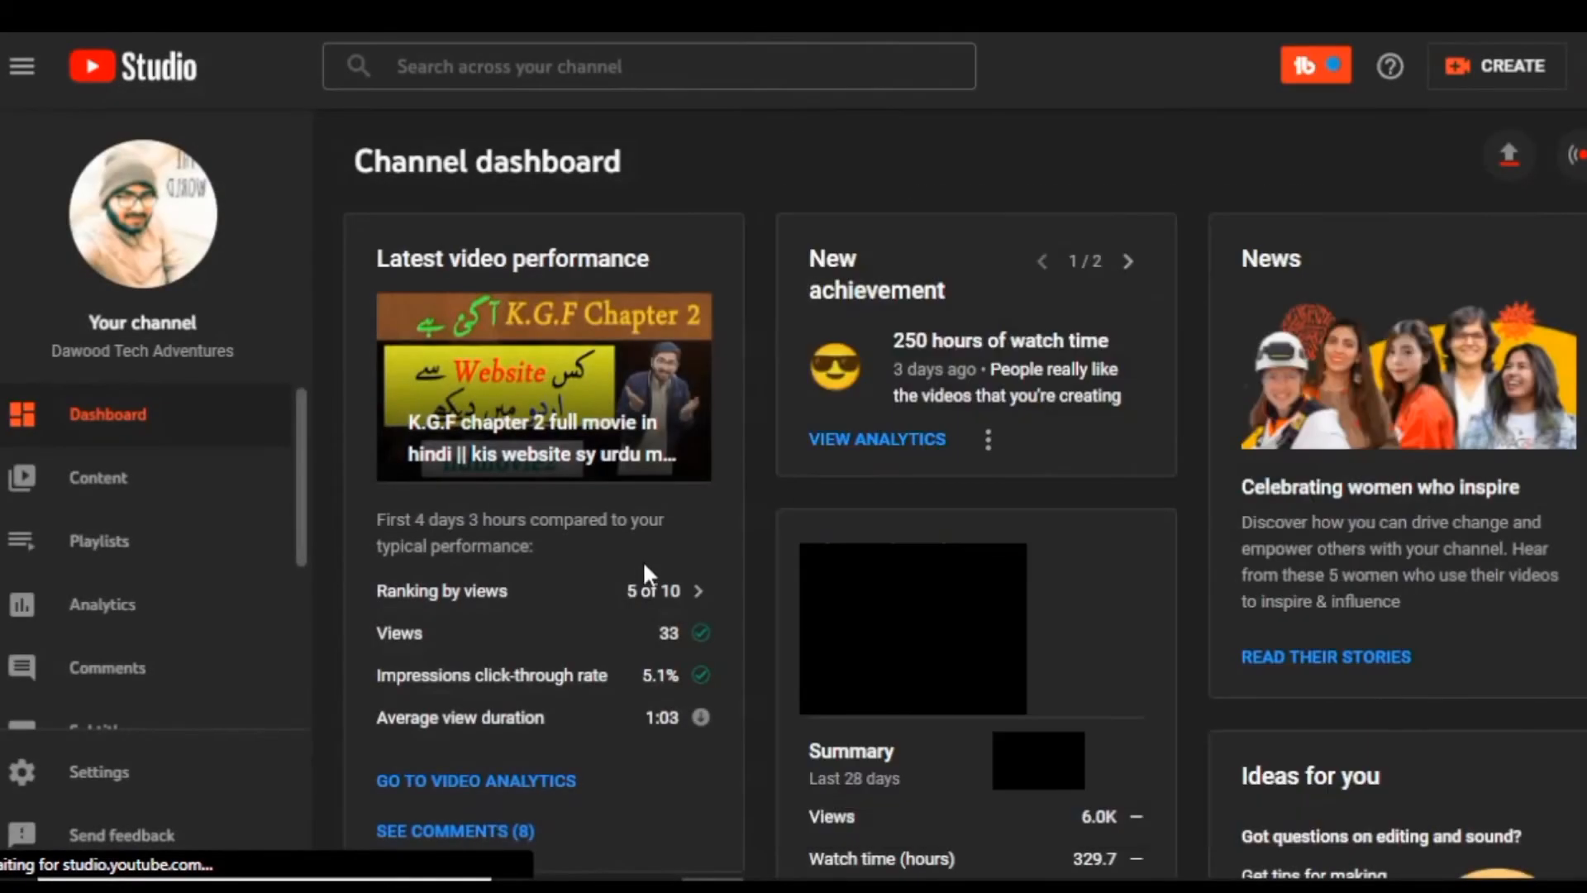
left_click(108, 482)
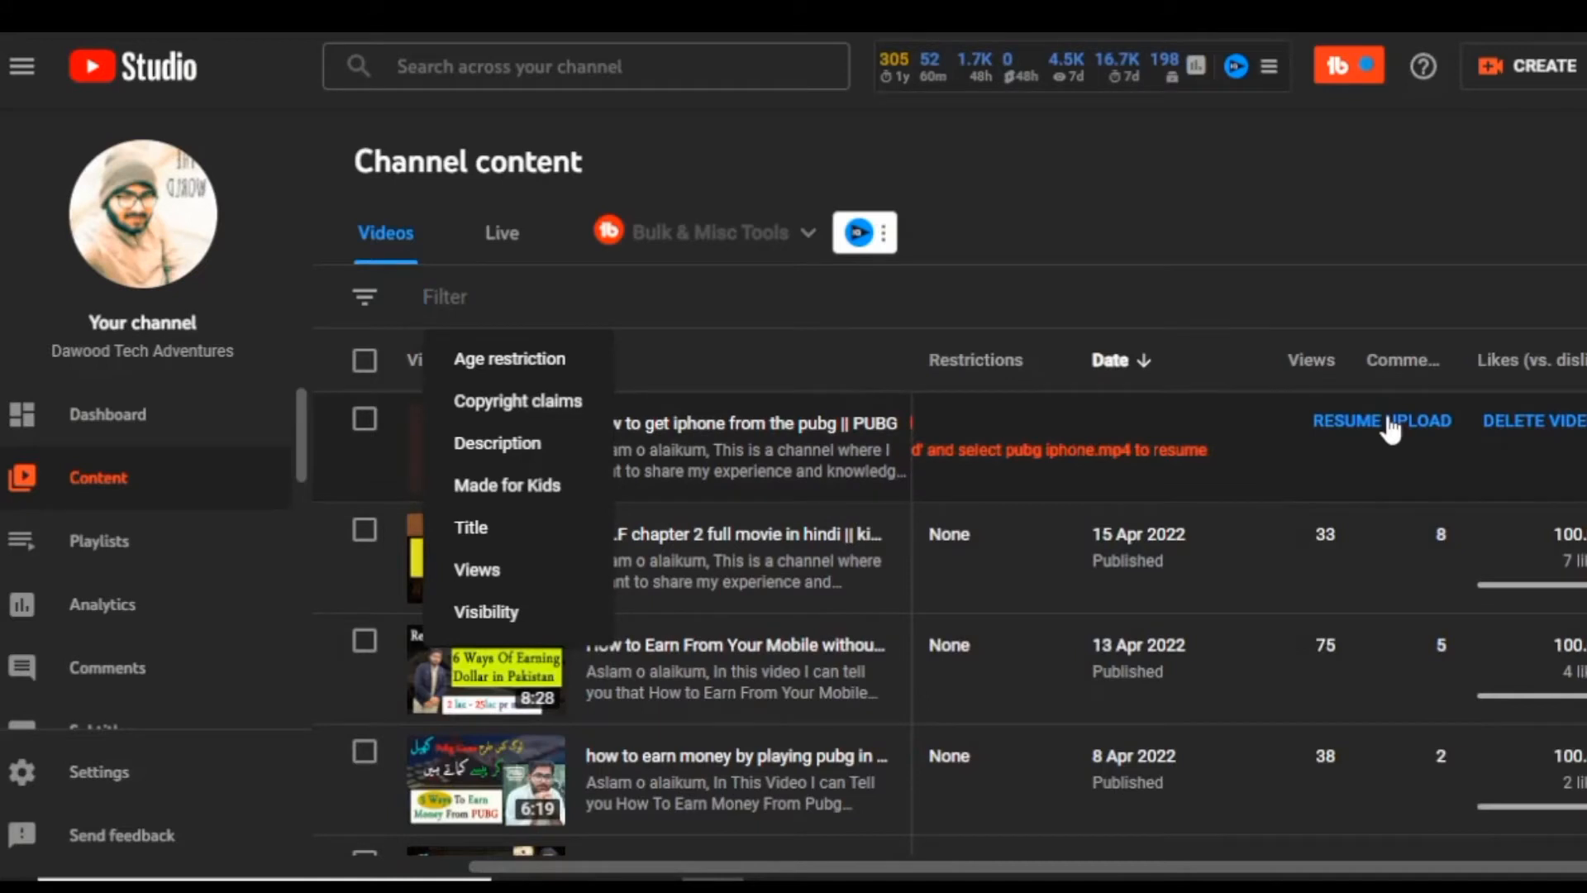
left_click(1392, 423)
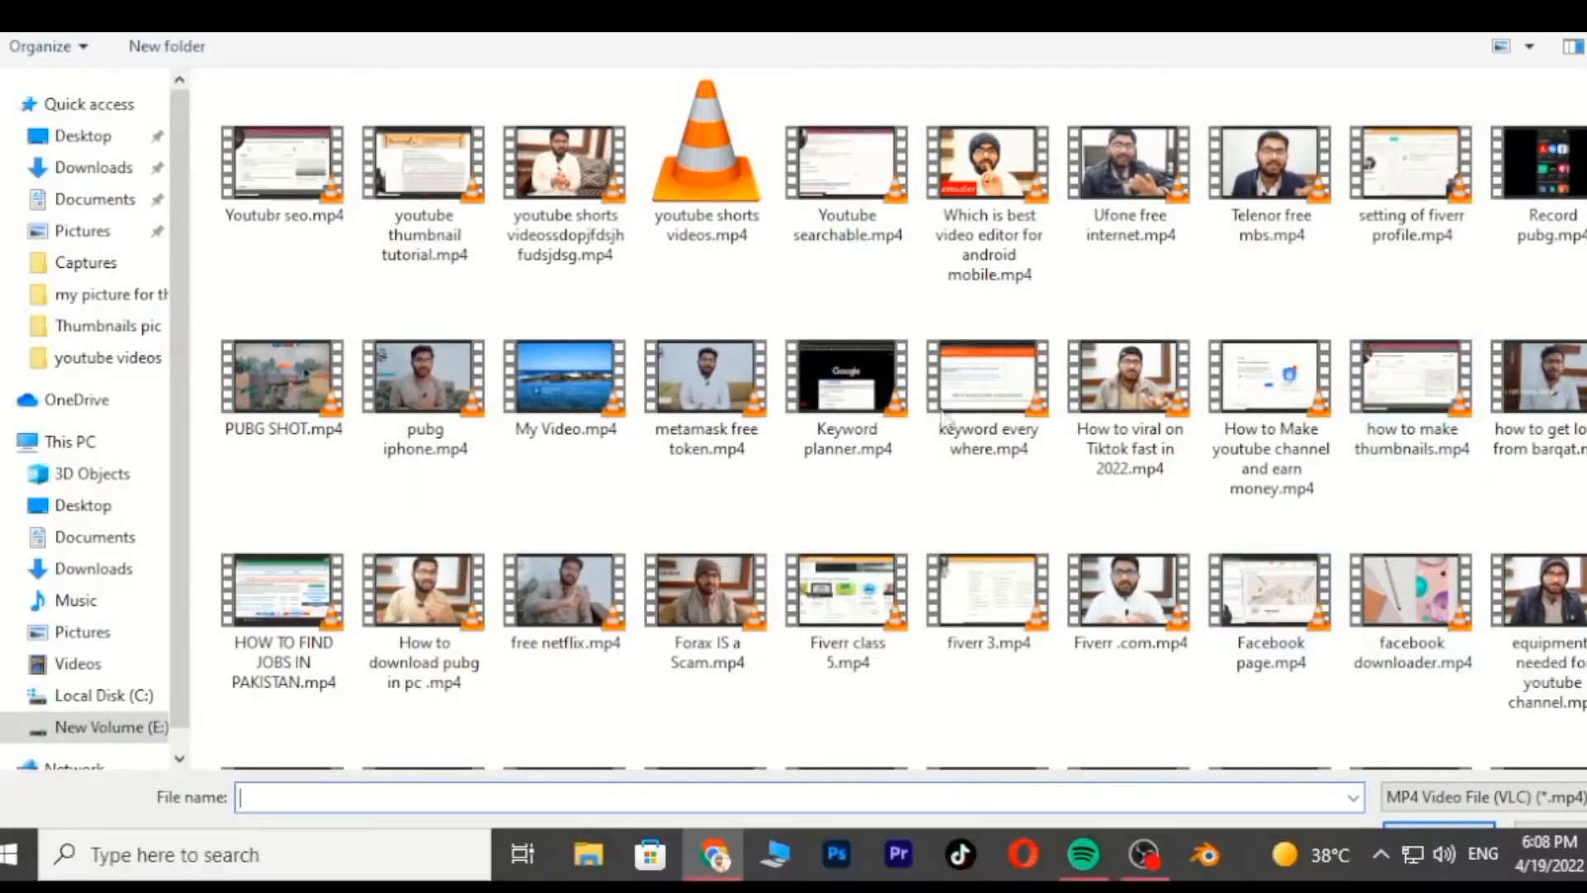
left_click(425, 381)
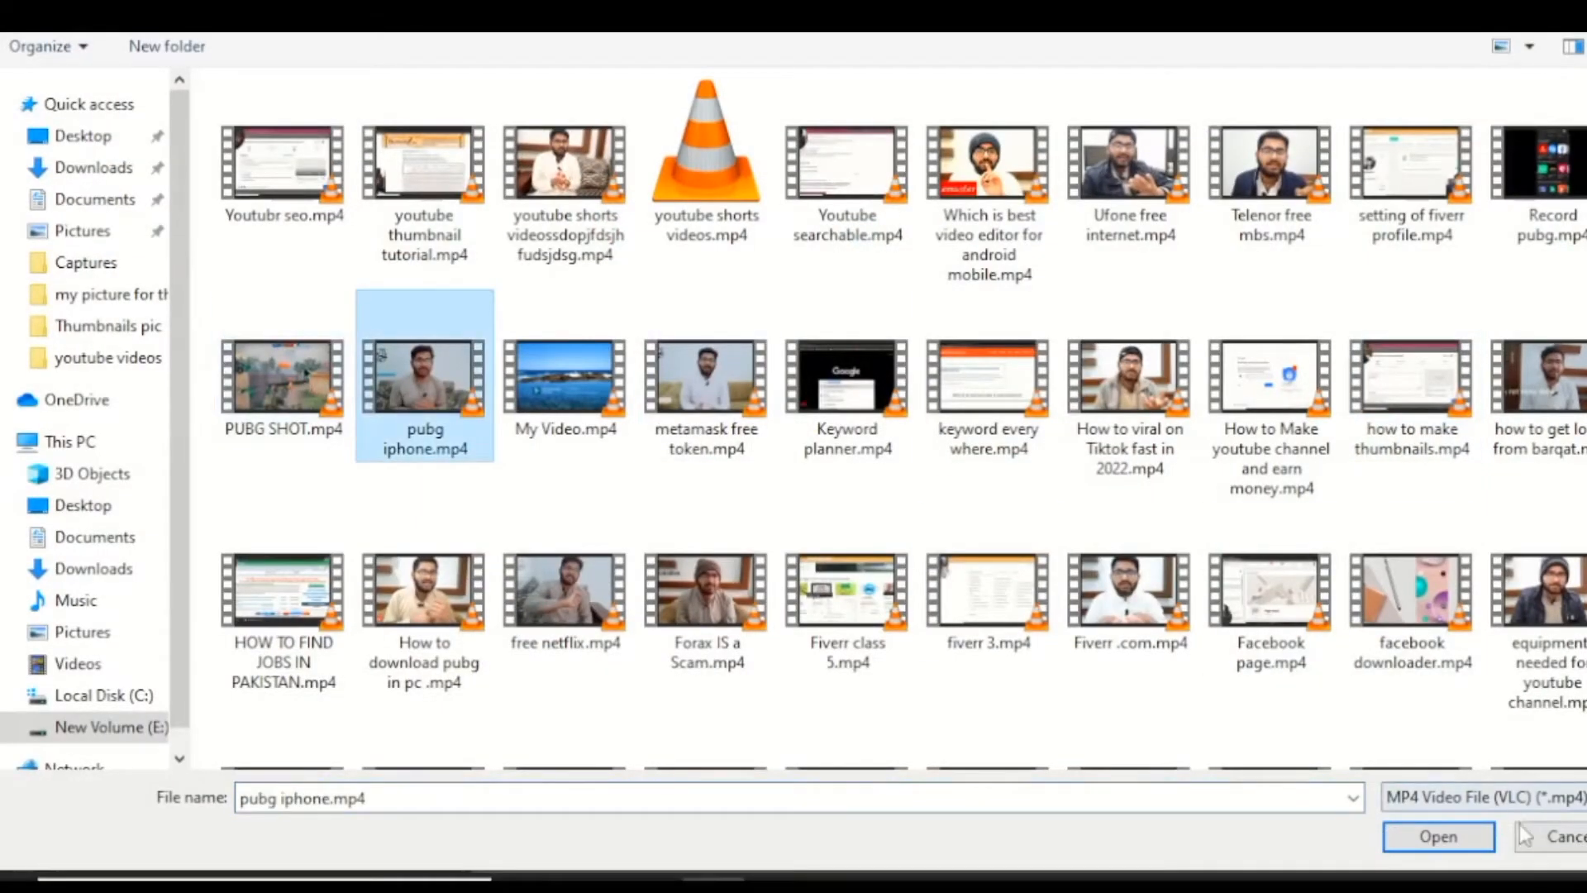
left_click(1465, 834)
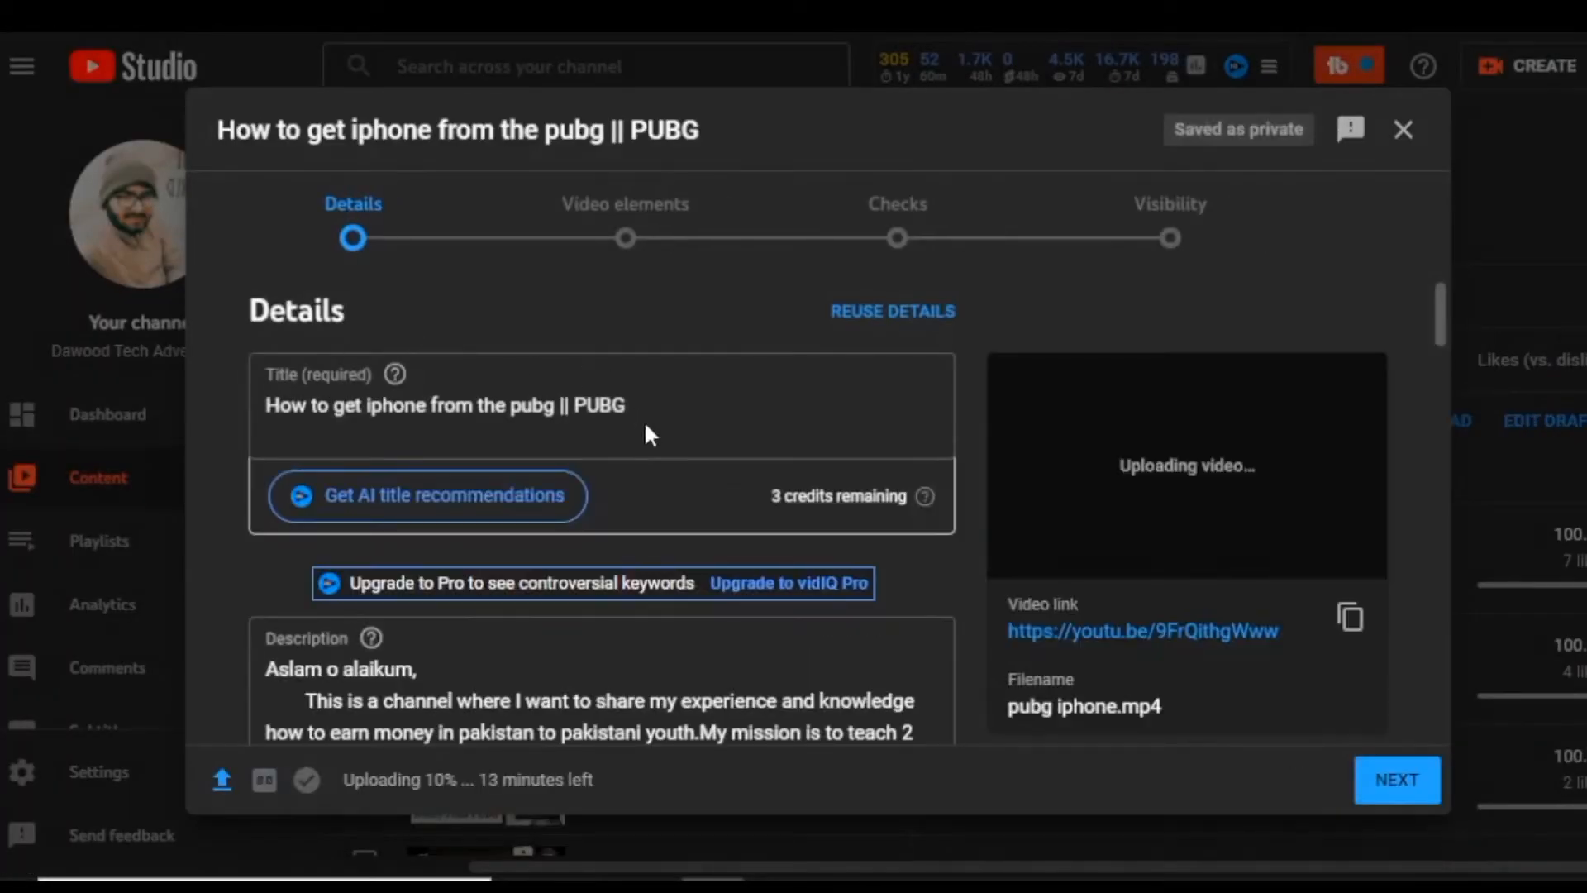
left_click(638, 405)
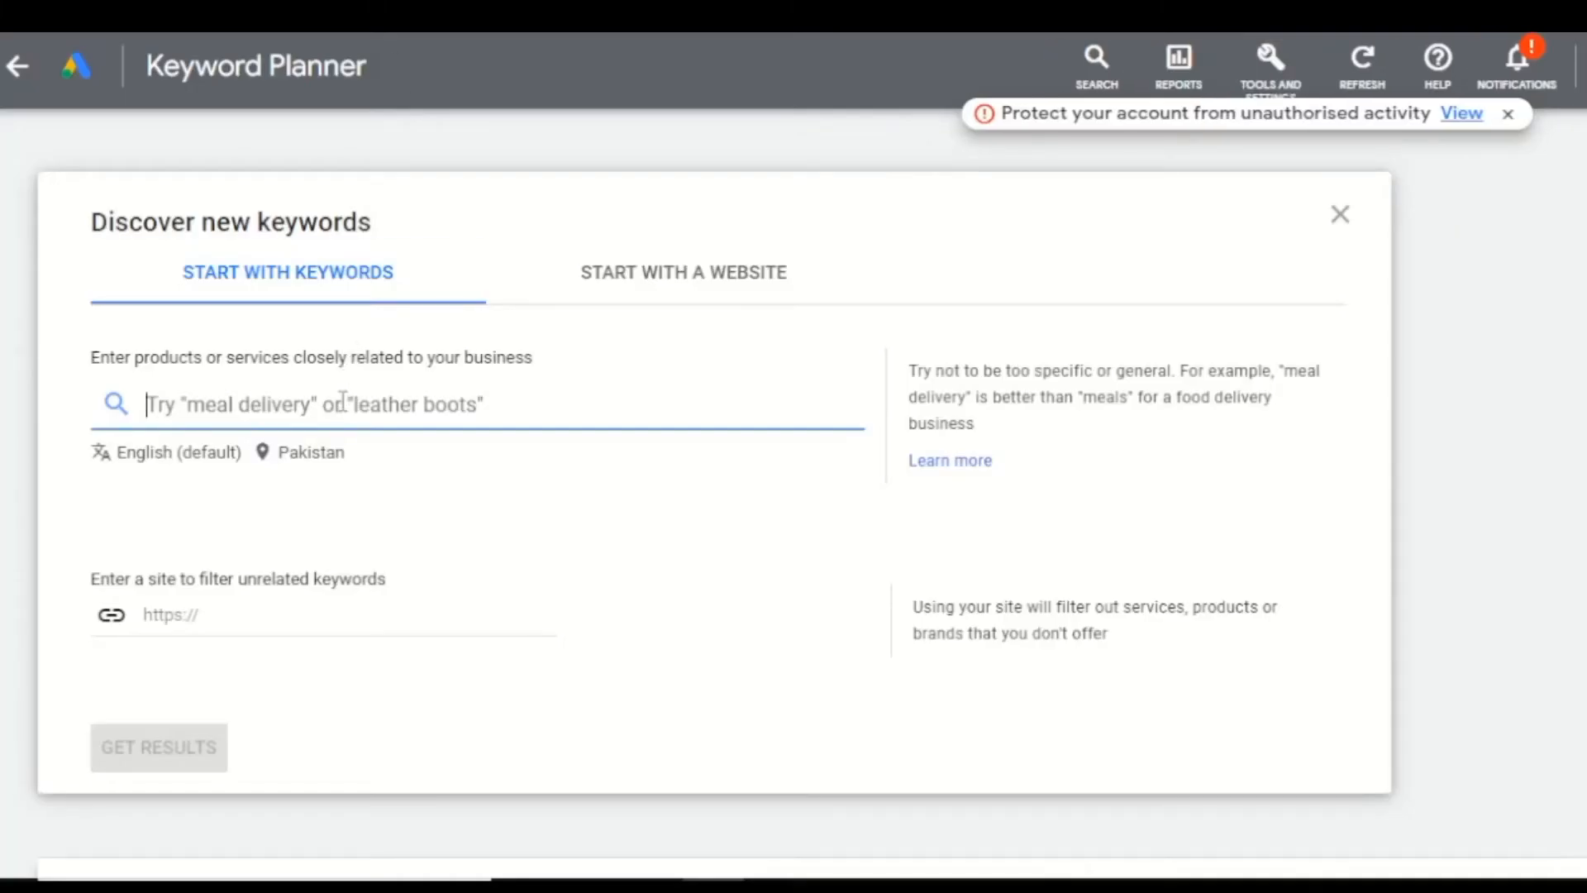
In Keyword Planner, get keyword ideas for "pubg"
type("pubg")
key("Return")
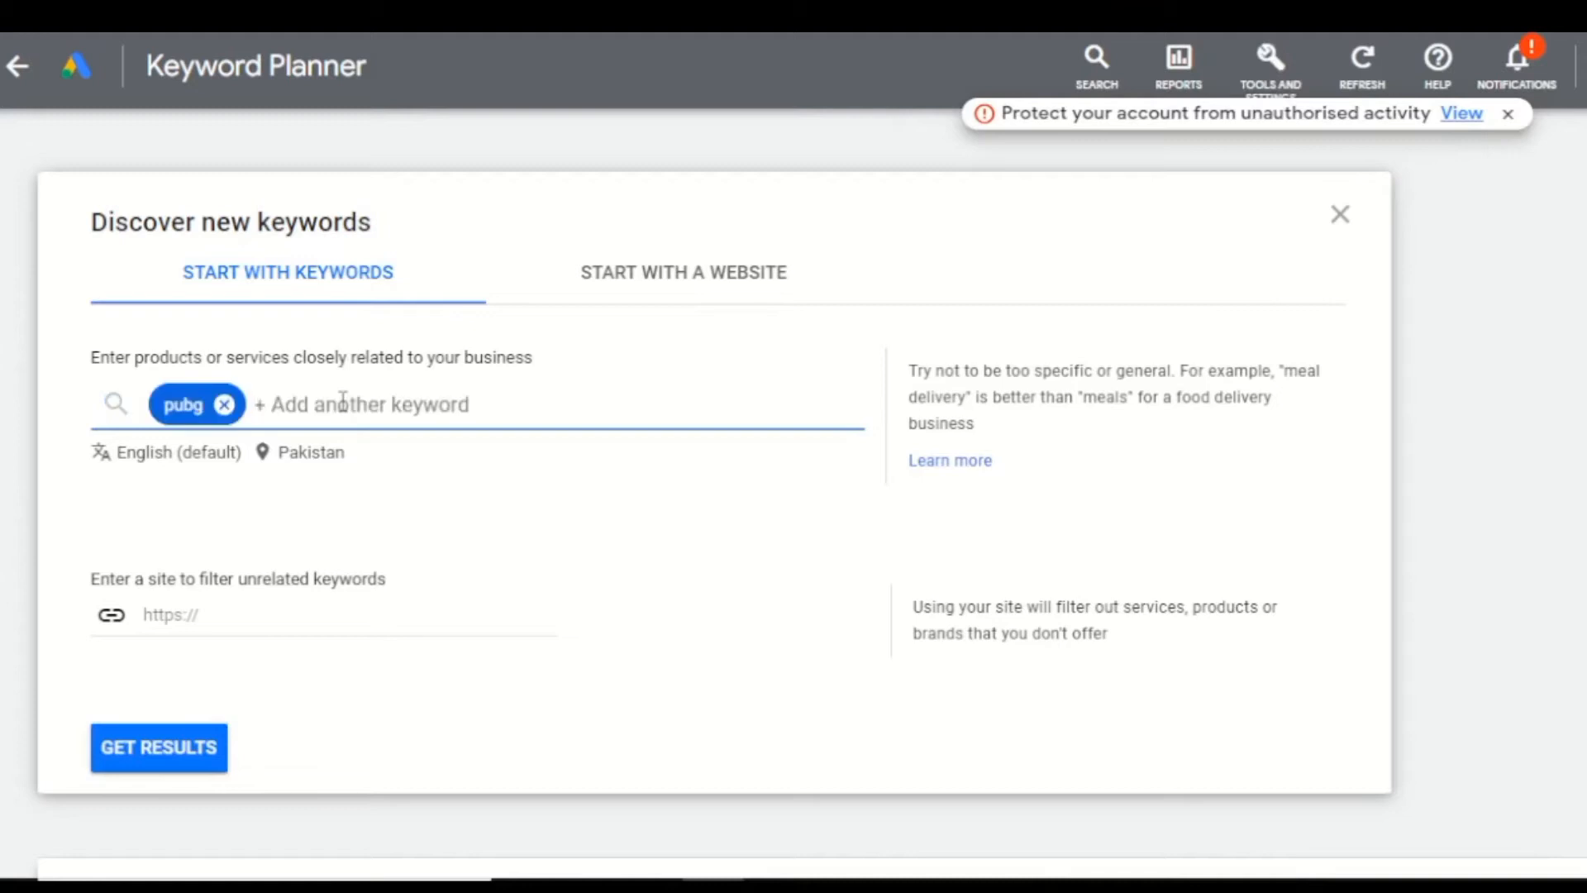
left_click(162, 751)
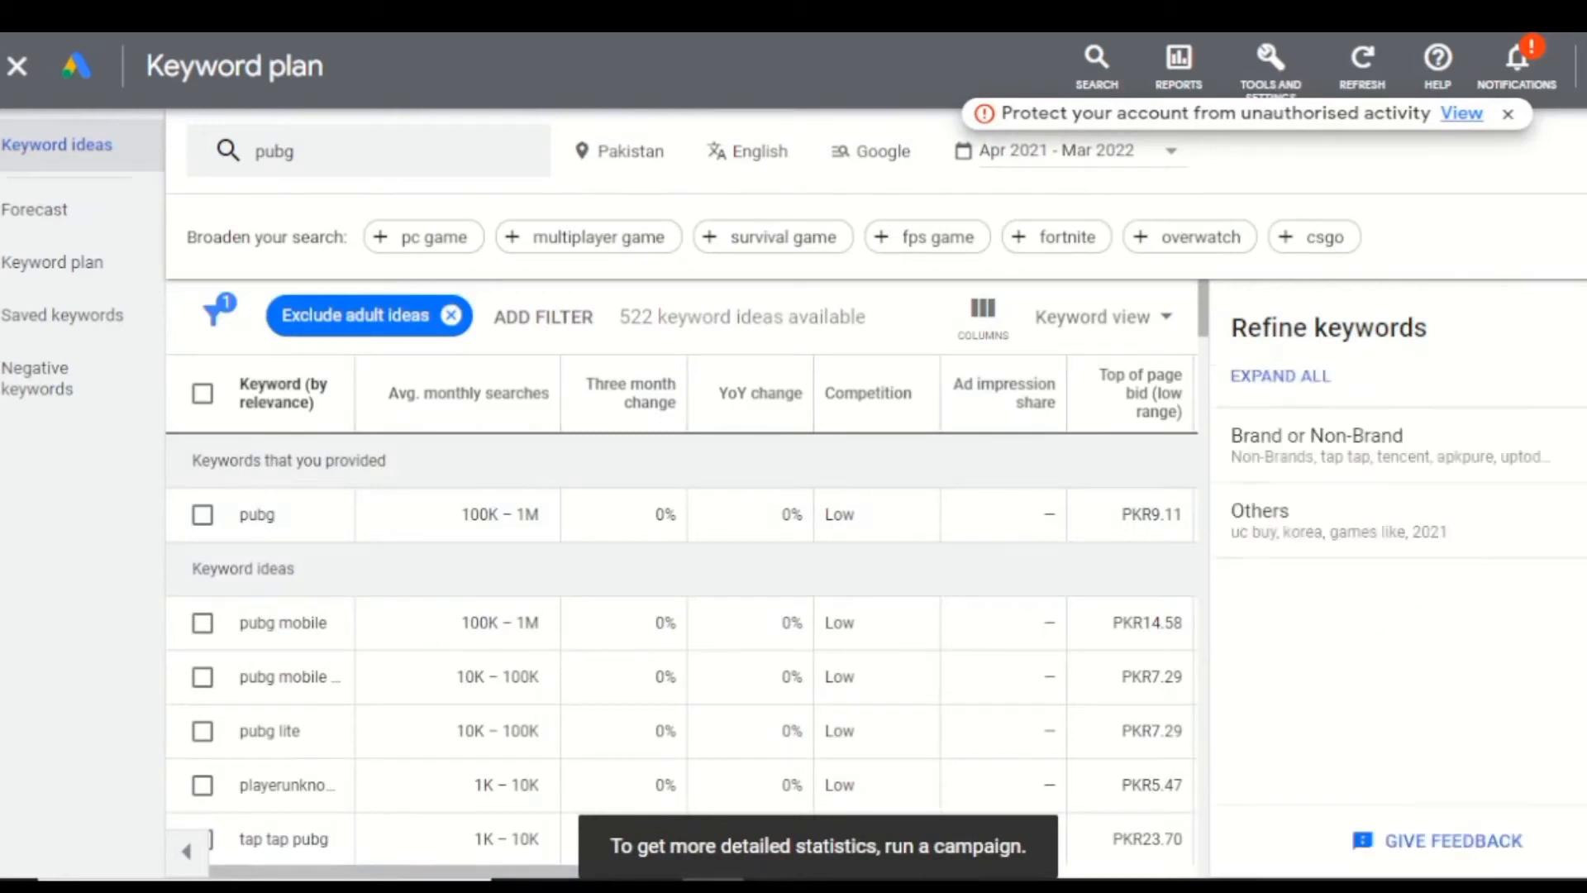
Select the keyword idea "pubg mobile" and copy it to the clipboard
scroll(550, 453, "down", 2)
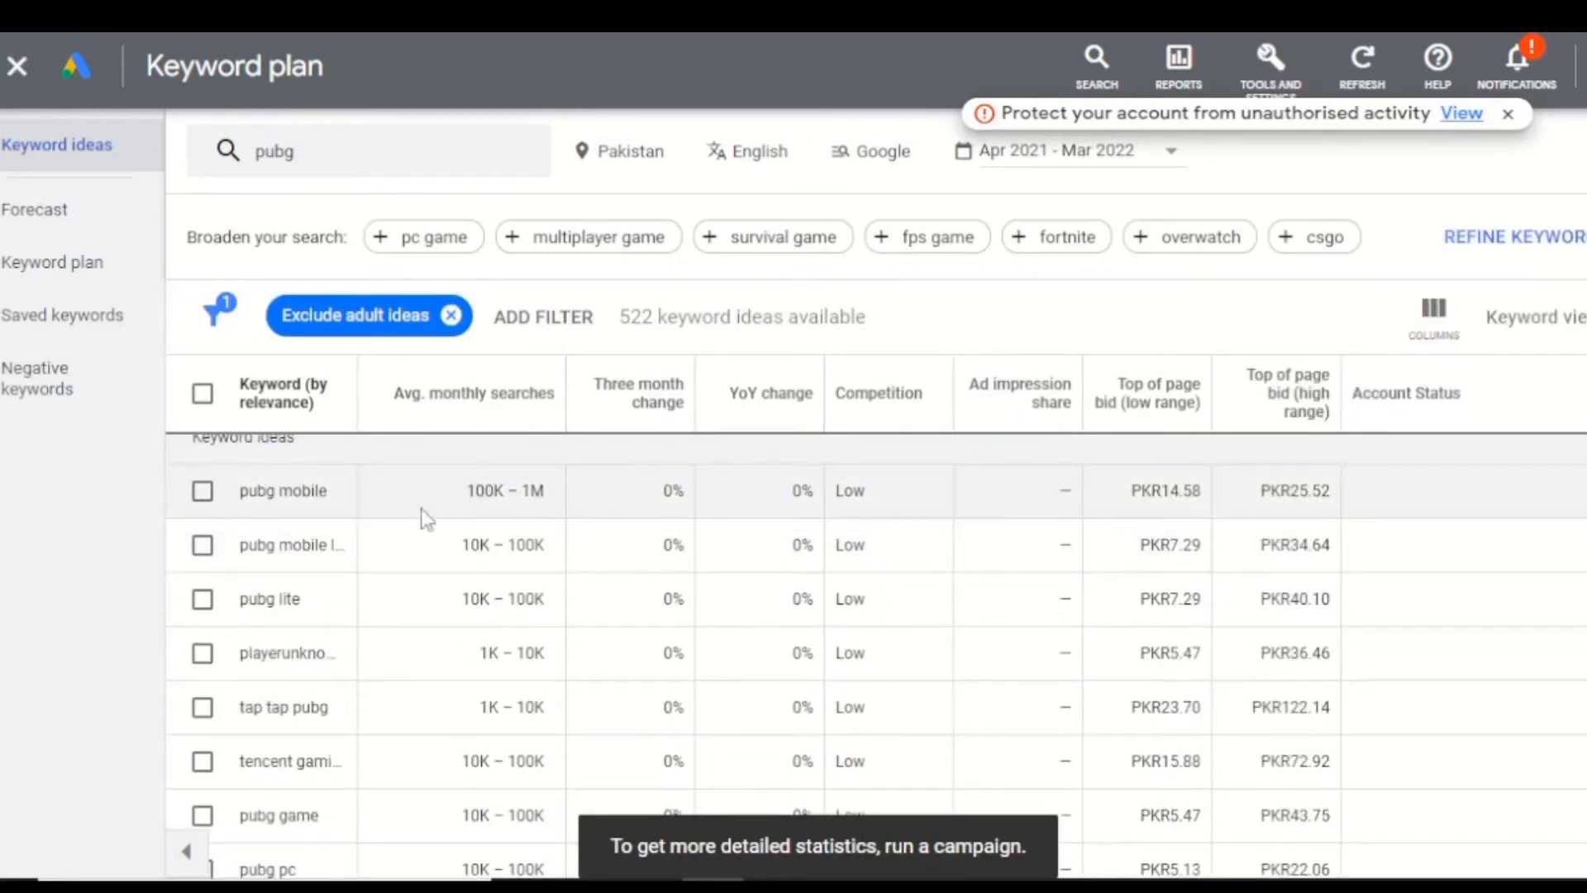
left_click(203, 493)
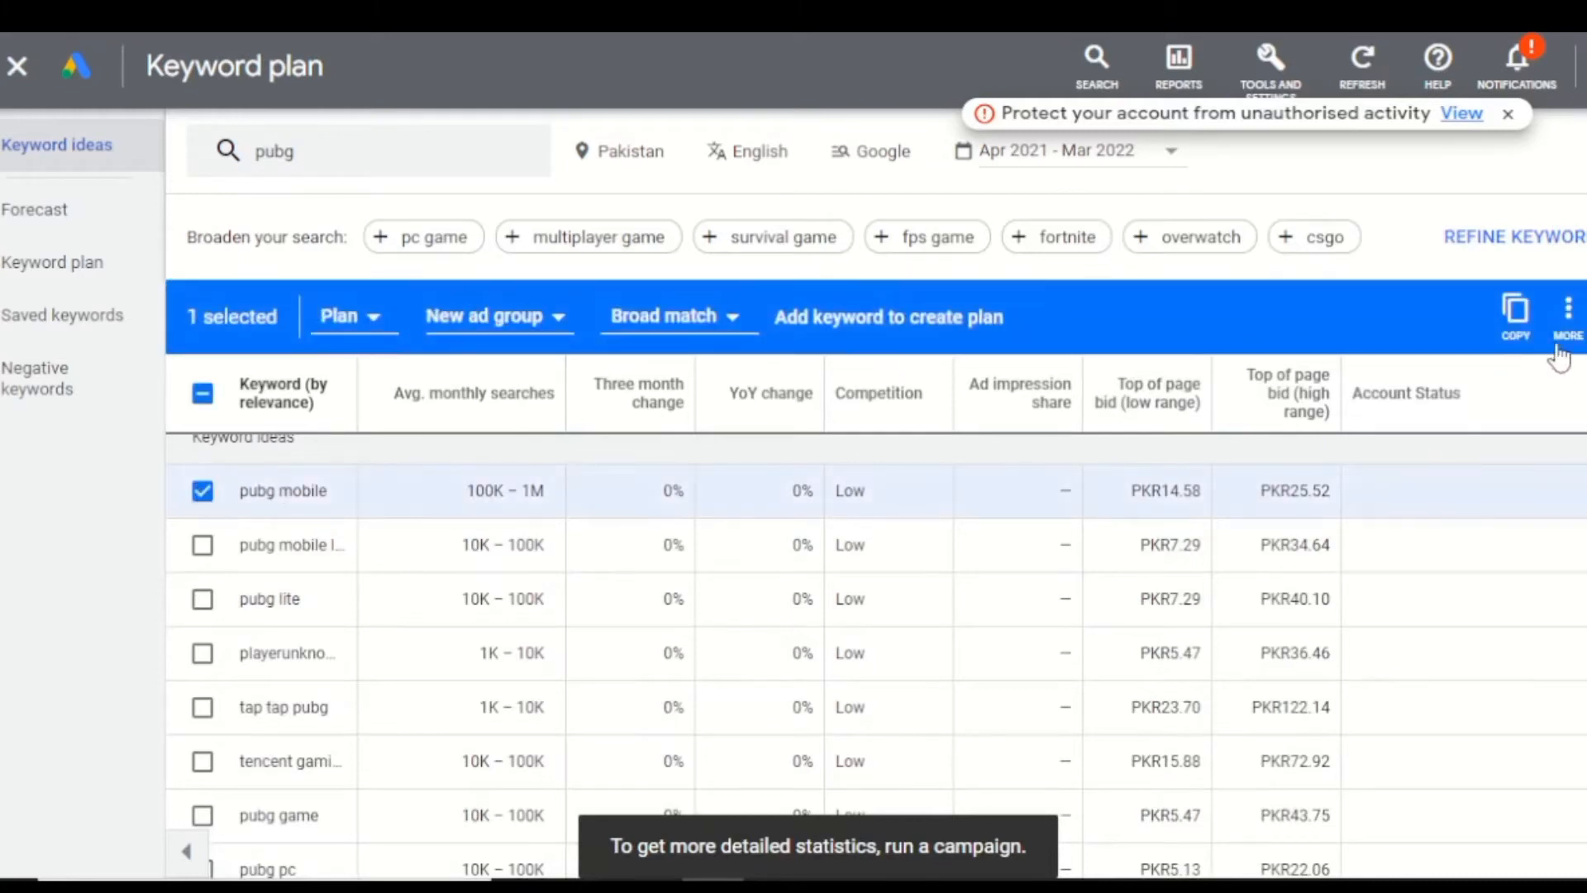
left_click(1524, 321)
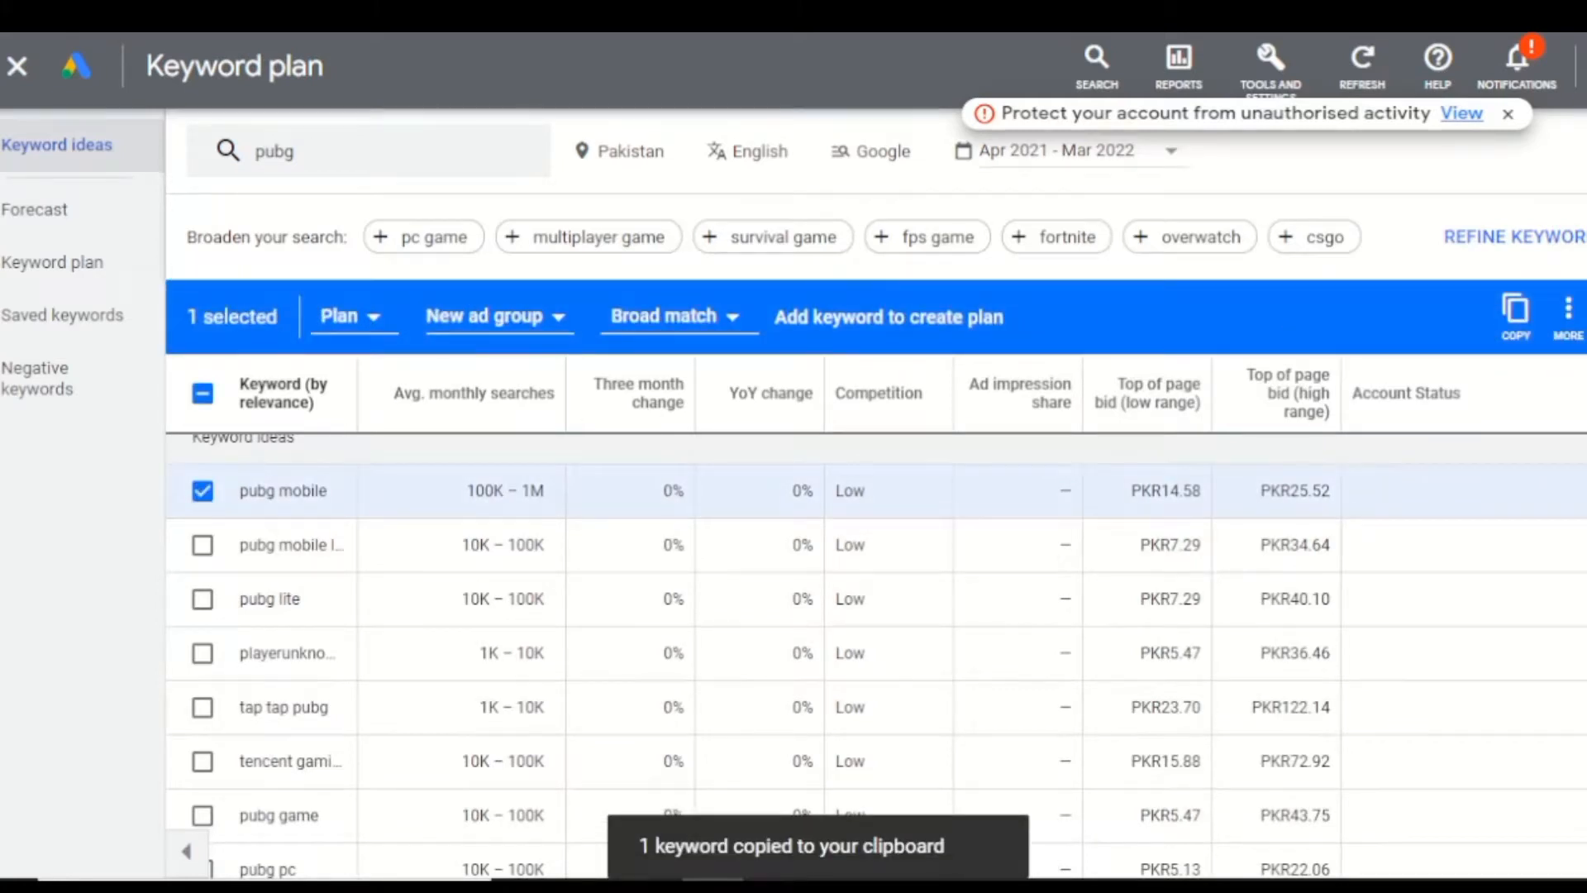
Back in YouTube Studio, append "|| pubg mobile" to the end of the video title
left_click(708, 16)
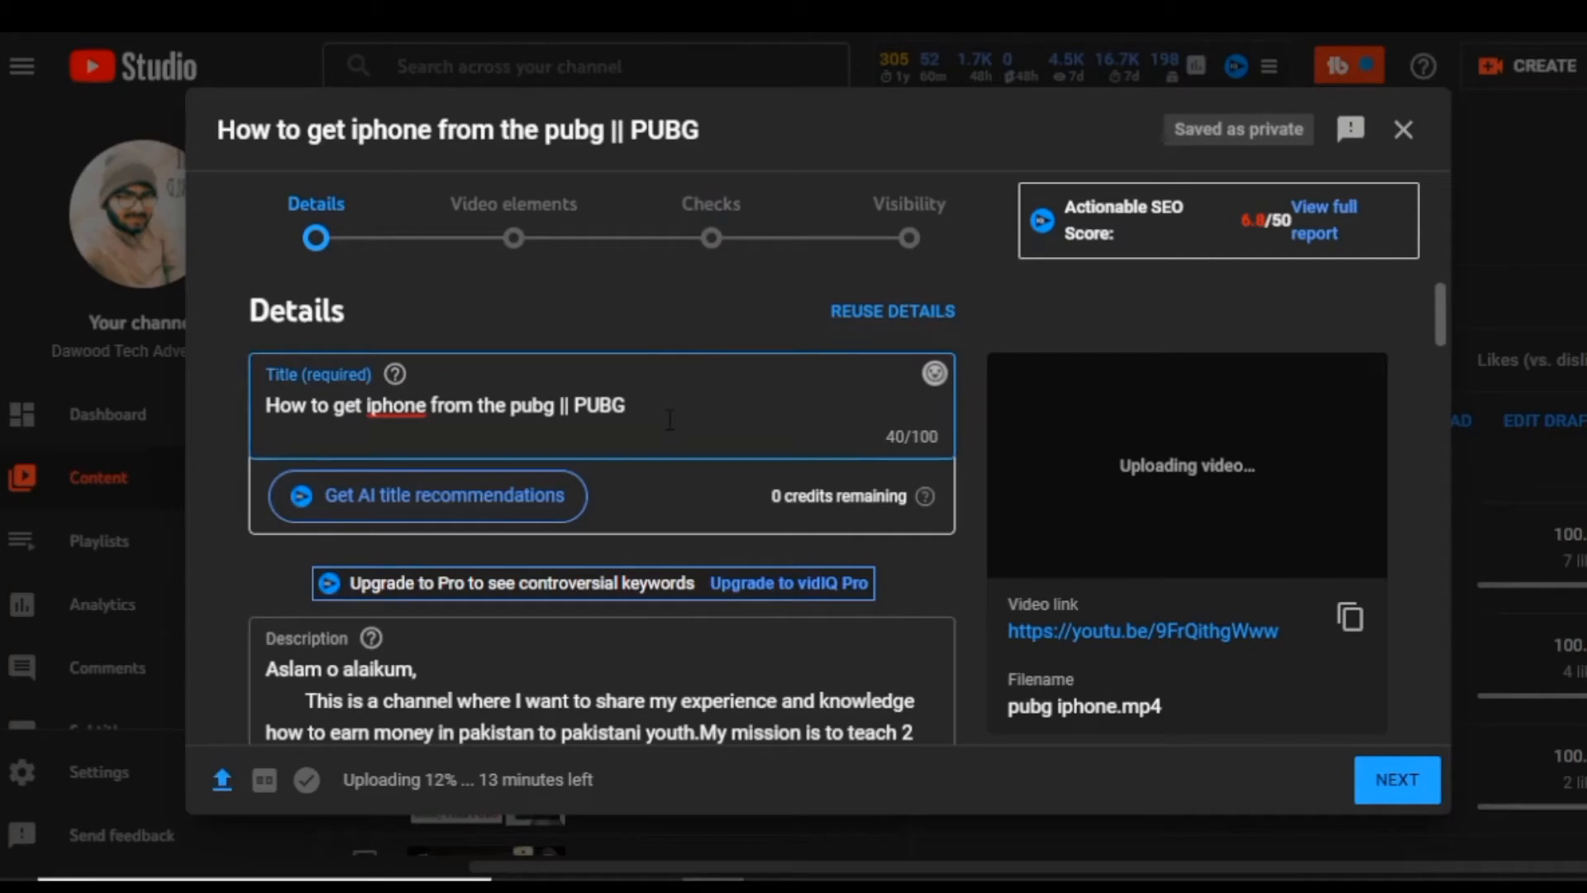
type("||")
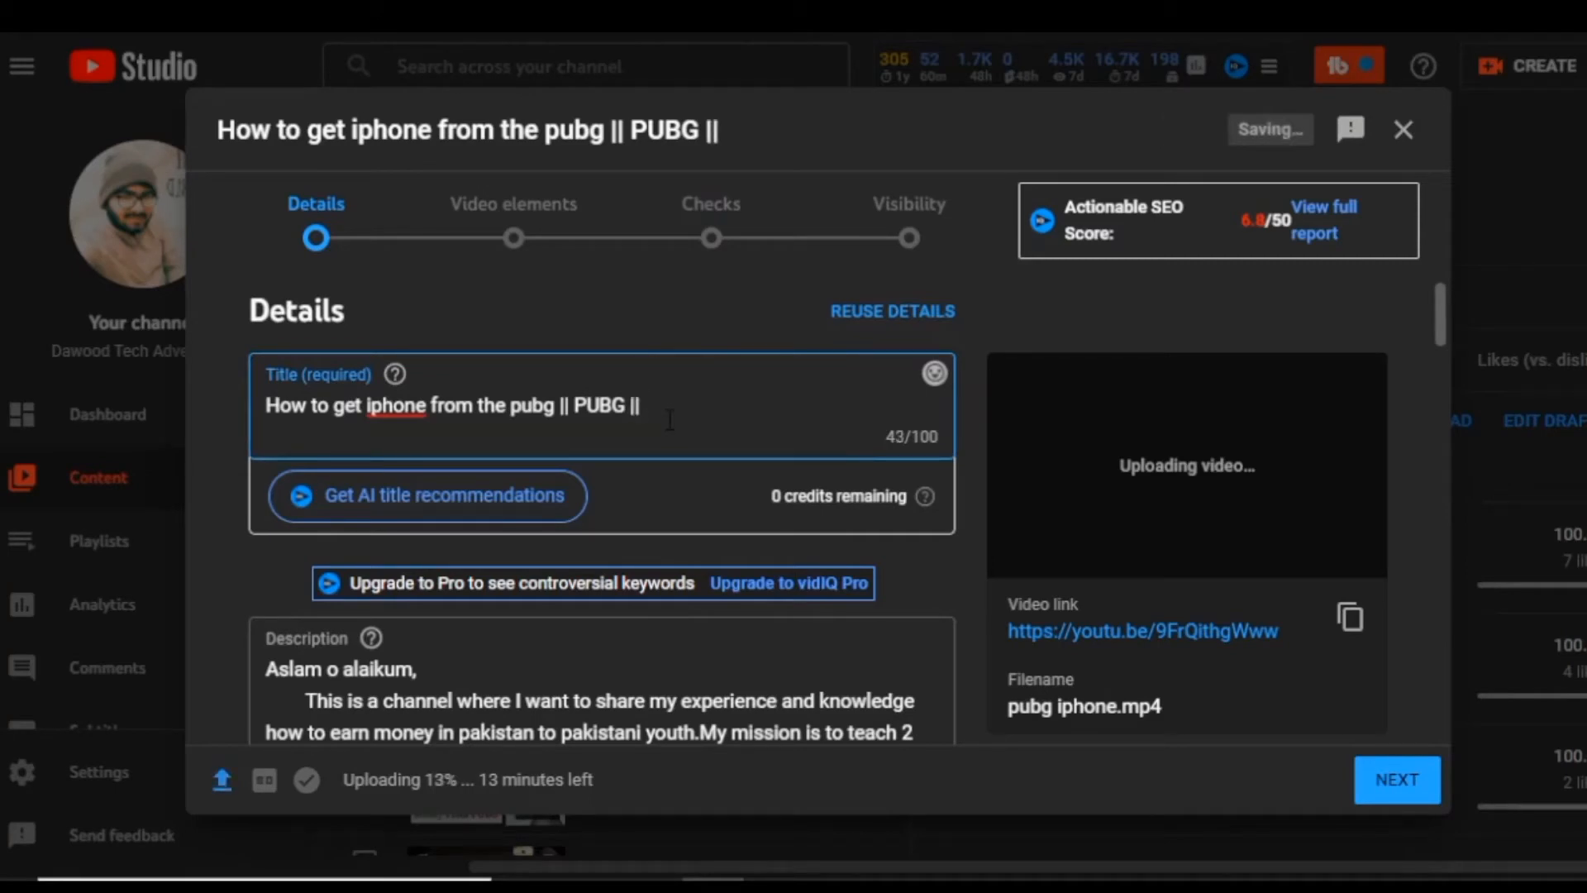
type(" pubg mobile")
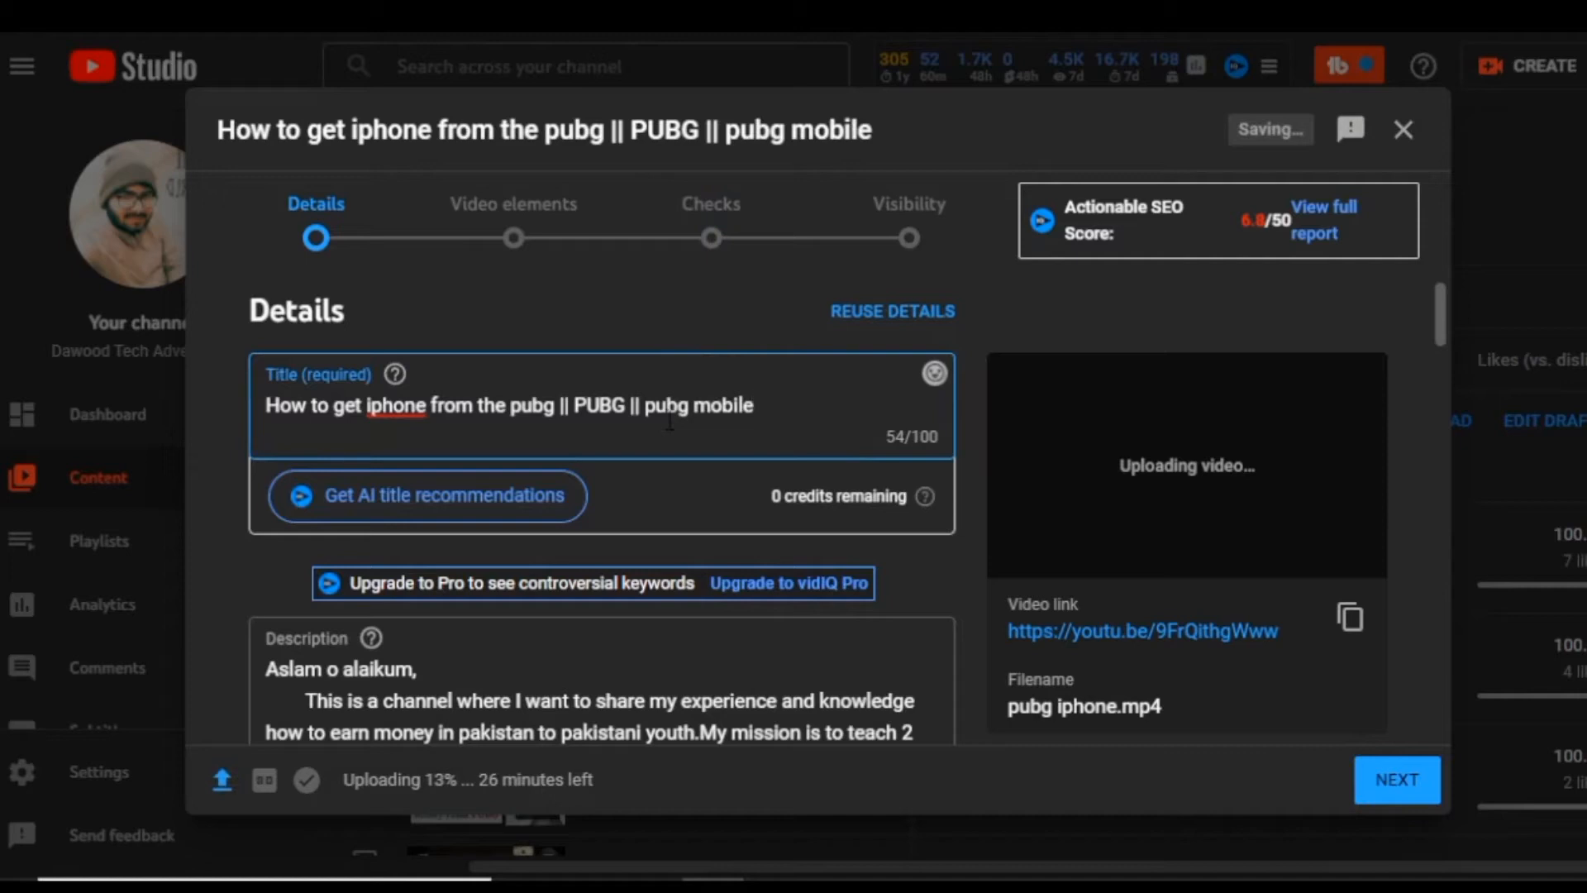
Extend the video title with "|| Pubg sy iphone kaisy milta hi." after "pubg mobile"
scroll(719, 379, "down", 1)
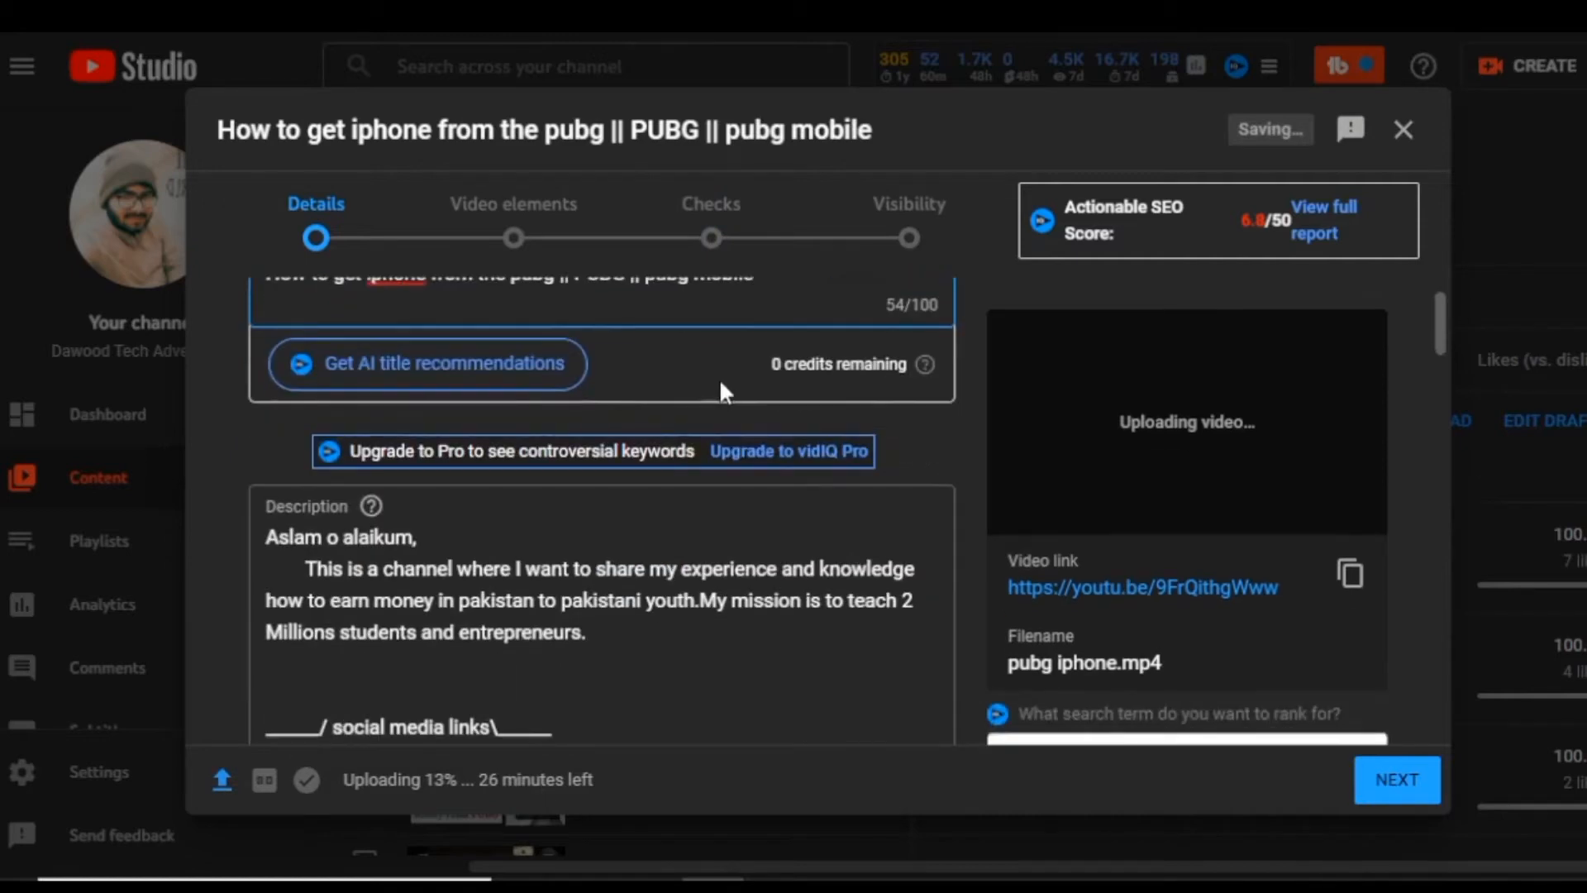
scroll(719, 378, "up", 1)
type("|| Pu")
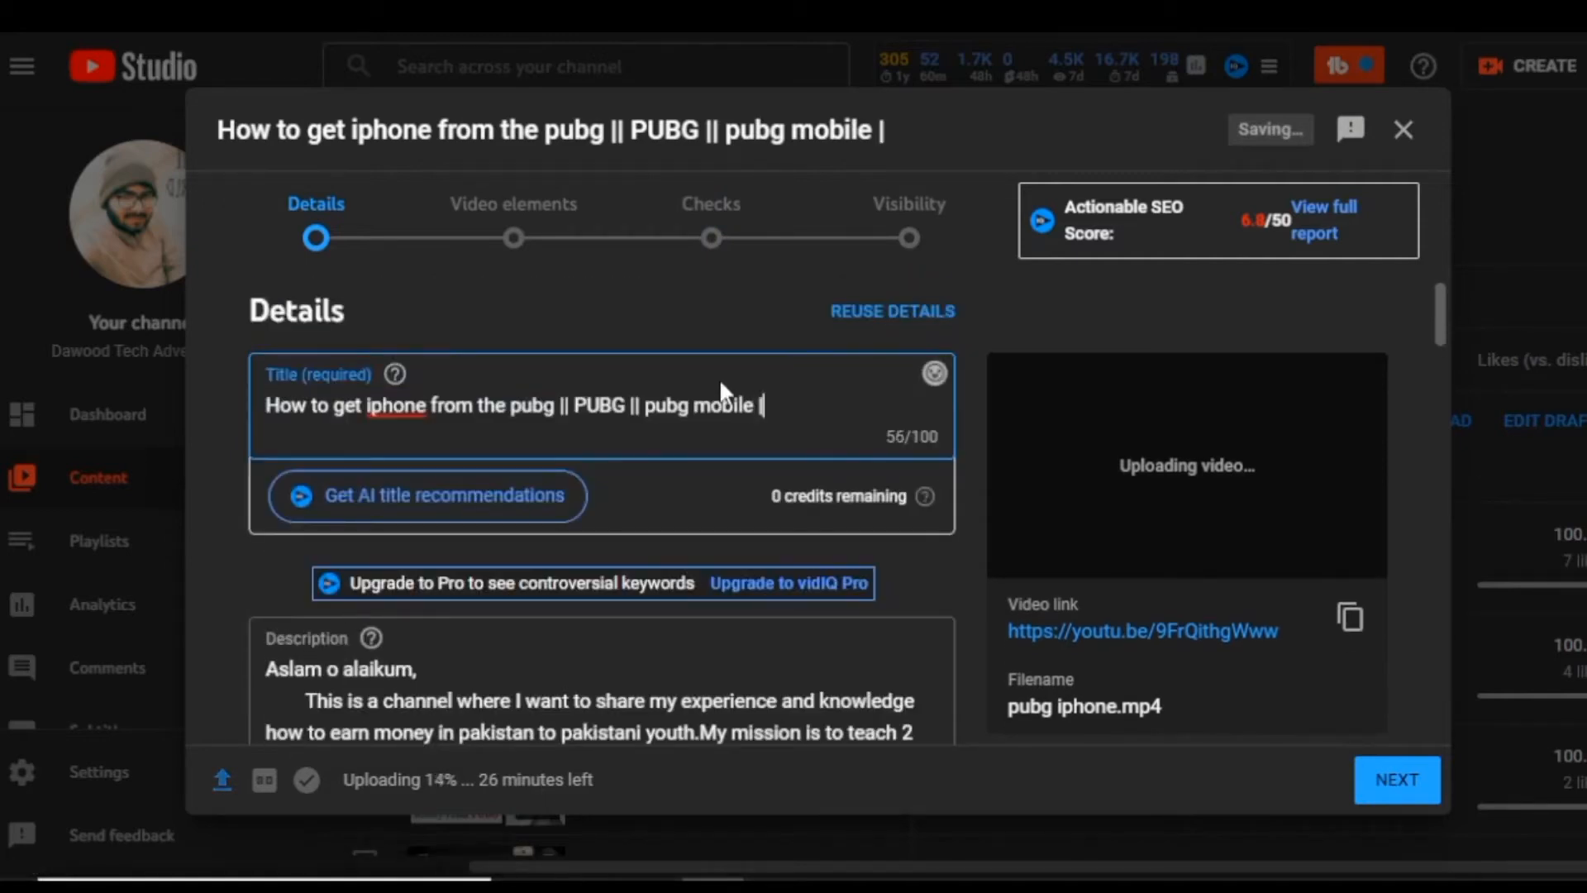
type("bg si")
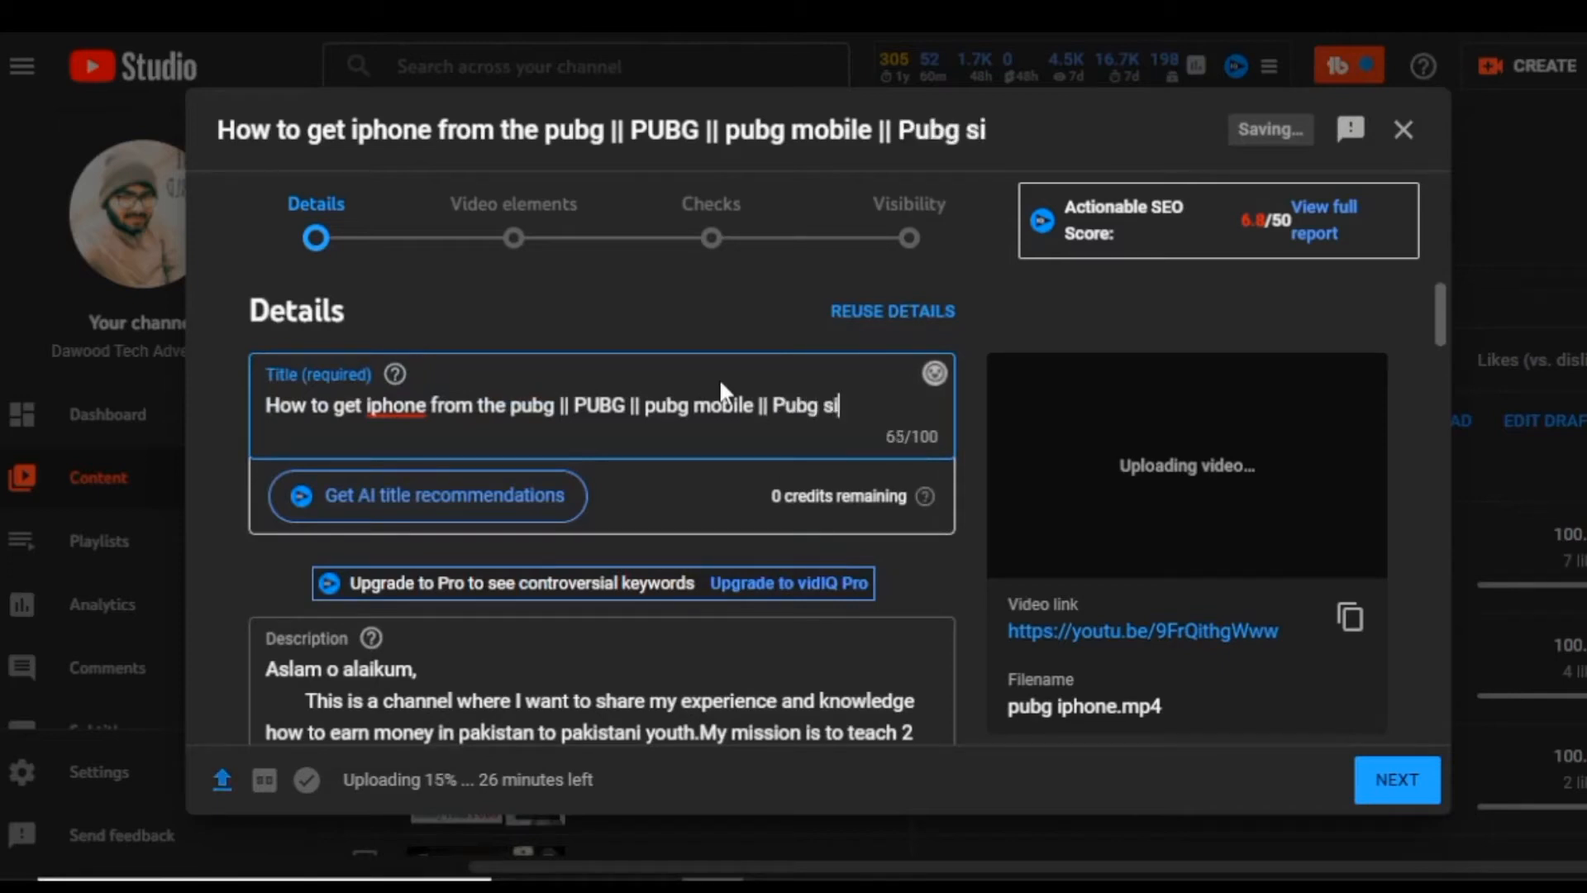
key("BackSpace")
type("y iphon")
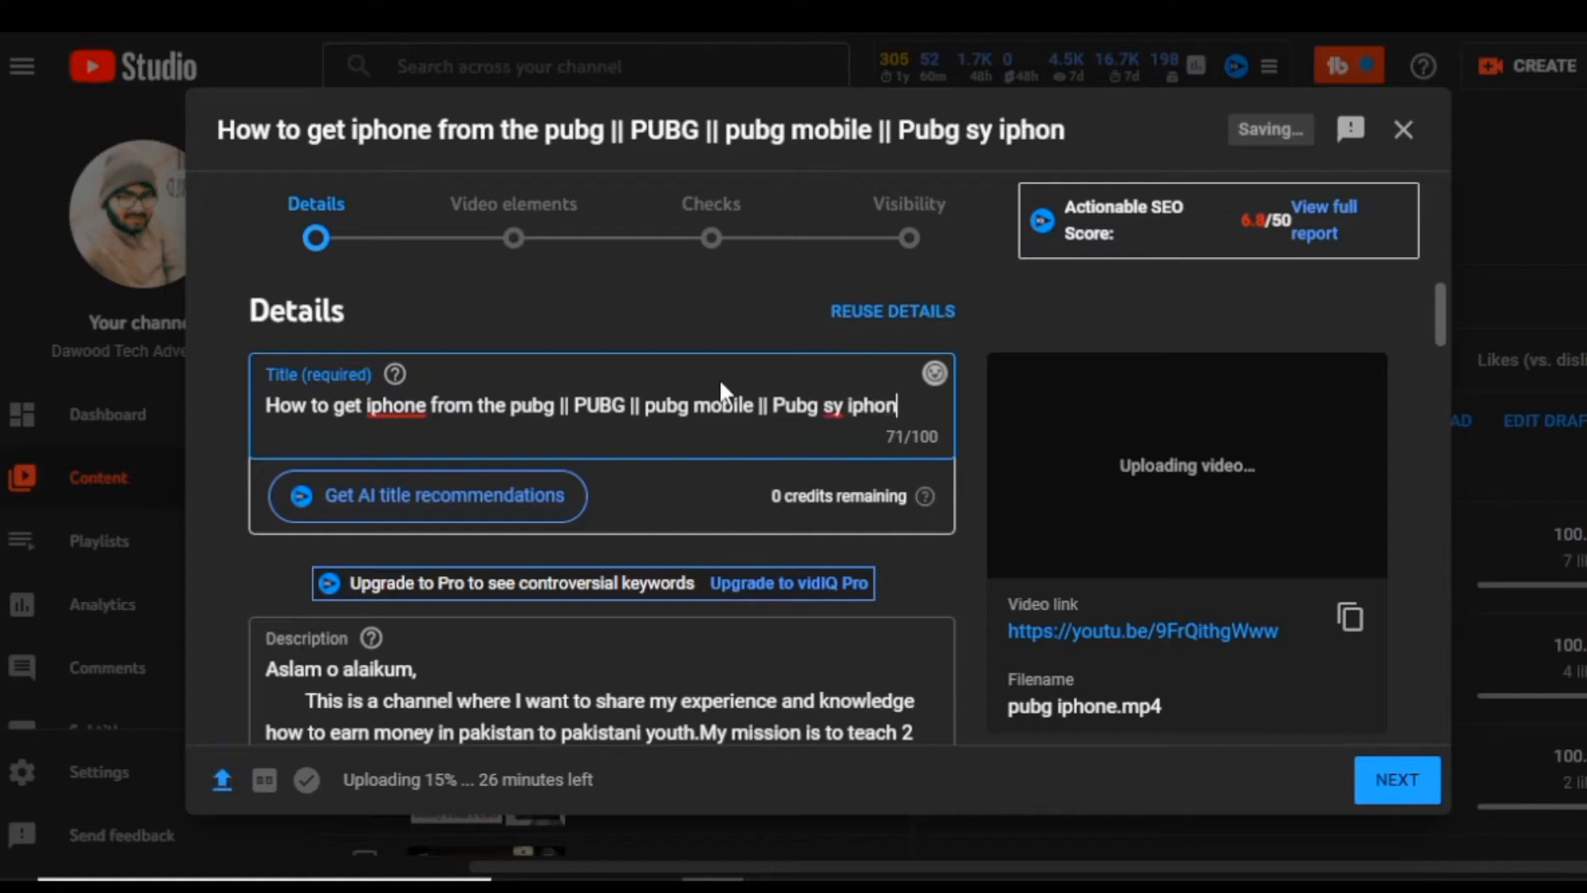
type("e kaisy")
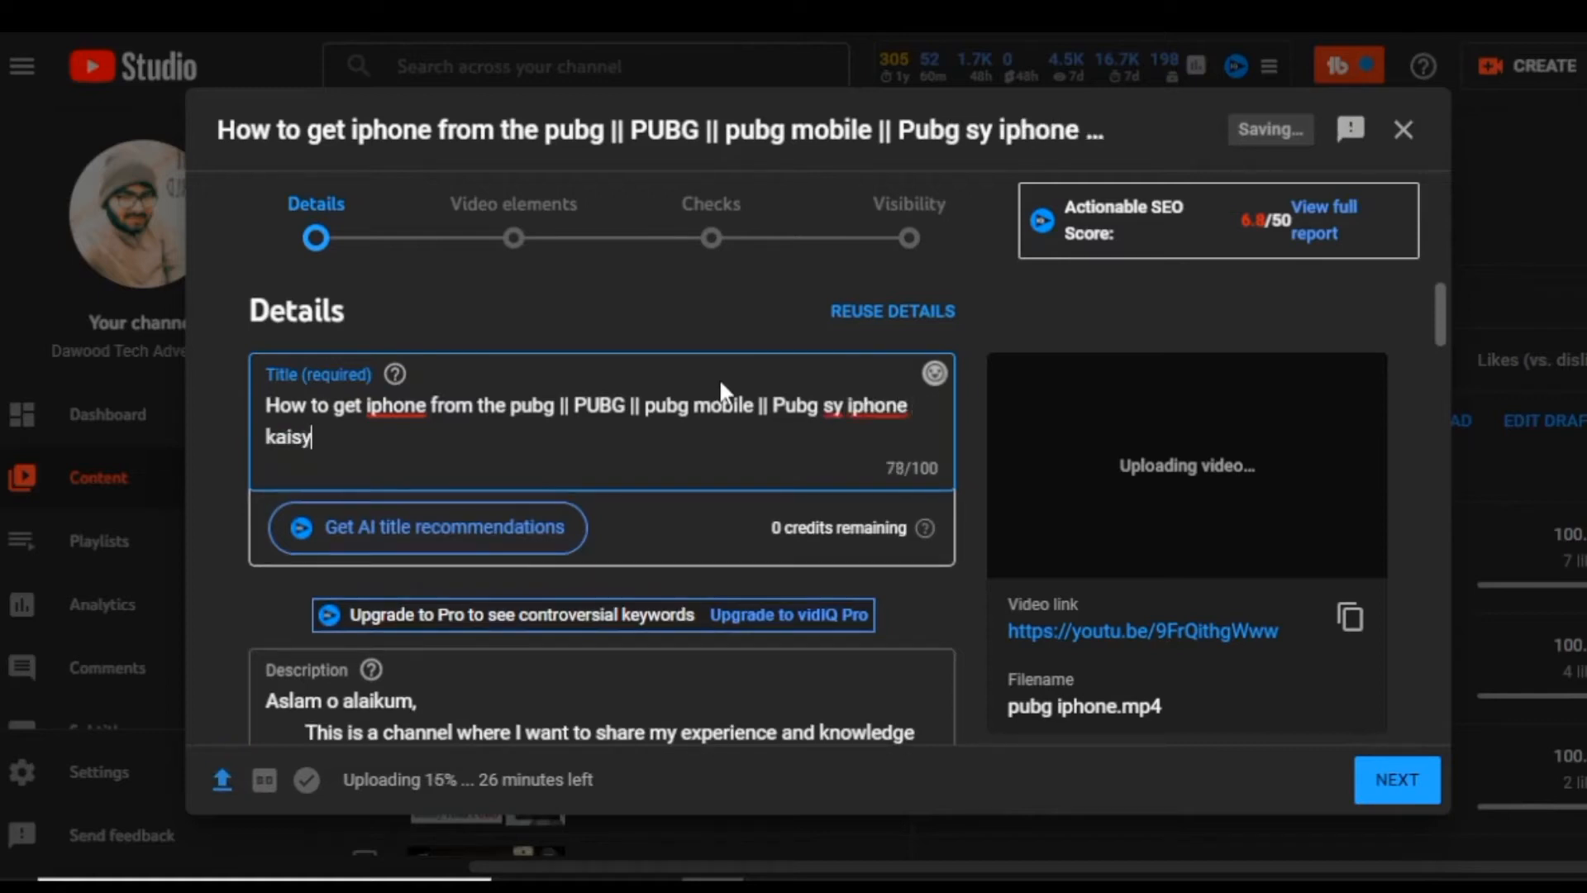
type(" milta hi")
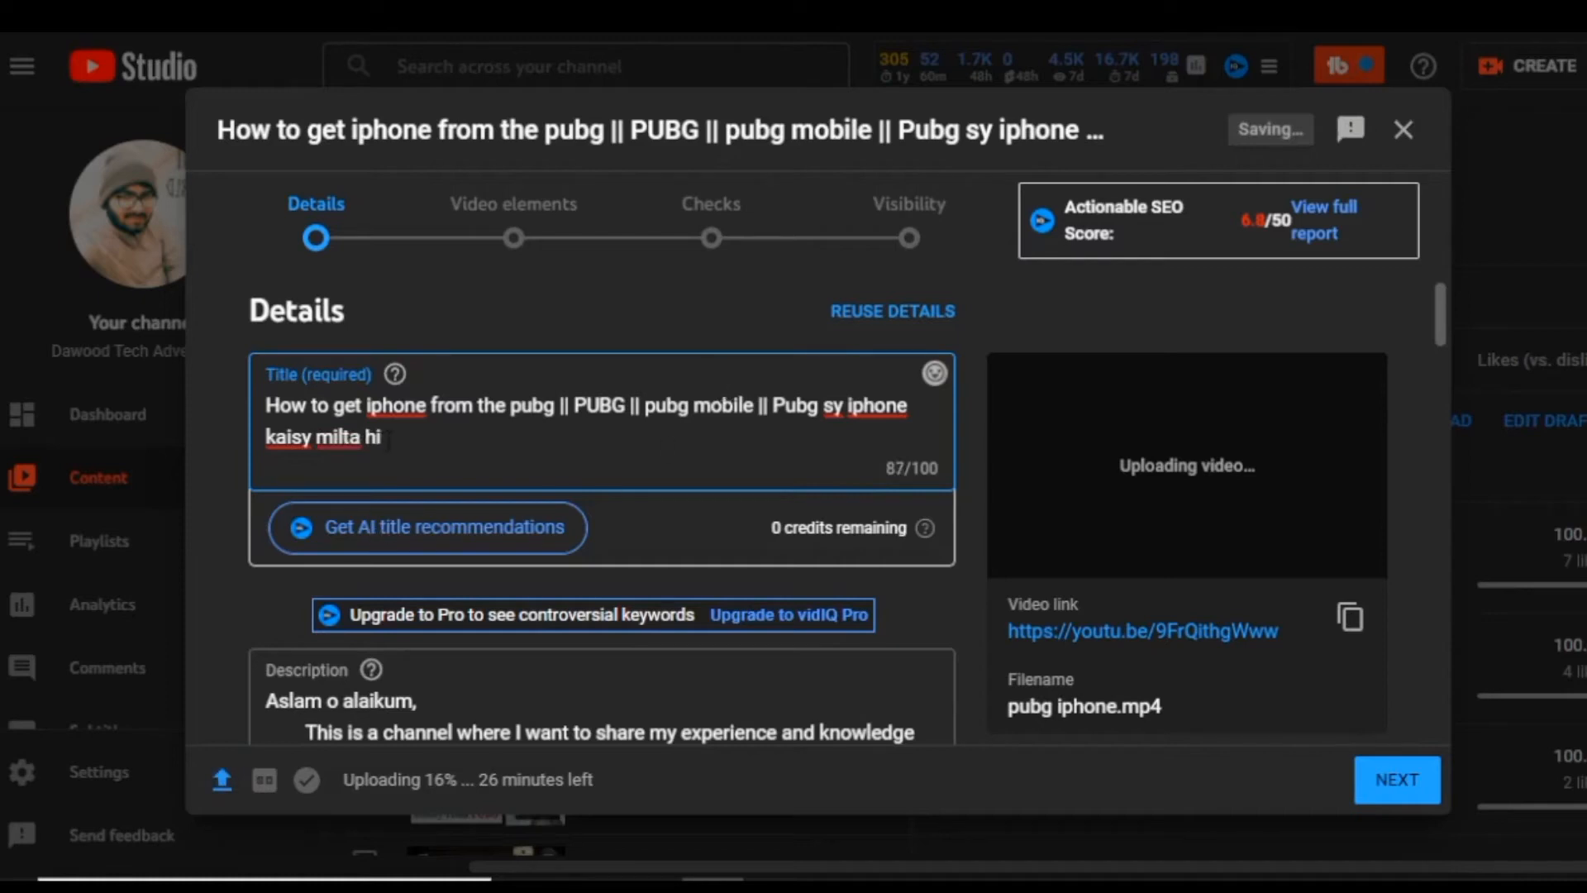
type(".")
Examine the actionable SEO score and the description's social media links and numbered main points
left_click_drag(1243, 218, 1302, 216)
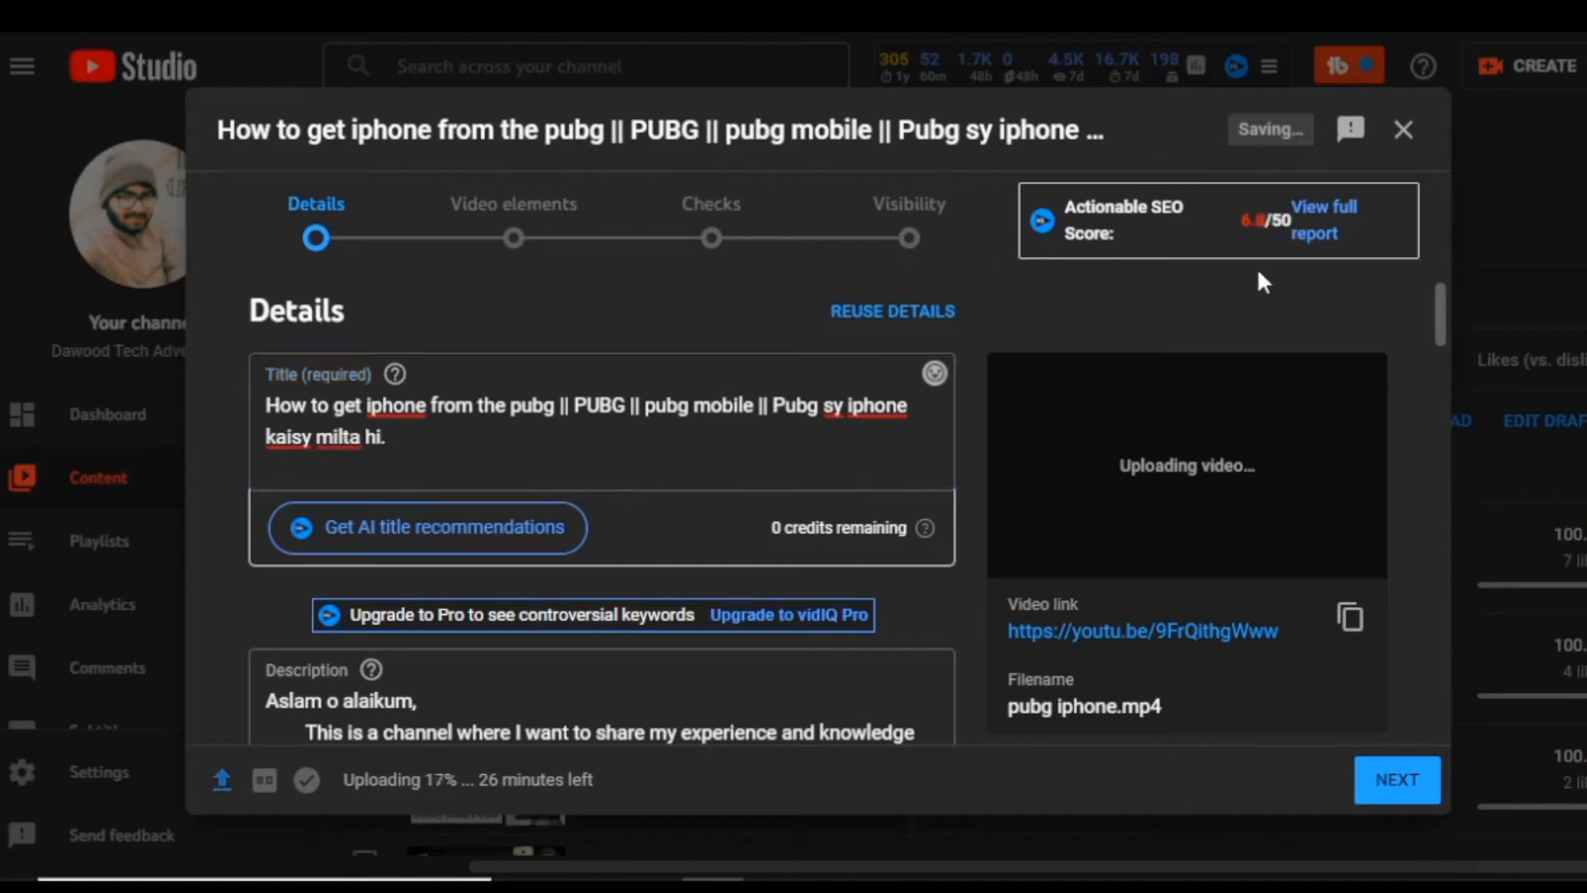
left_click(519, 407)
scroll(513, 439, "down", 8)
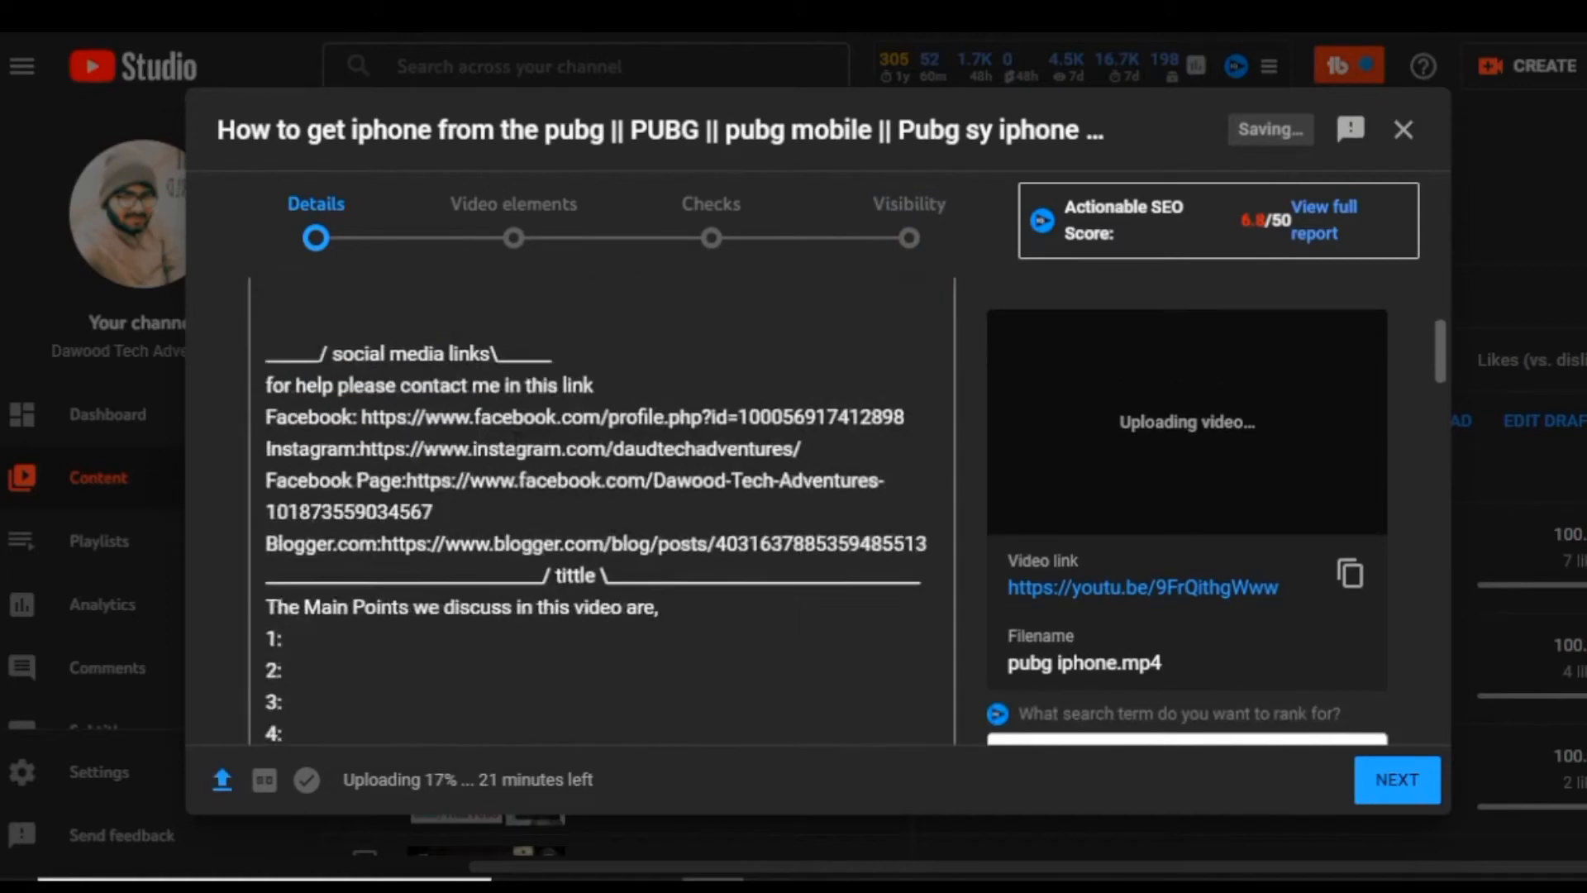
scroll(513, 439, "down", 5)
scroll(518, 434, "up", 3)
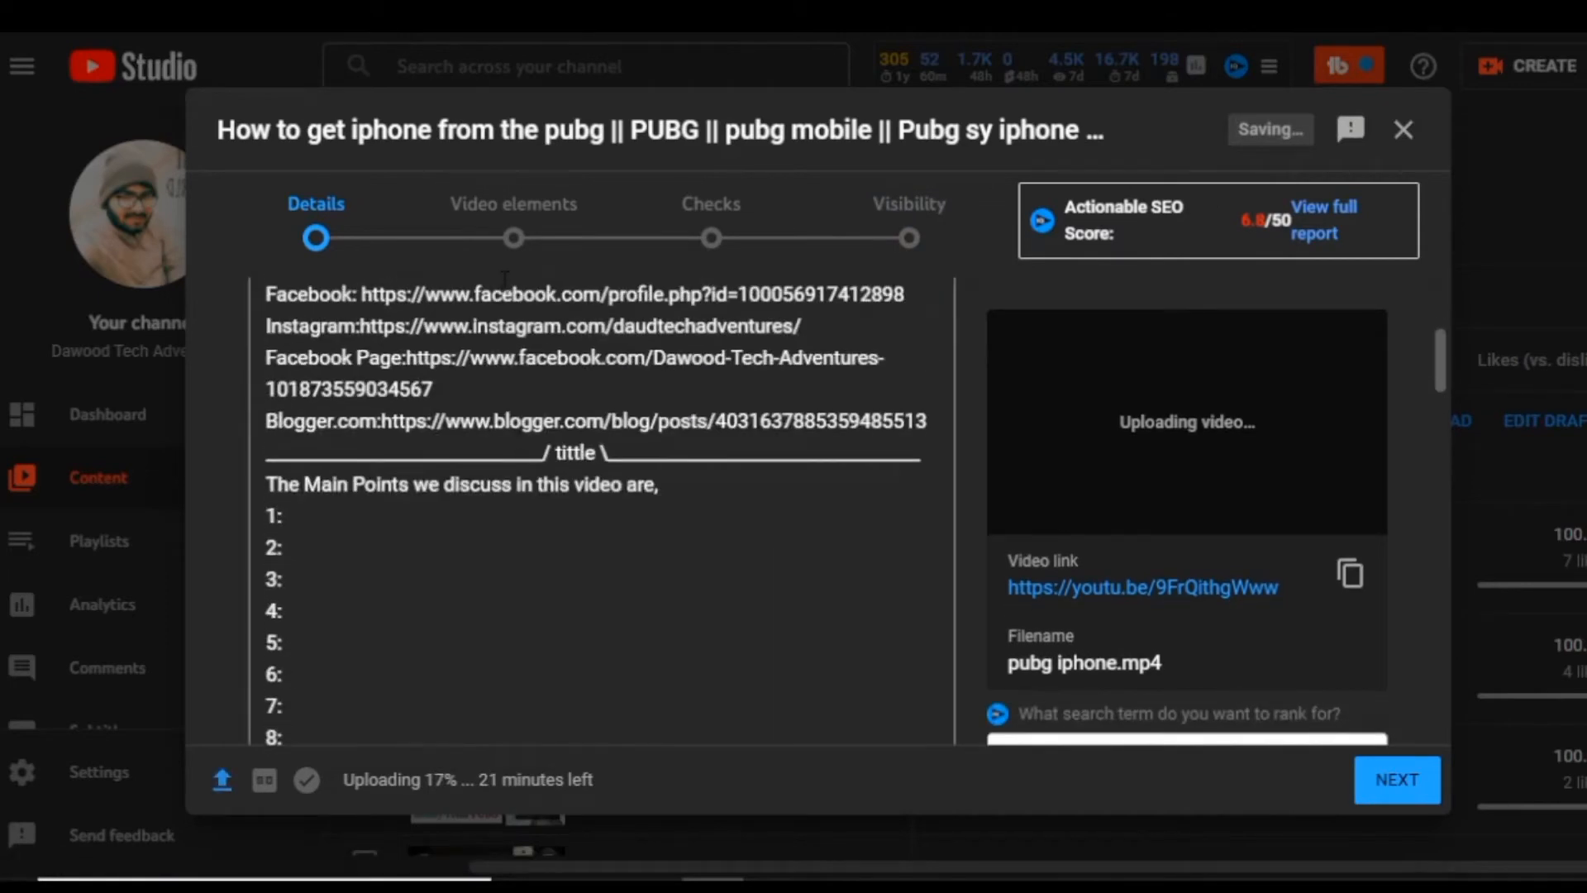
scroll(505, 279, "down", 3)
scroll(397, 330, "up", 10)
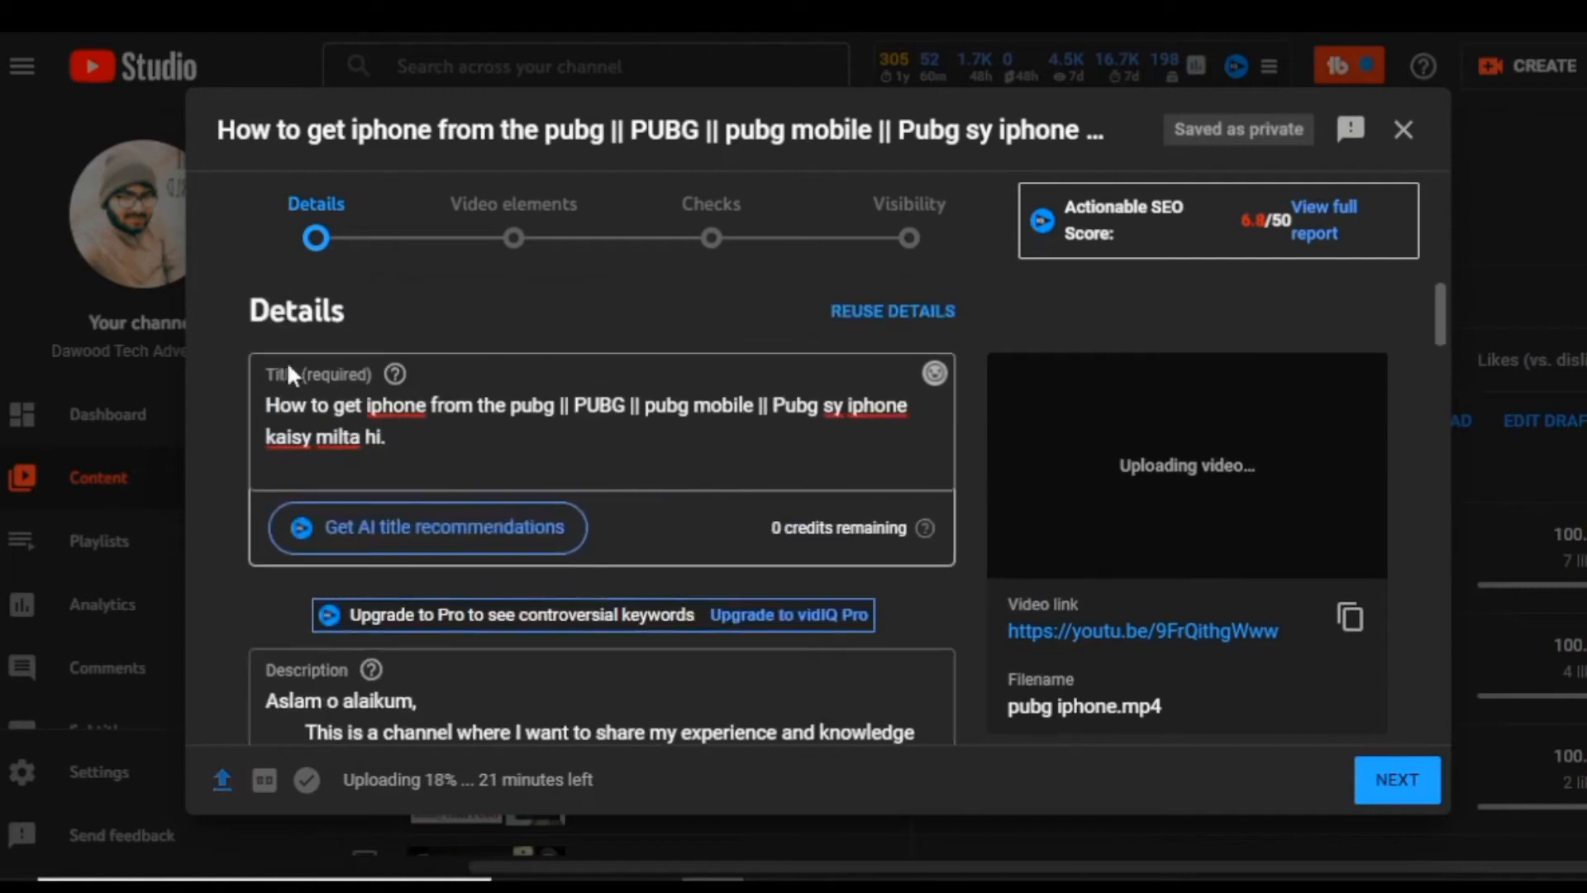
Copy "How to get iphone from the pubg" from the title into point 1 of the description's main points list
left_click_drag(267, 405, 554, 407)
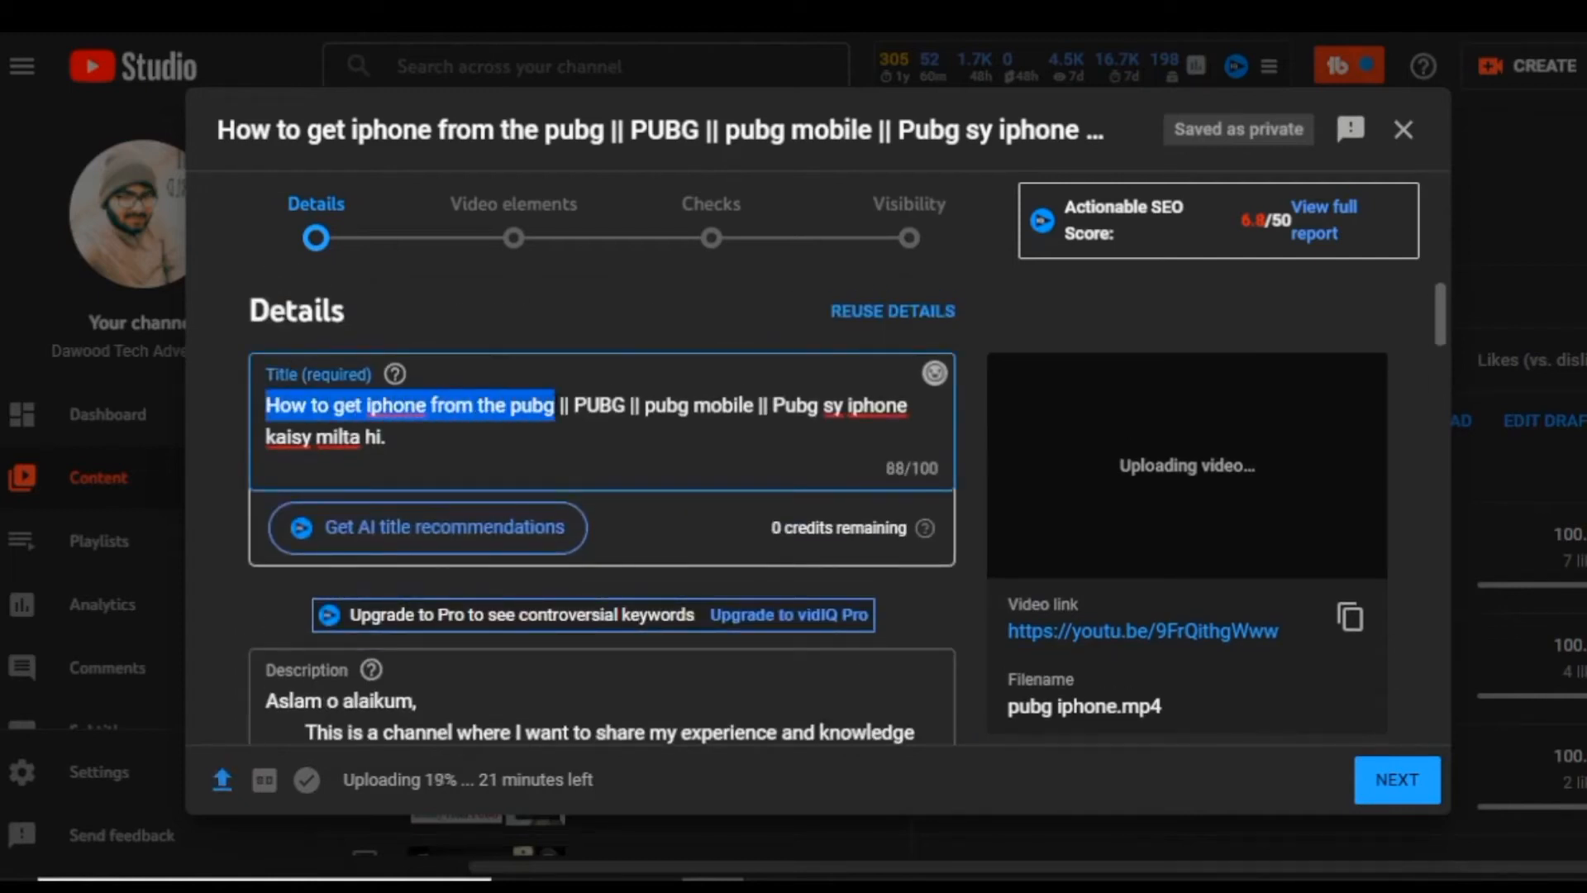
key("ctrl+minus")
scroll(286, 626, "down", 8)
scroll(408, 460, "up", 3)
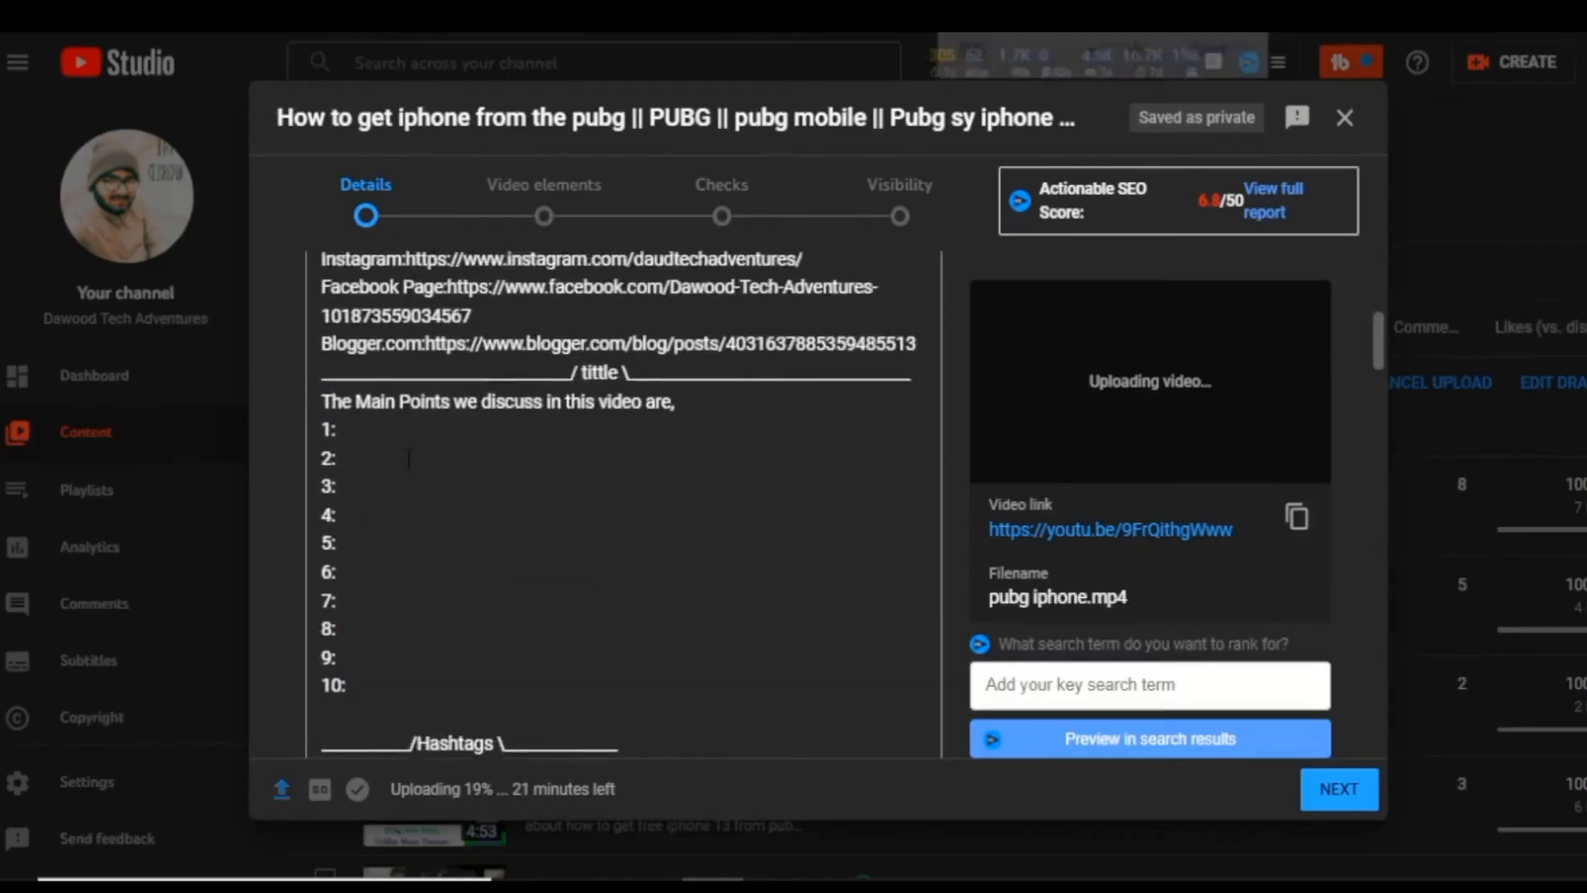
scroll(409, 459, "up", 3)
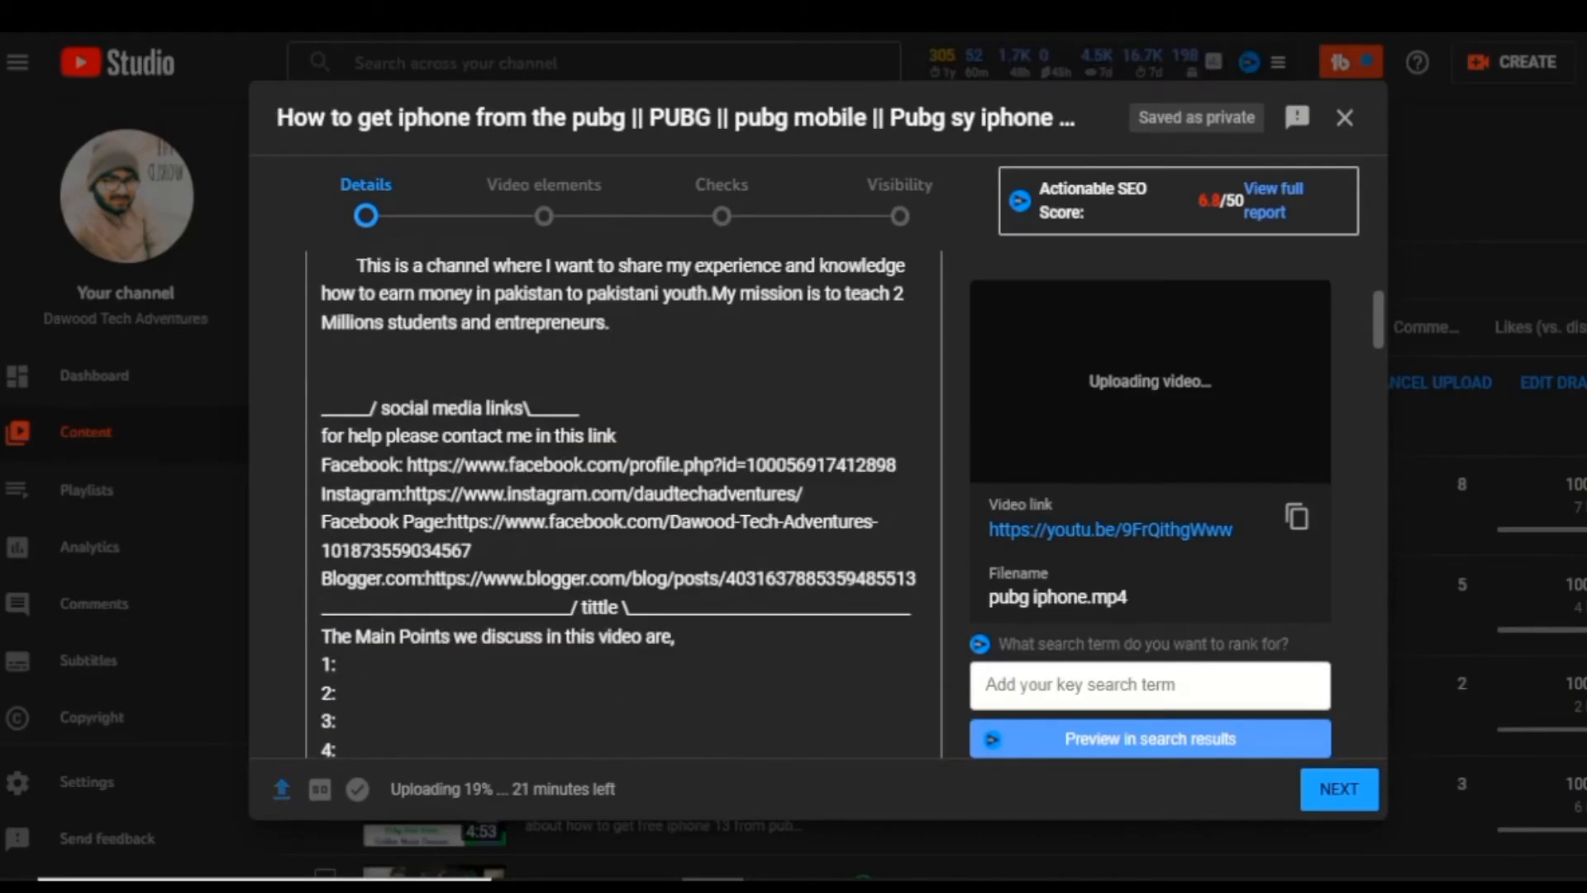
left_click(360, 665)
key("ctrl+v")
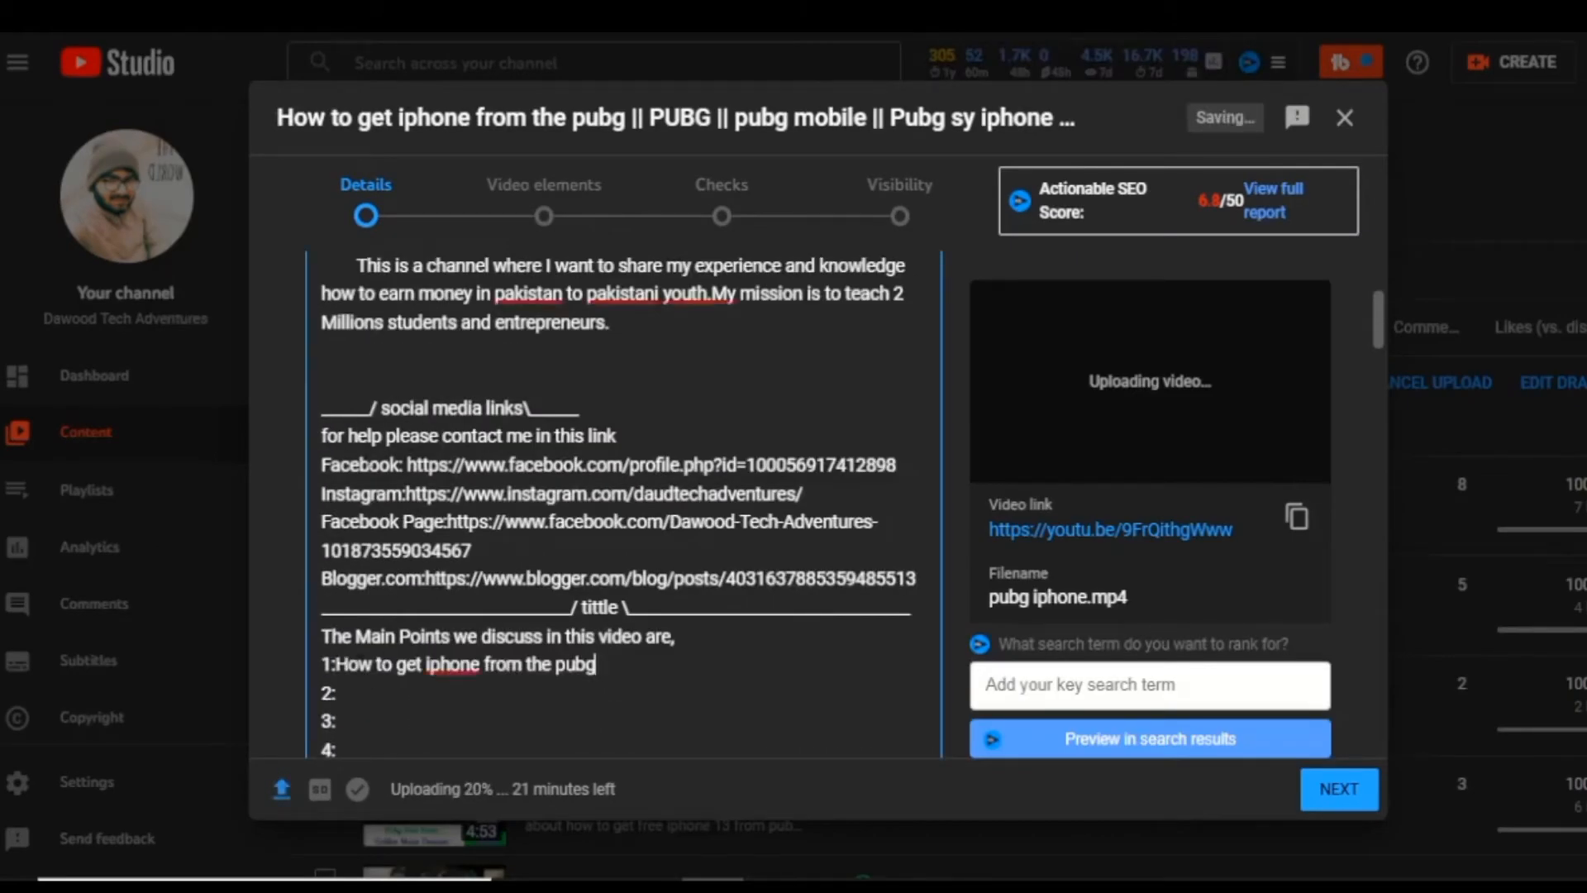
scroll(496, 467, "up", 2)
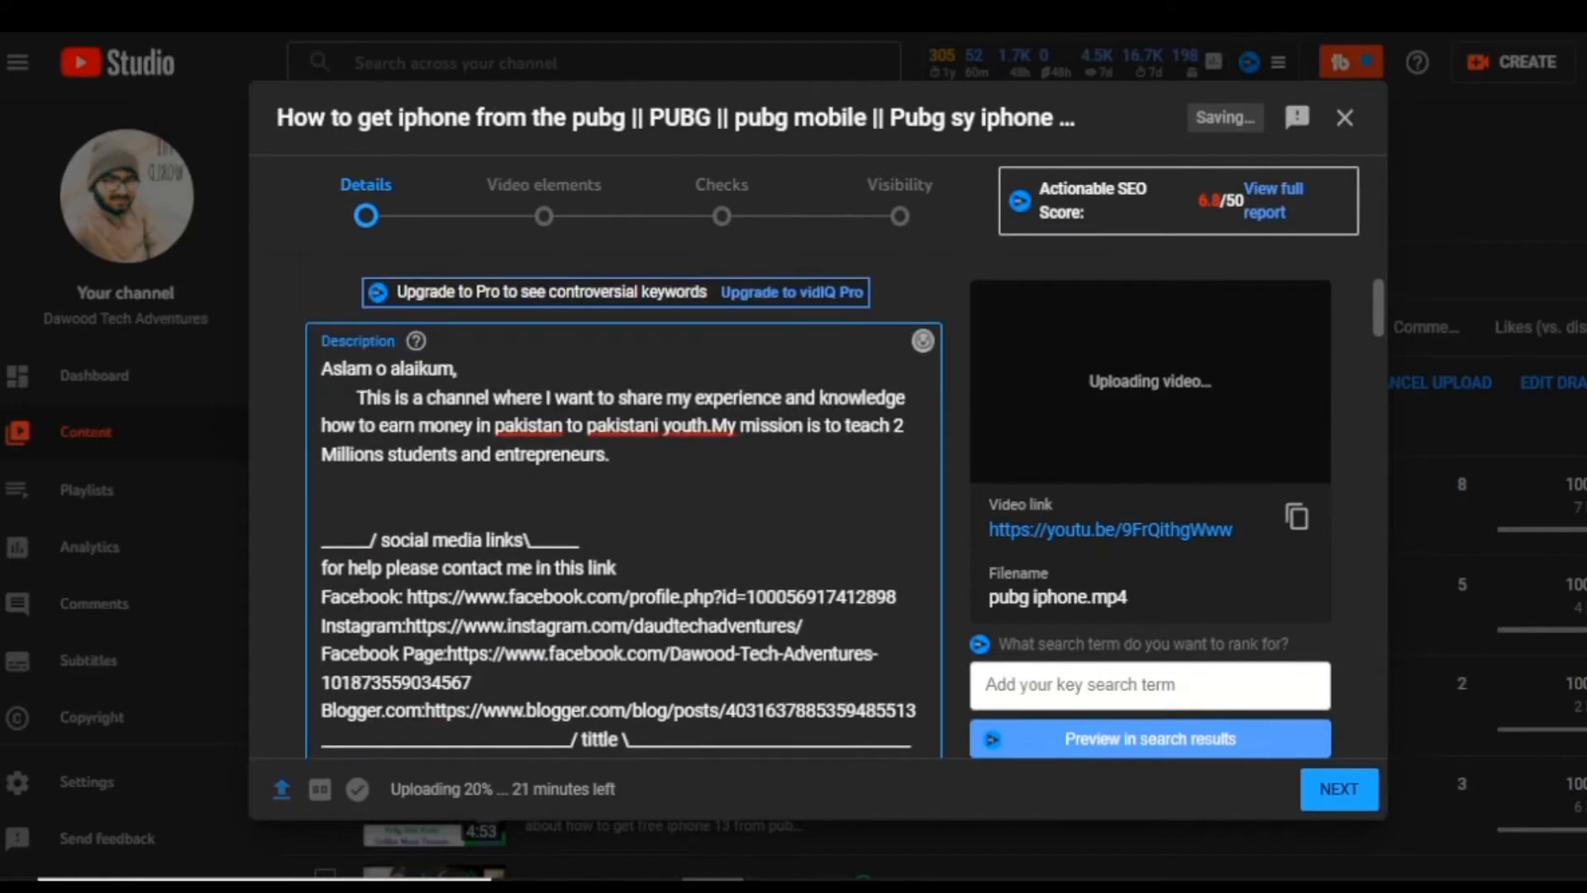
scroll(486, 666, "up", 2)
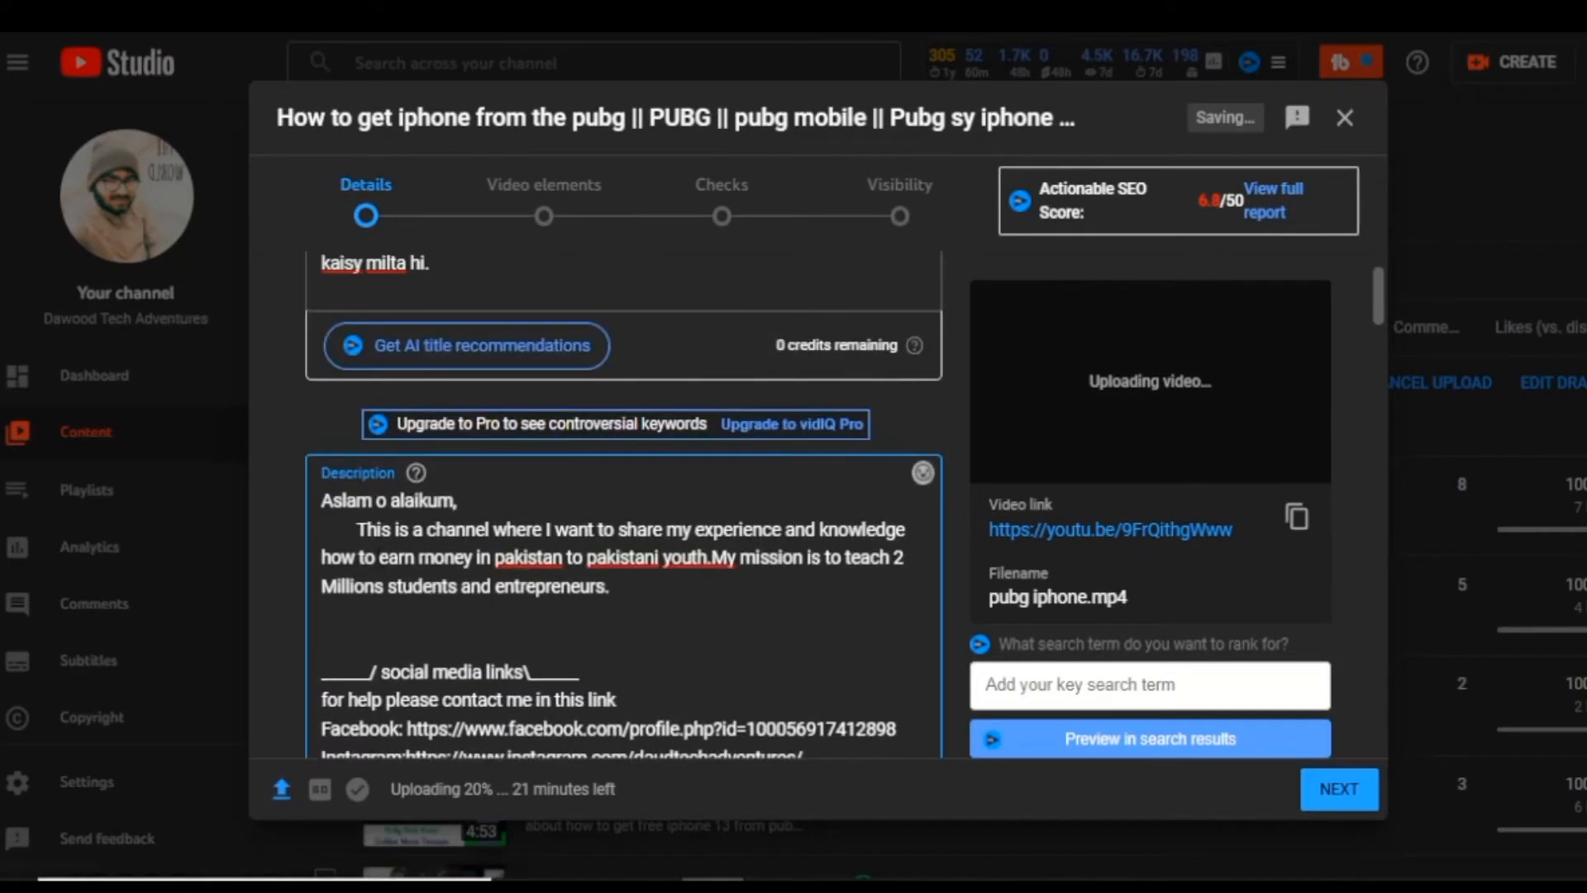
Fill in point 2 of the description's main points with "pubg" and point 3 with "pubg mobile"
scroll(624, 505, "down", 5)
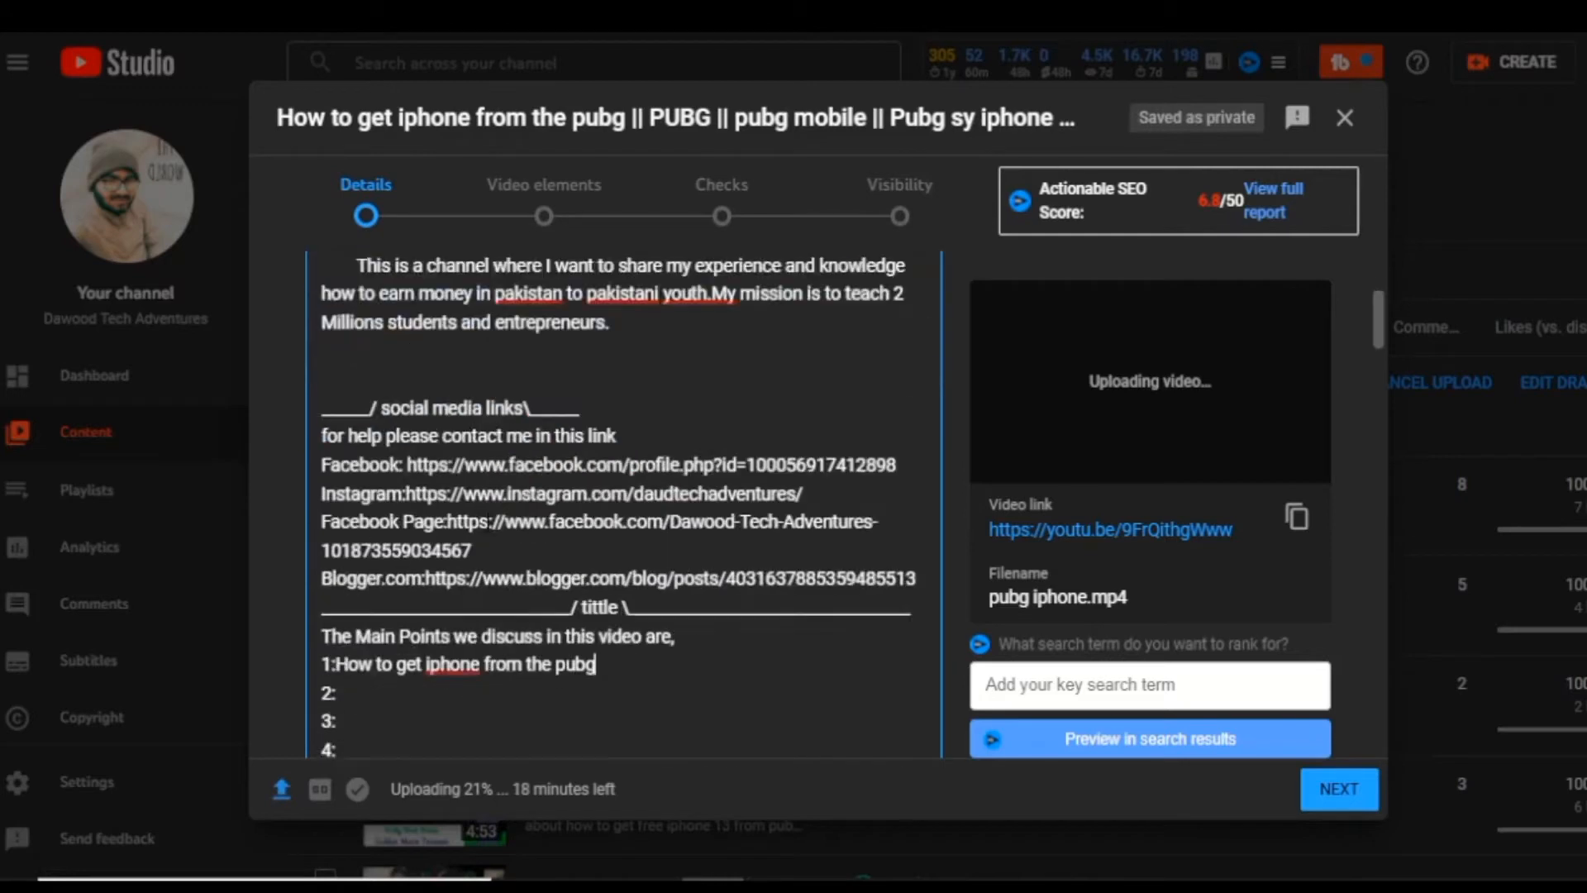
scroll(454, 461, "up", 3)
scroll(454, 460, "down", 6)
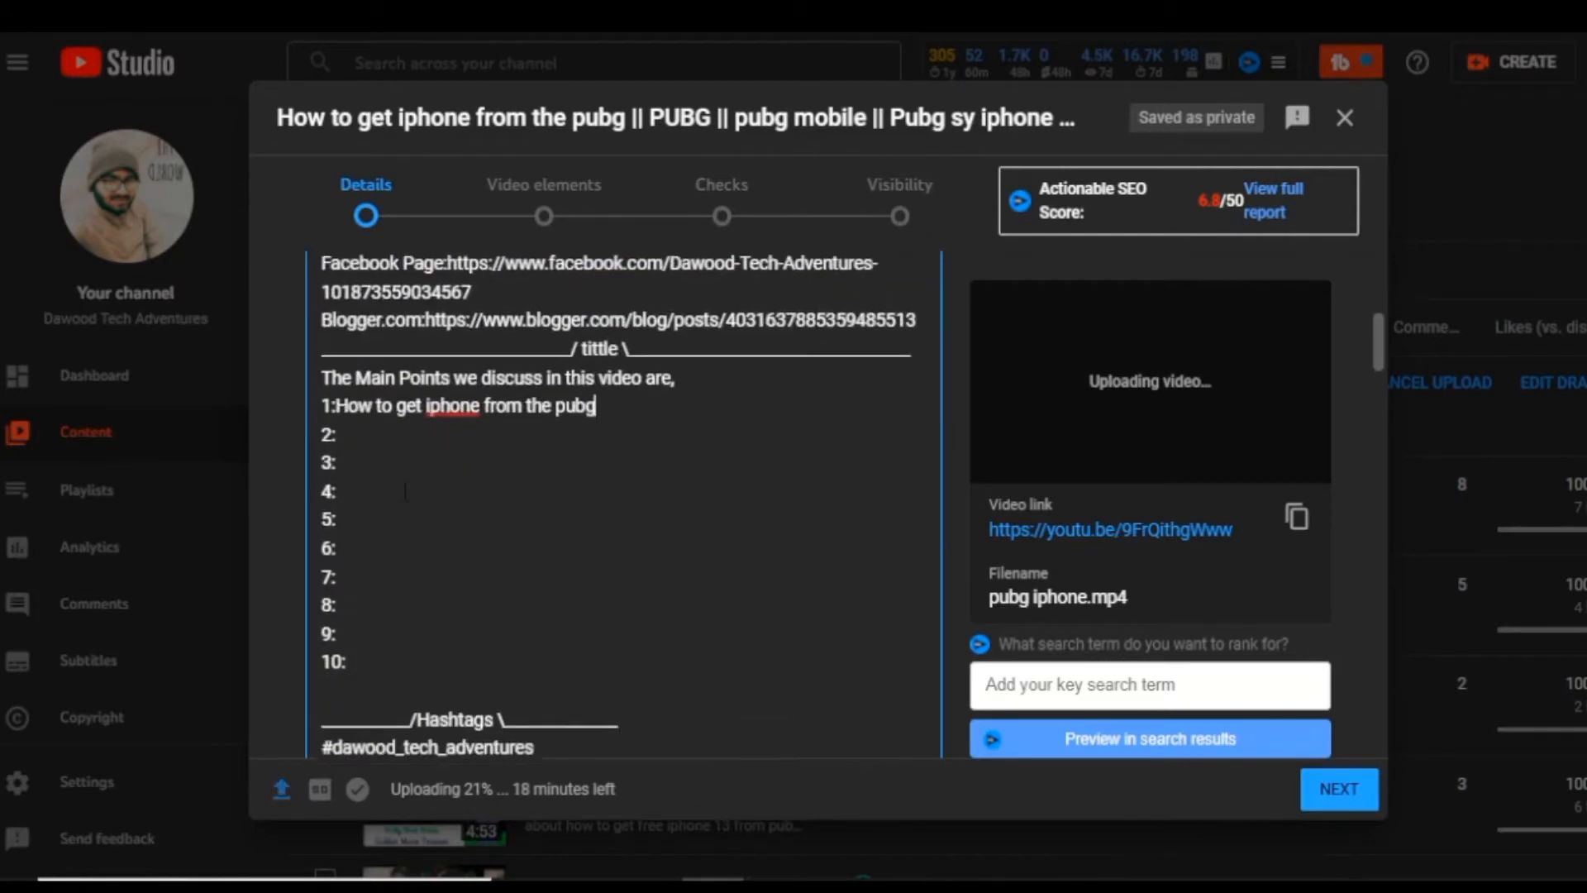
left_click(358, 438)
type("pubg")
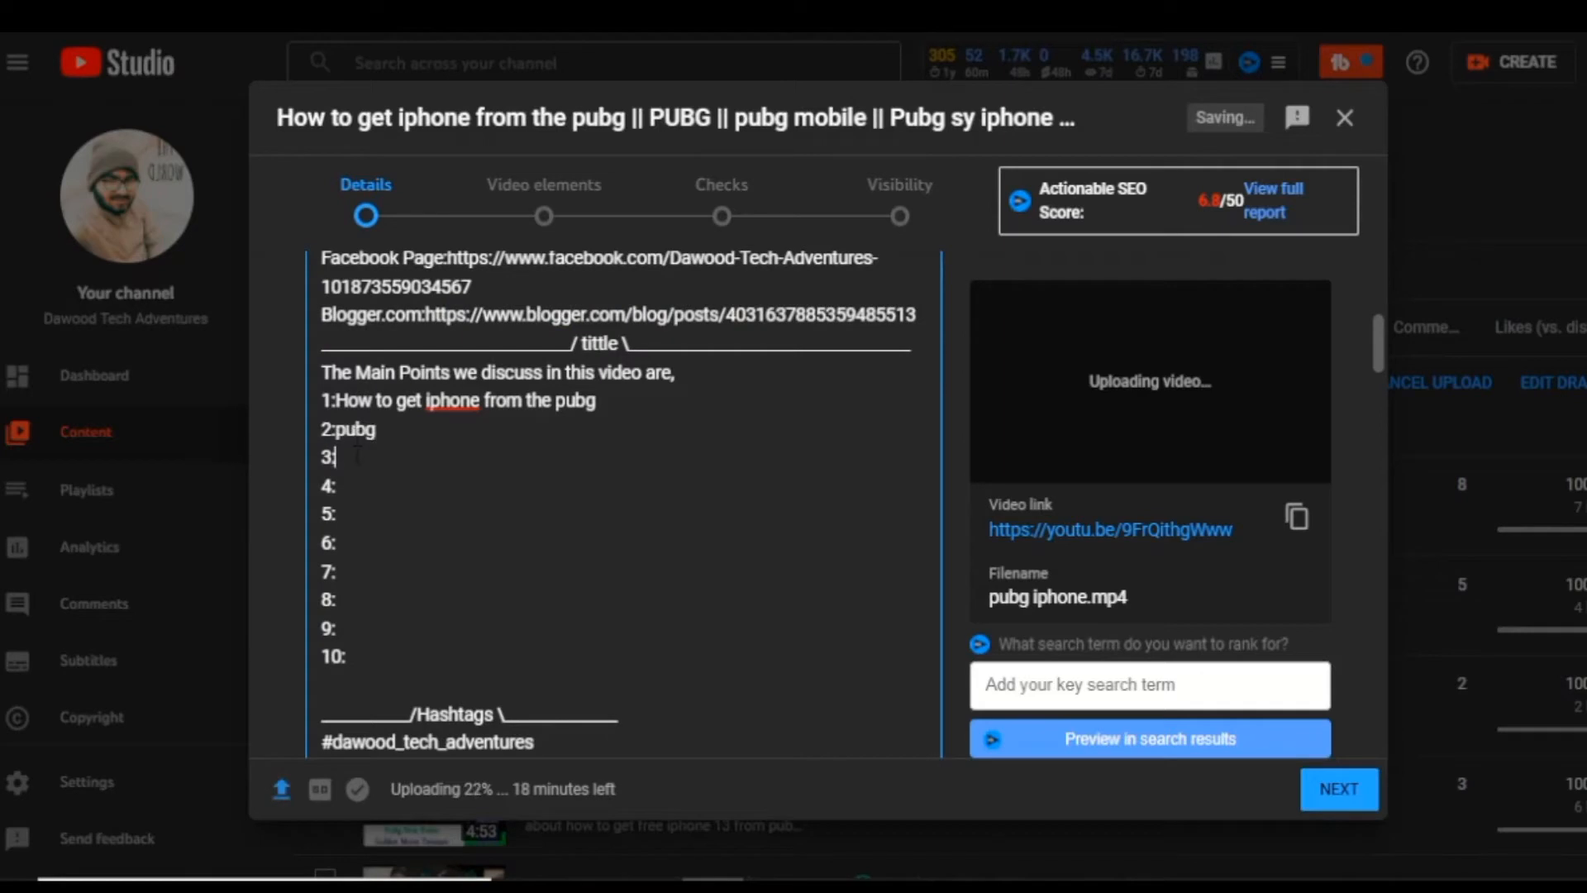
type("bg mobi")
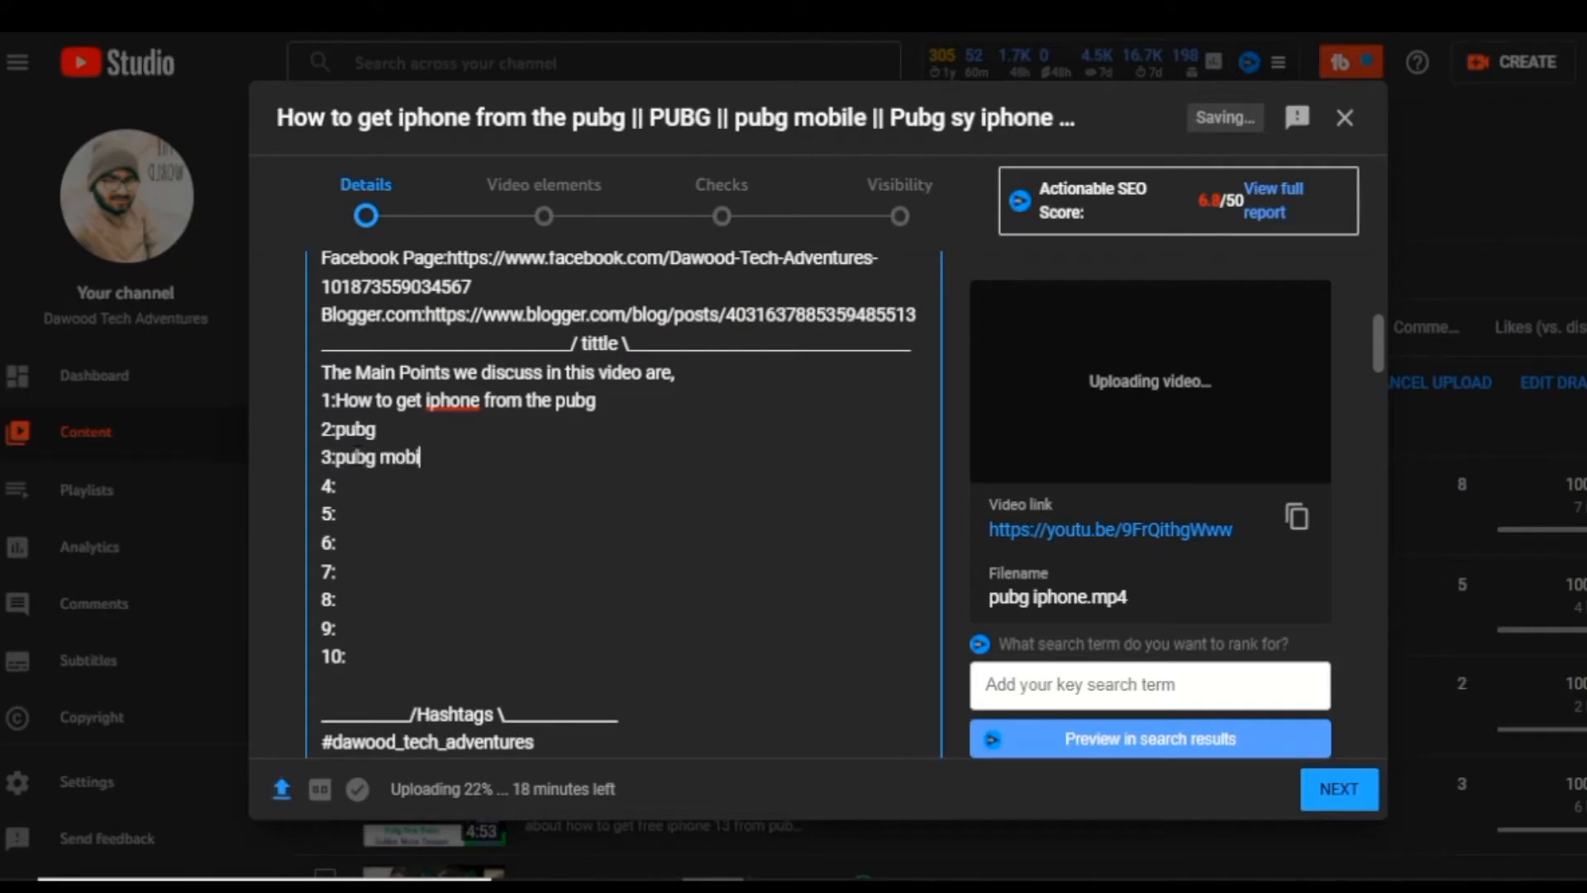
type("le")
Delete the empty numbered points 4 to 10 from the description's main points list
key("BackSpace")
key("BackSpace")
key("BackSpace")
key("BackSpace")
key("BackSpace")
key("BackSpace")
key("BackSpace")
key("BackSpace")
key("BackSpace")
key("BackSpace")
key("BackSpace")
key("BackSpace")
key("BackSpace")
key("BackSpace")
key("BackSpace")
key("BackSpace")
key("BackSpace")
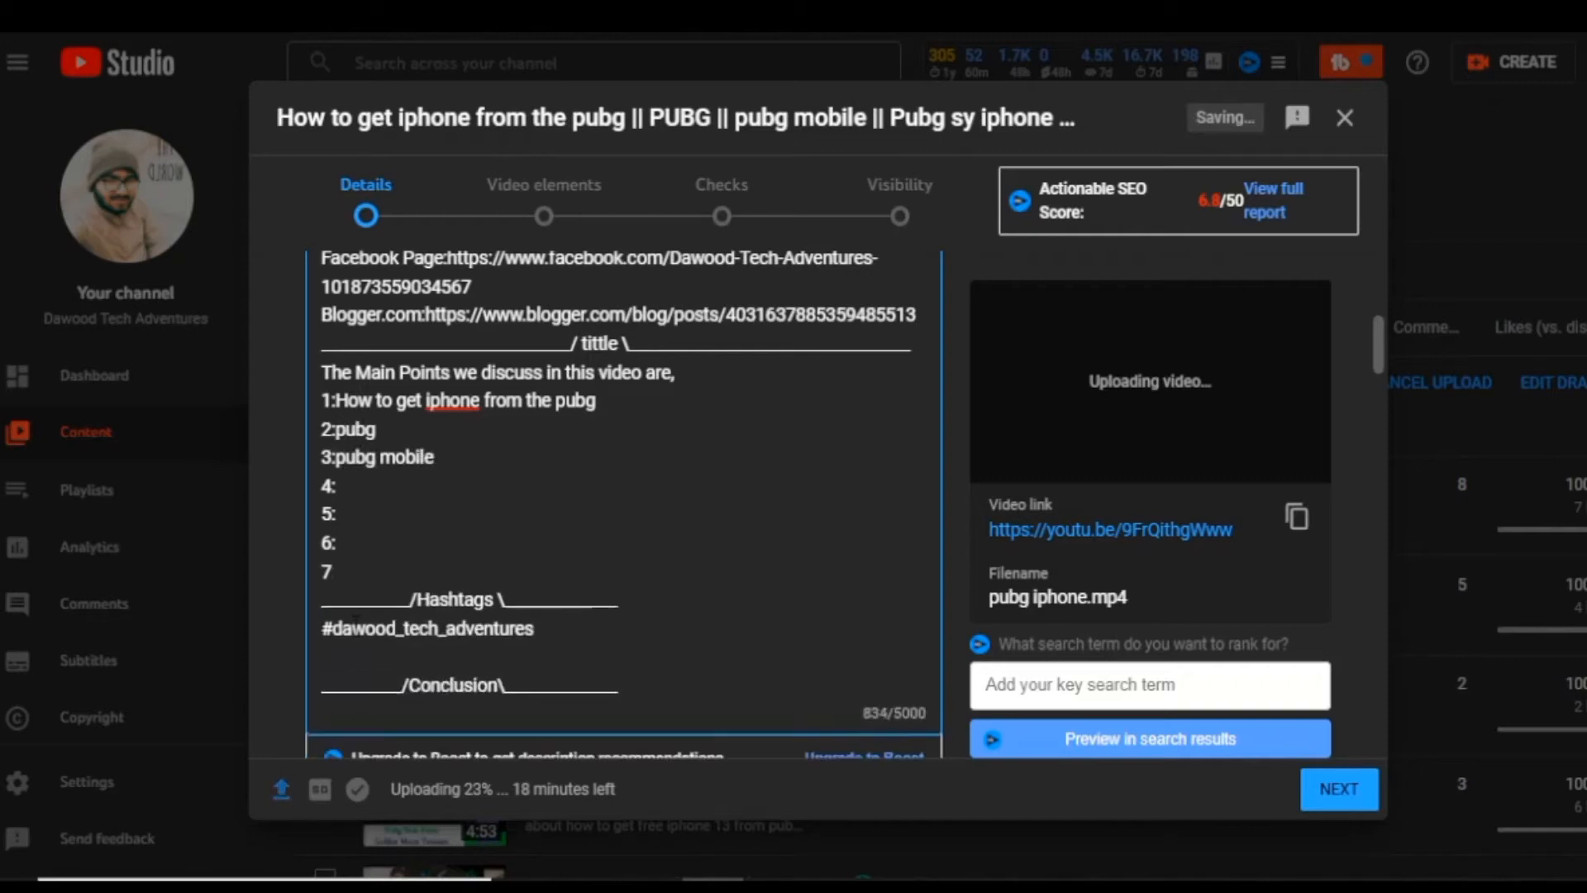
key("BackSpace")
key("BackSpace")
key("BackSpace")
key("BackSpace")
key("BackSpace")
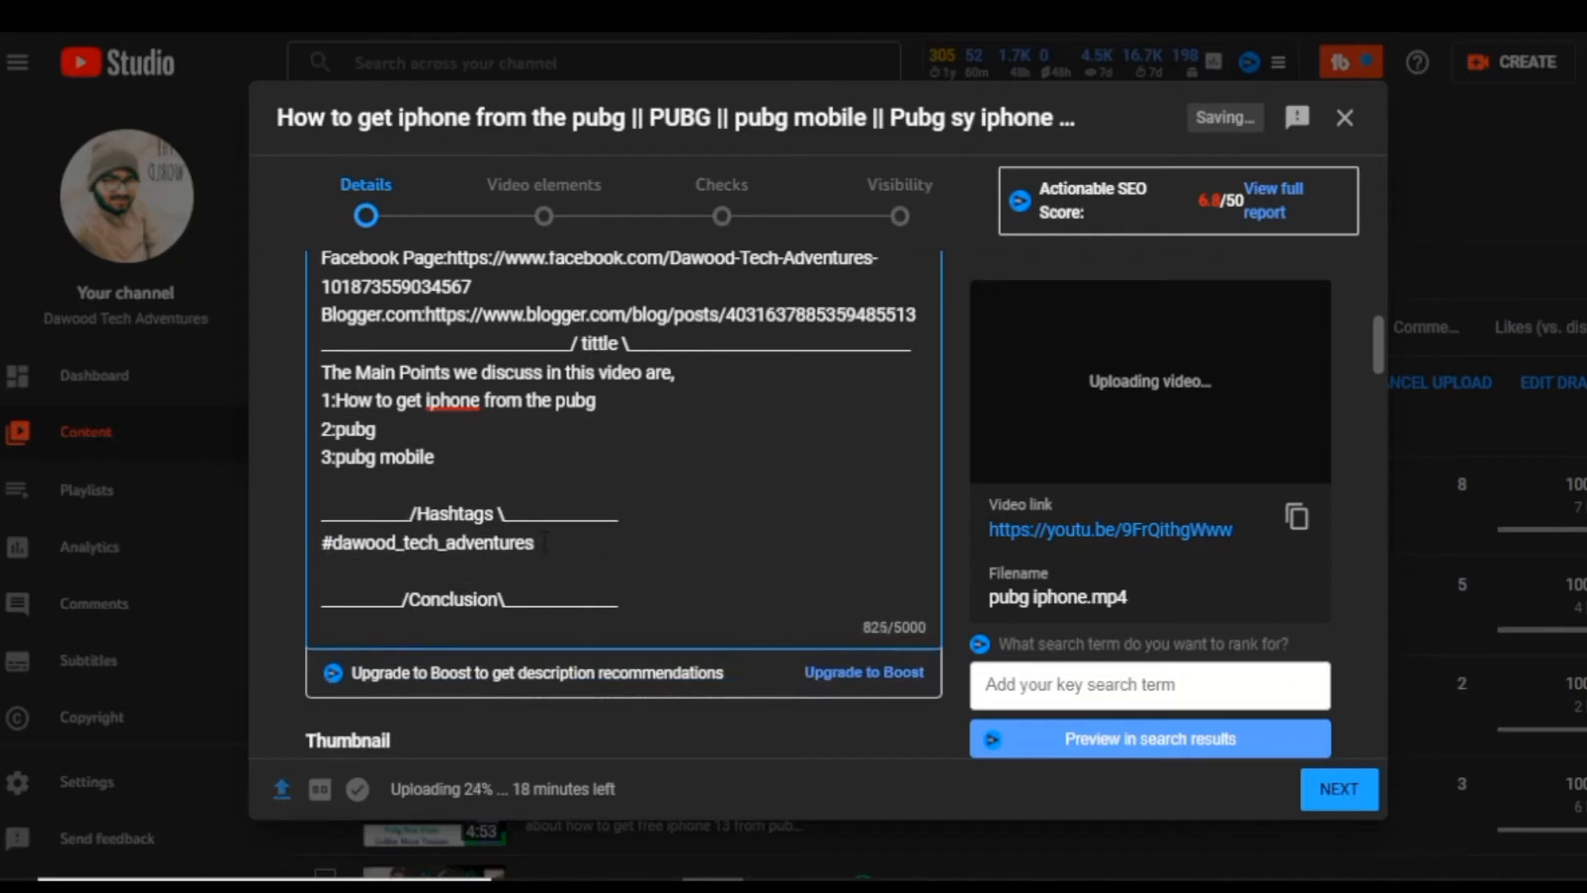
Add the hashtags "#pubg #pubgmobile" after #dawood_tech_adventures in the description's Hashtags section
type("#pubg #")
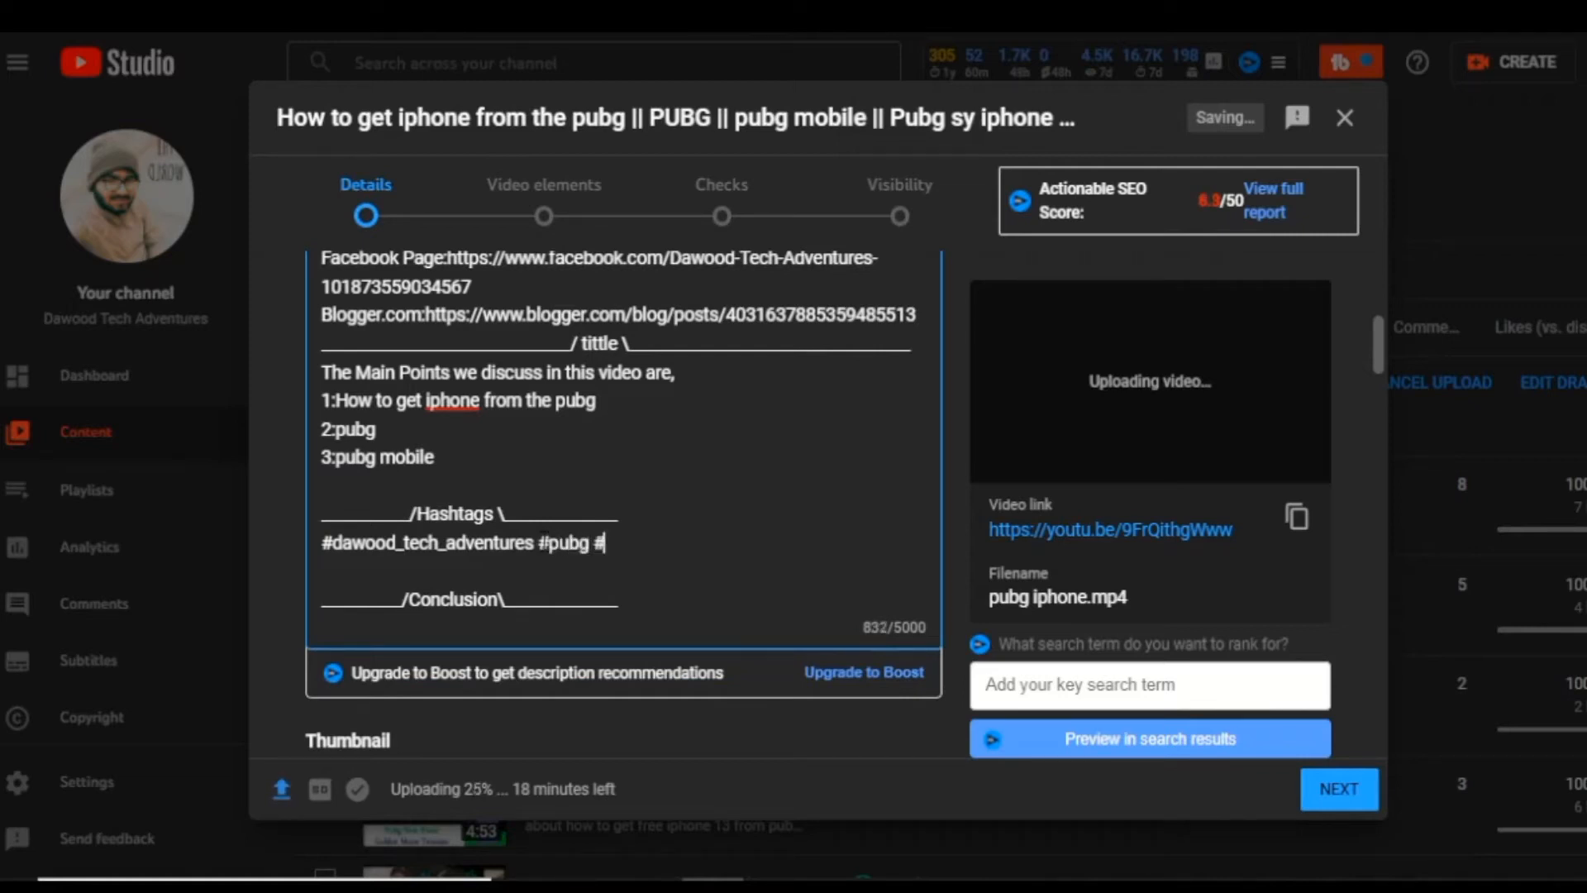
type("pubgmobile")
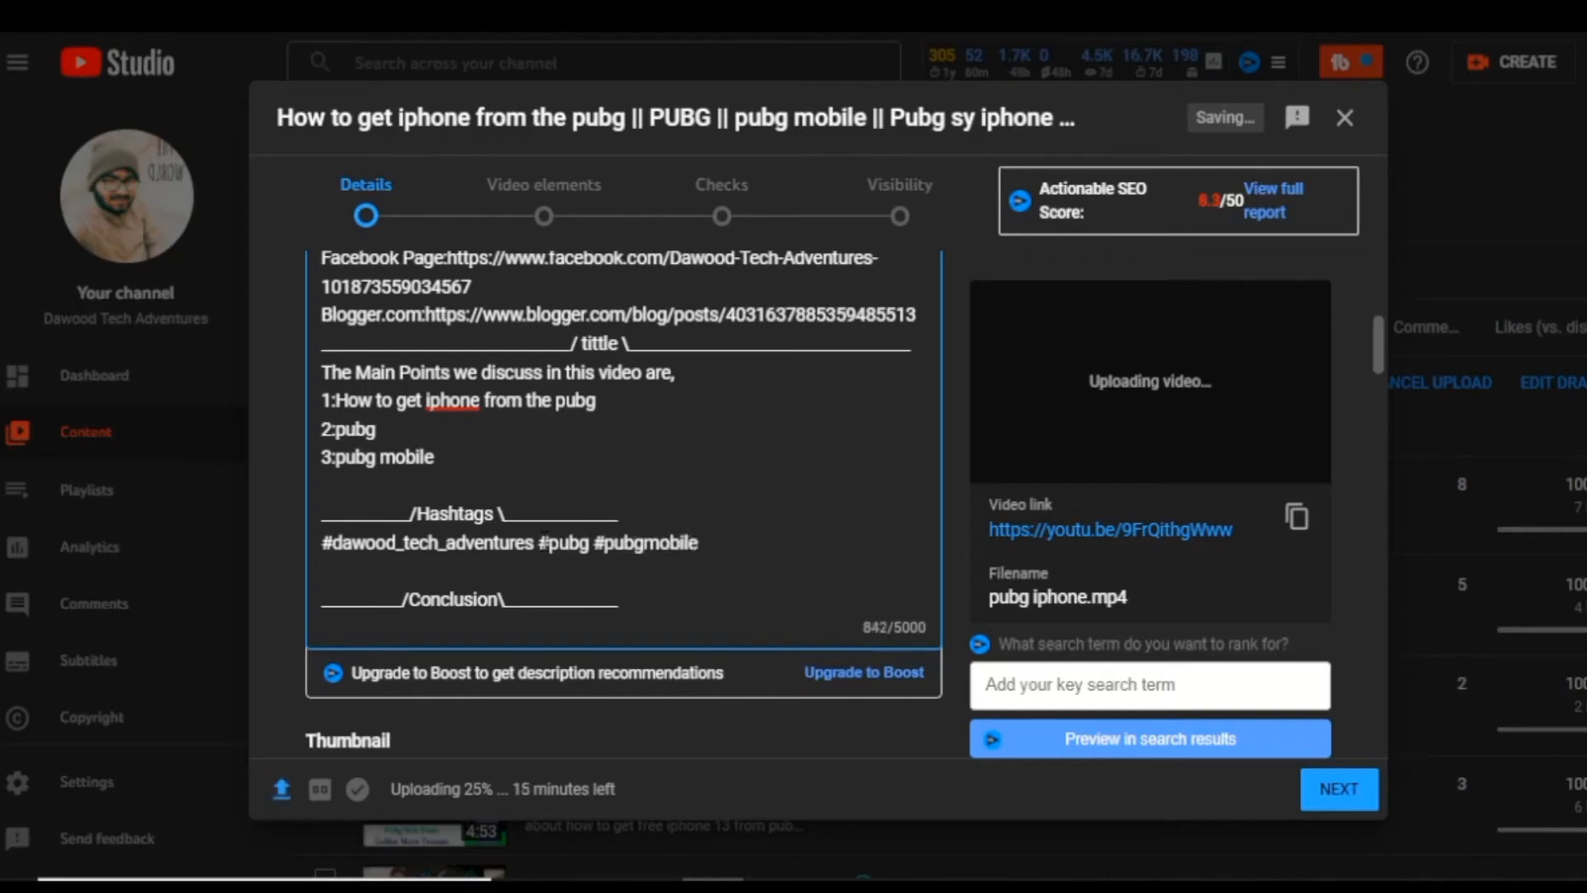
key("ctrl+a")
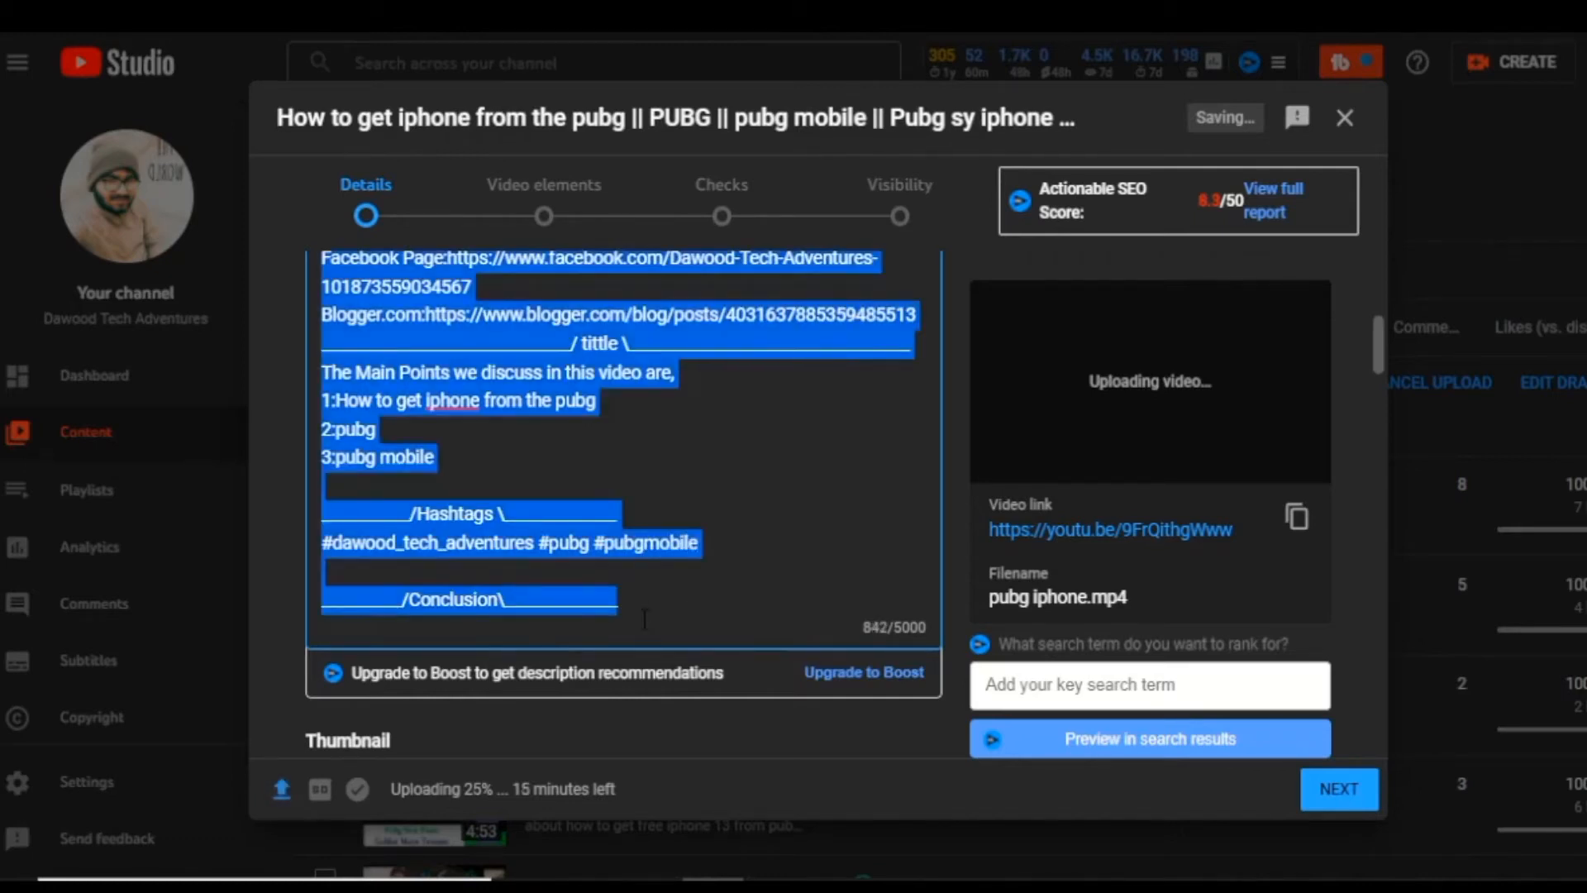
left_click(613, 404)
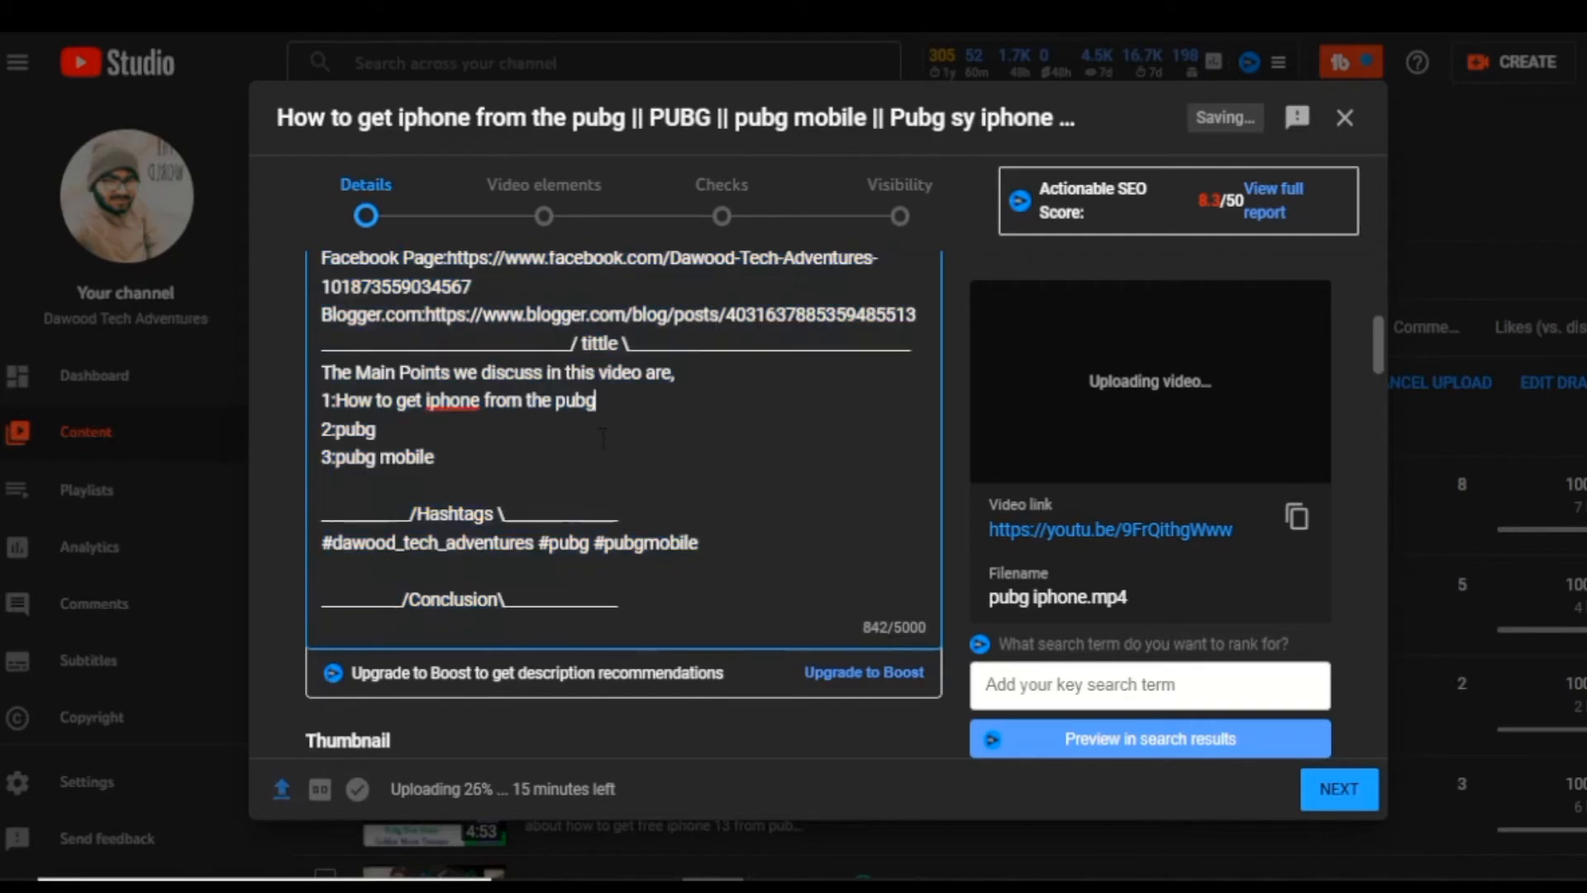
Copy the full video title onto a new line under the description's Conclusion heading
left_click(649, 619)
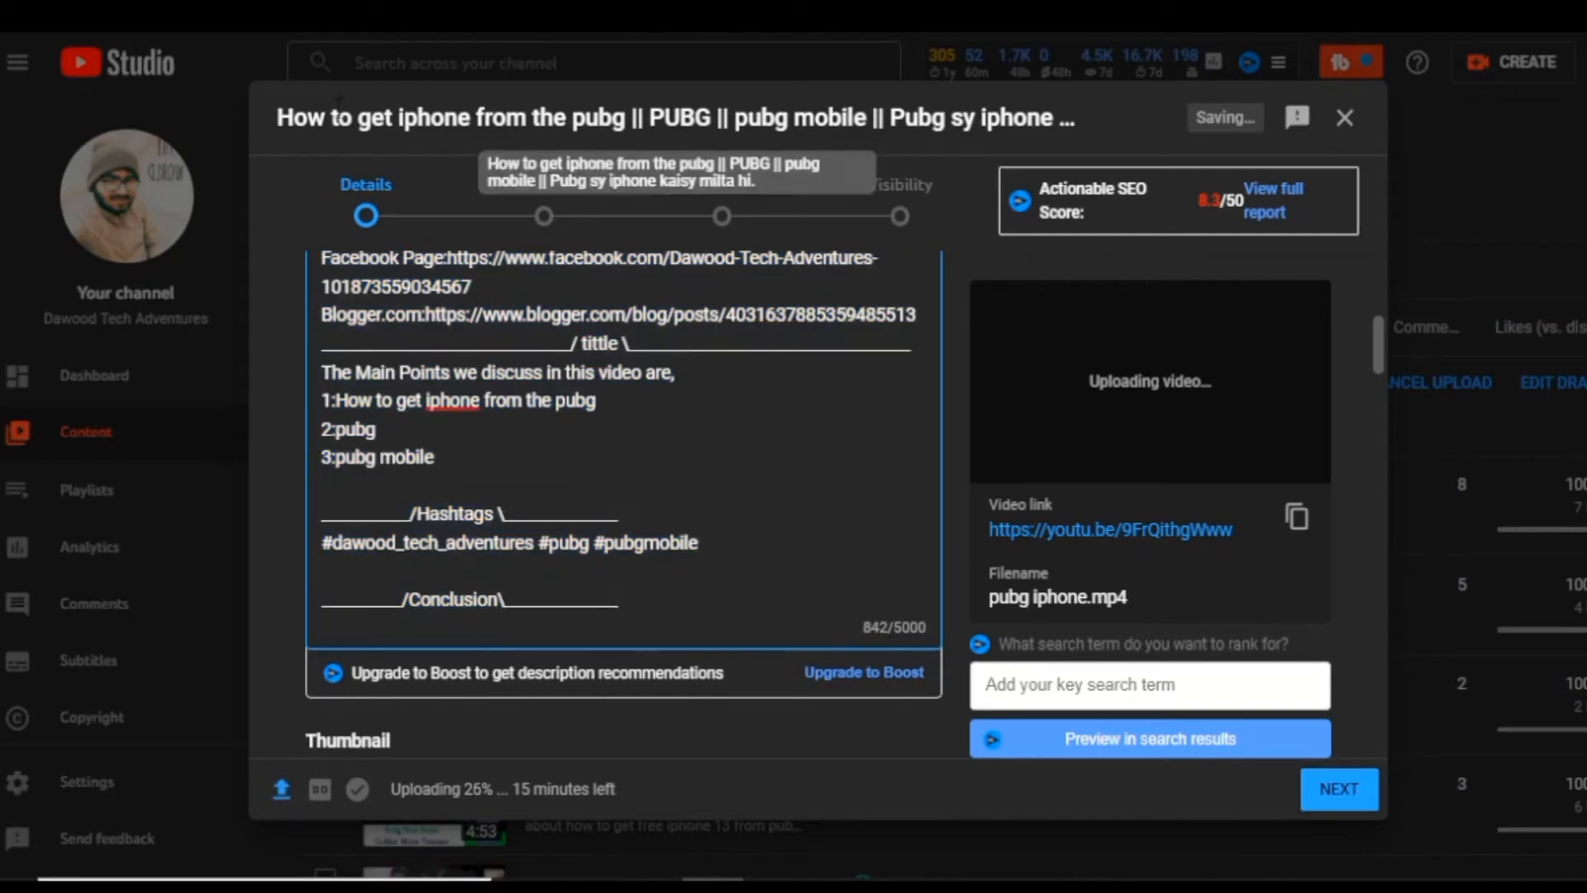
triple_click(355, 117)
right_click(354, 121)
left_click(374, 139)
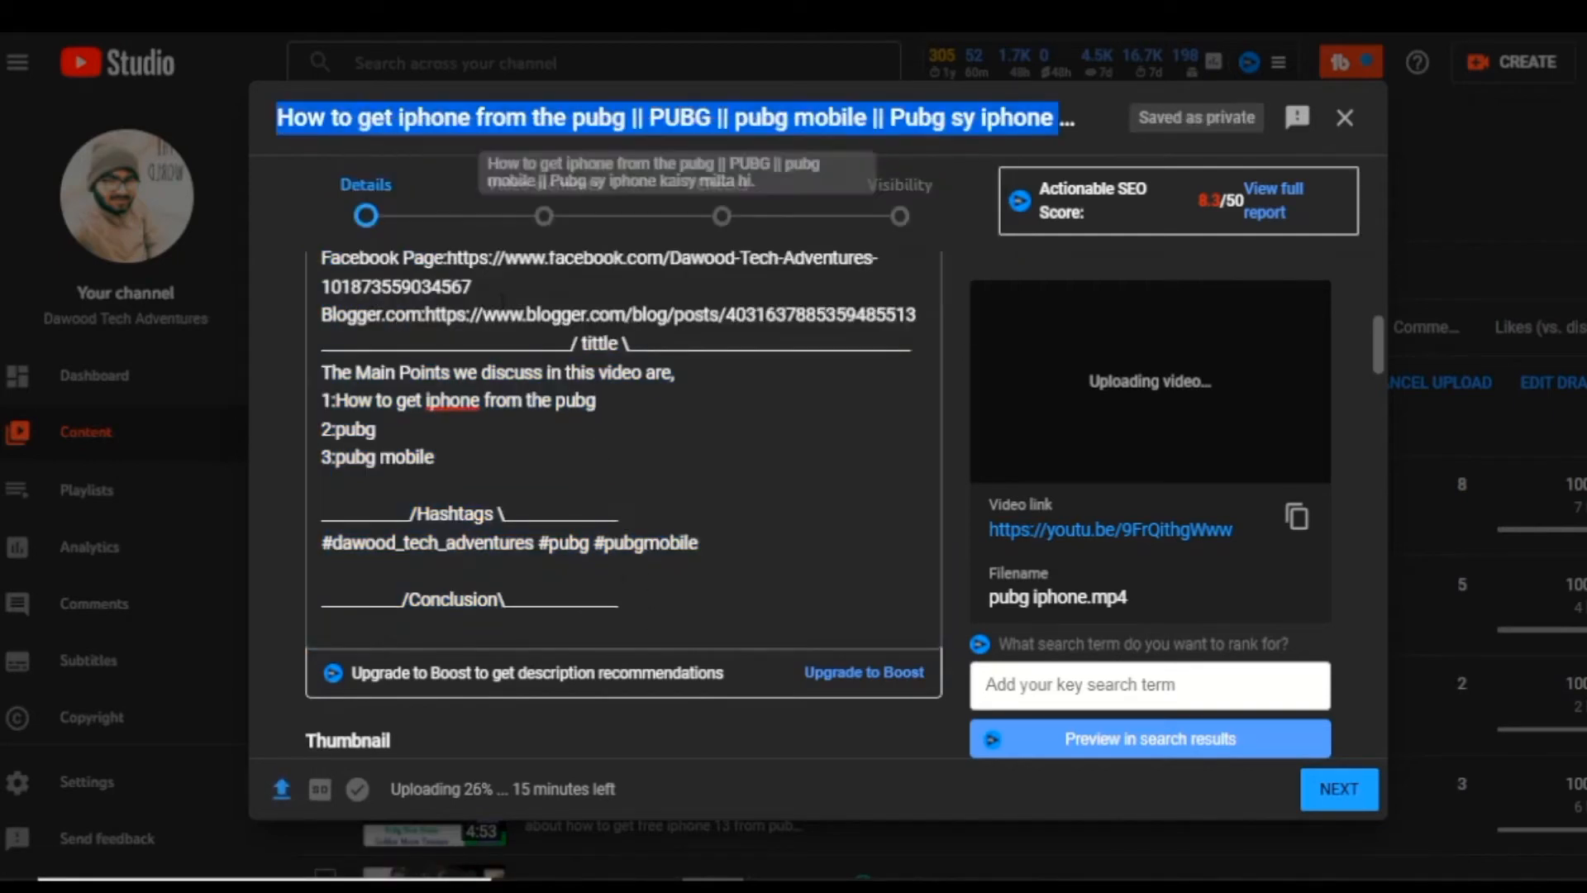
left_click(639, 610)
key("Return")
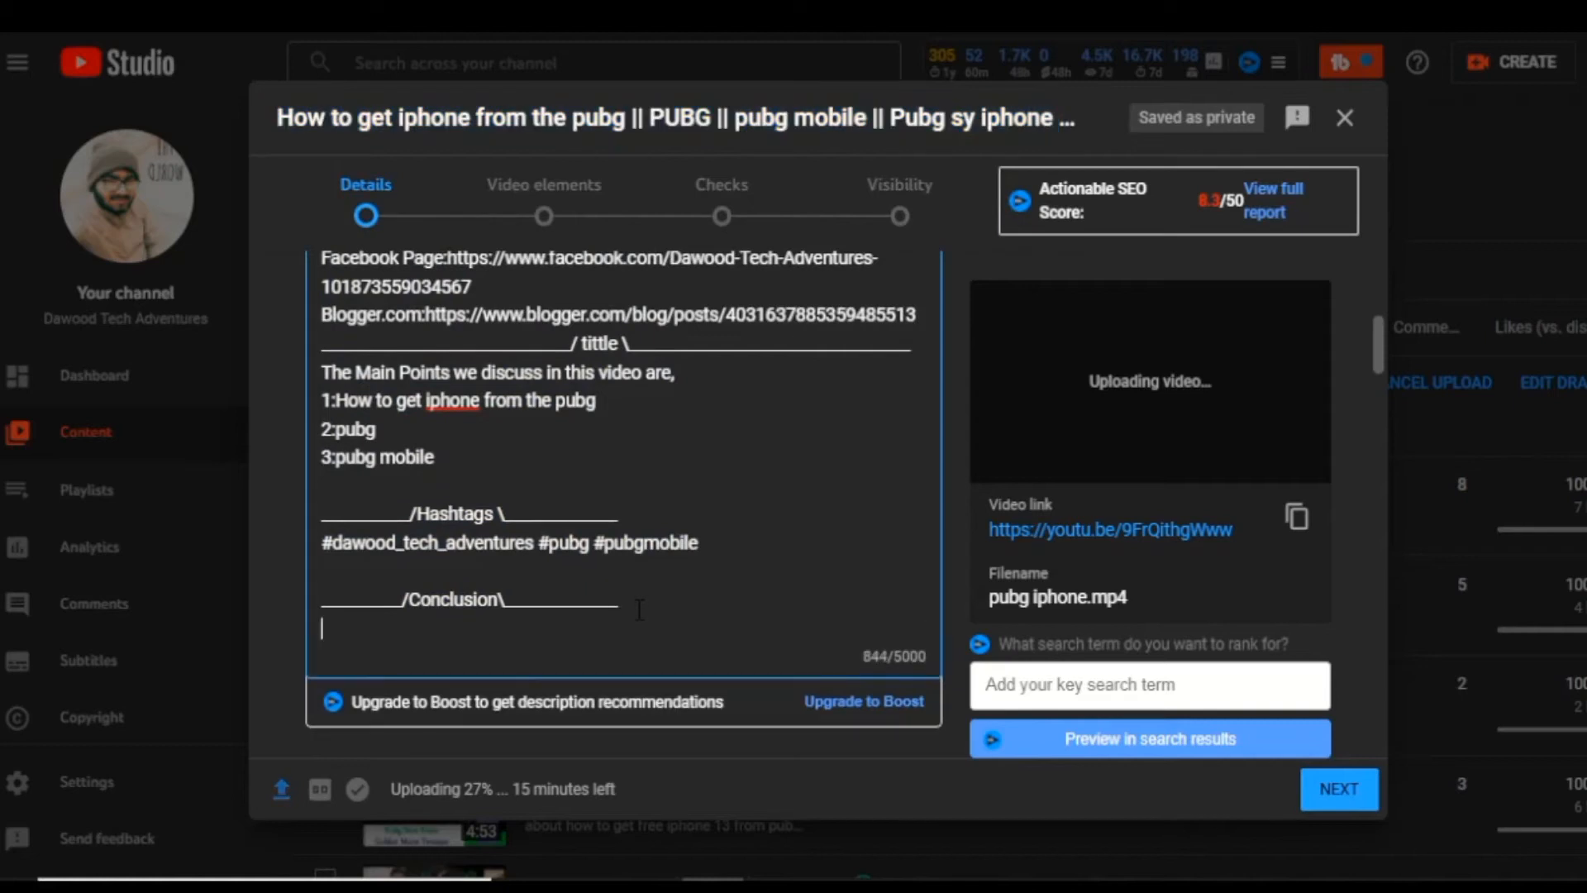
key("ctrl+v")
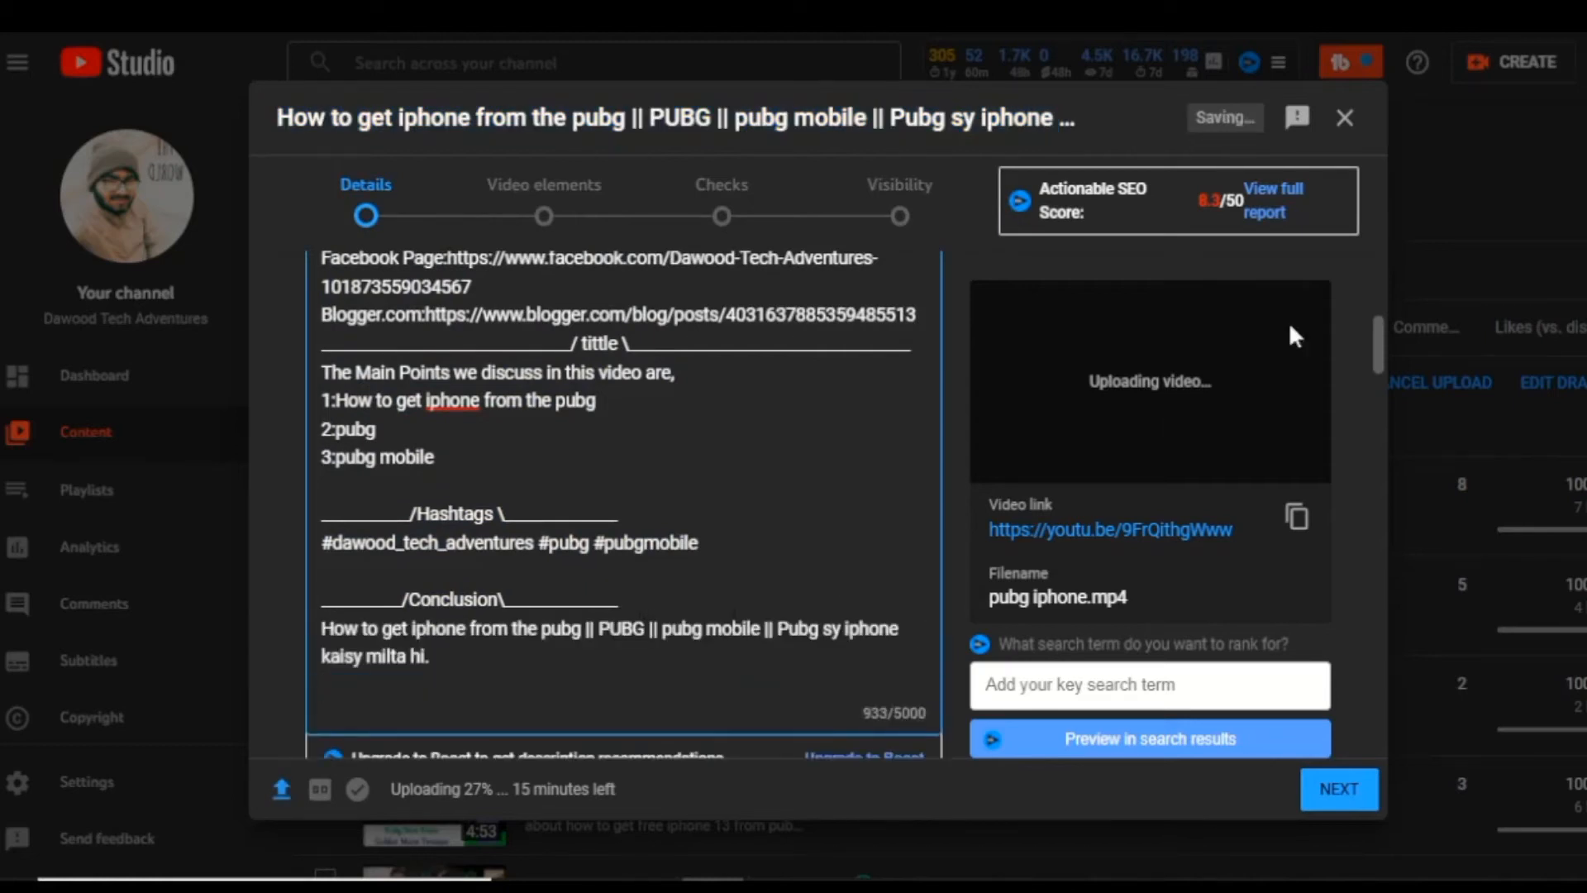
Copy the "pubg mobile" keyword from Keyword Planner and add it to the video's tags in YouTube Studio
scroll(950, 308, "down", 8)
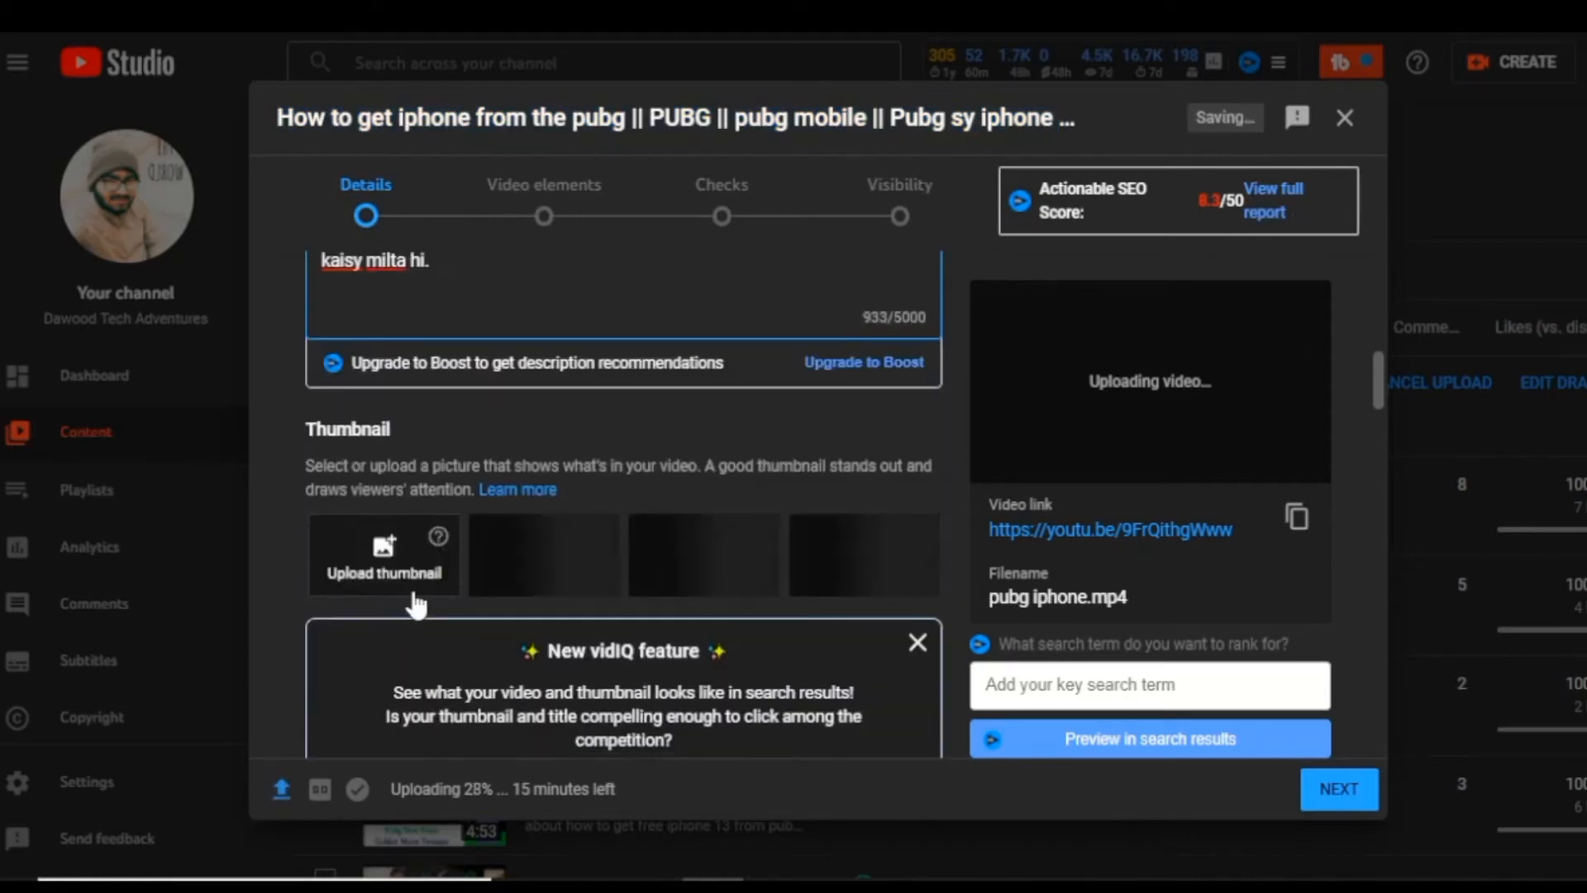
scroll(388, 503, "up", 5)
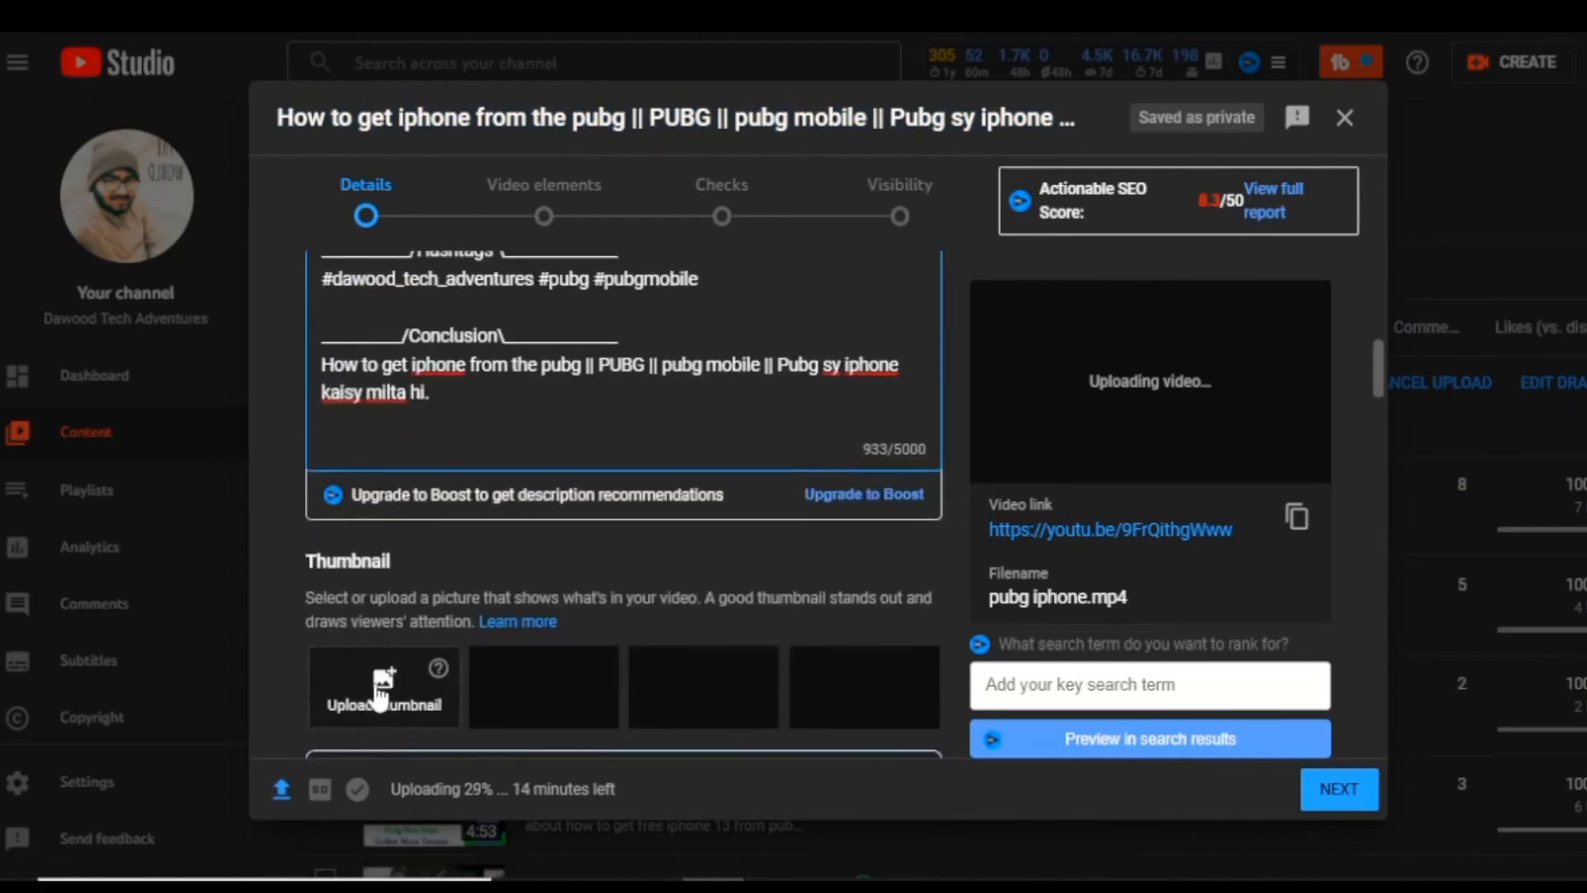
scroll(474, 645, "down", 2)
scroll(473, 646, "down", 5)
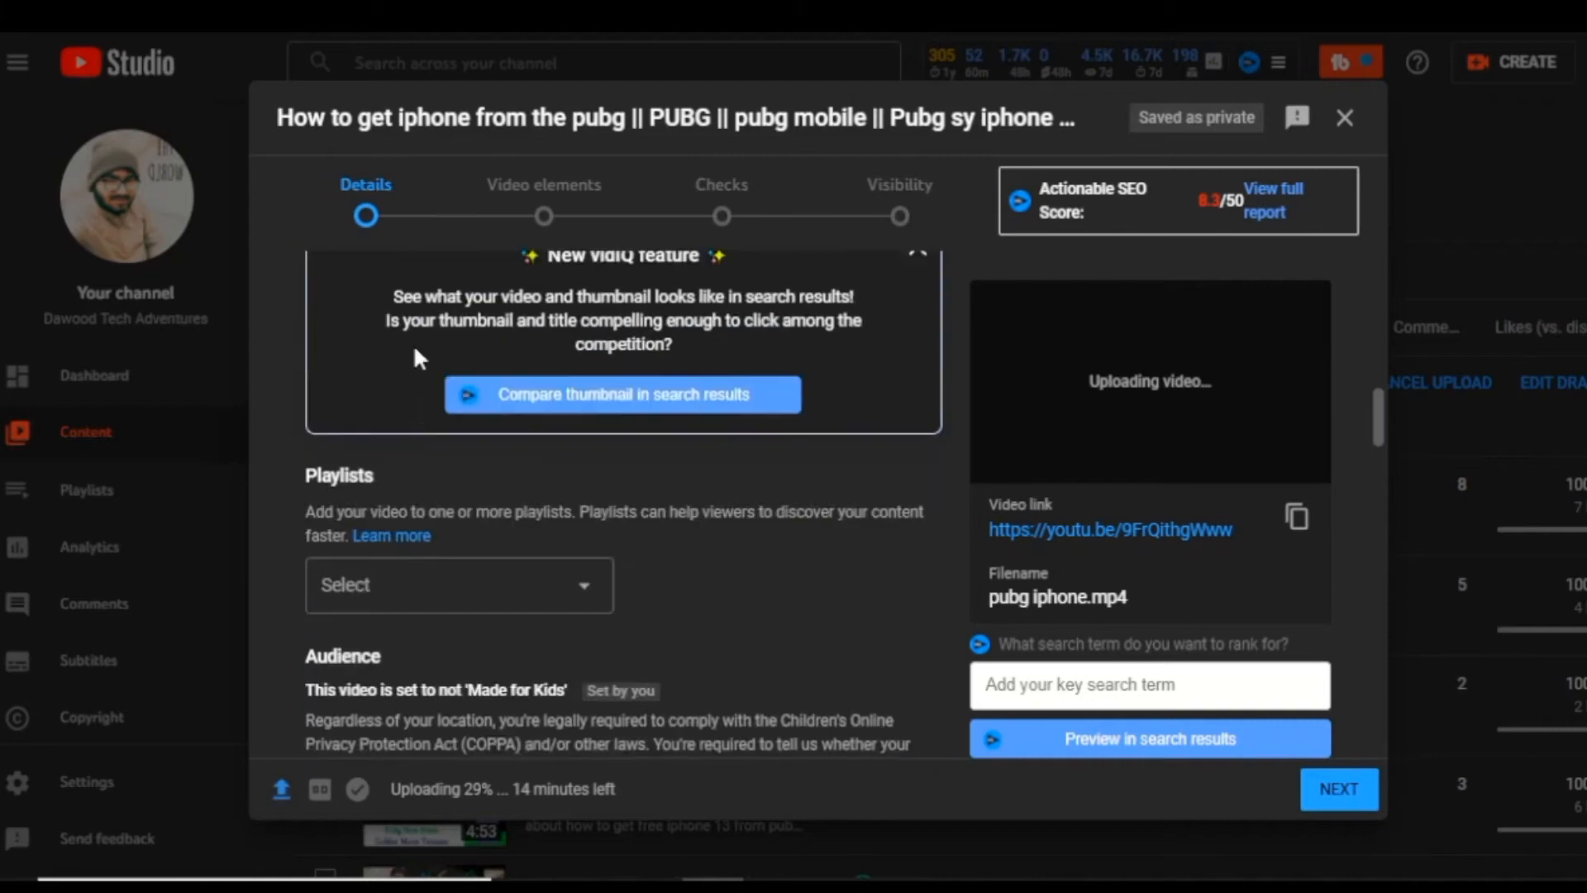
scroll(418, 584, "down", 2)
scroll(546, 467, "down", 10)
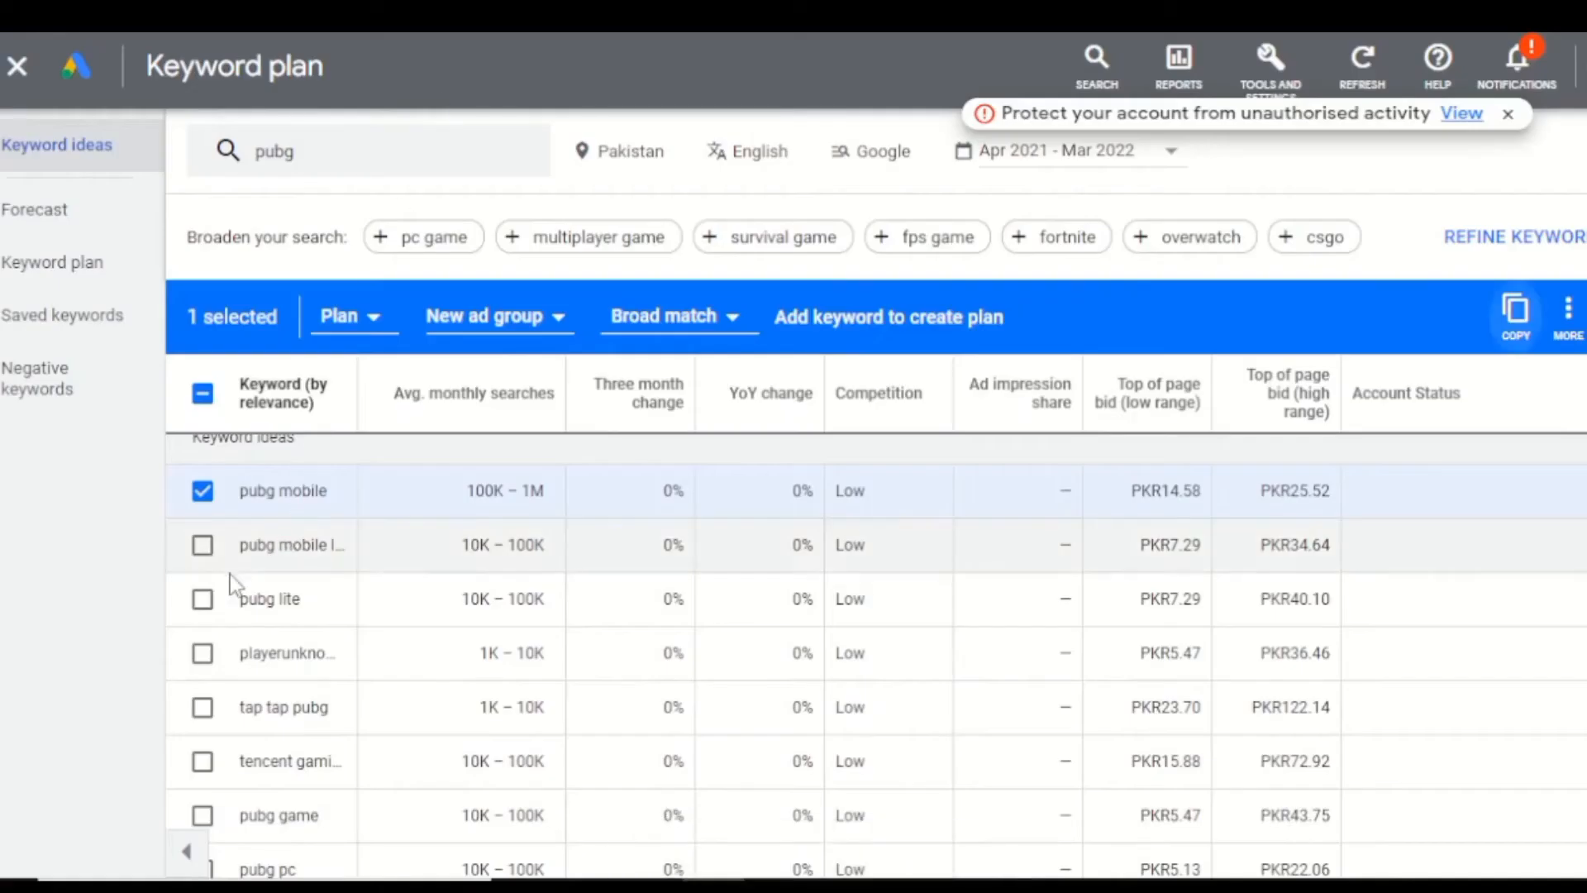
left_click(203, 544)
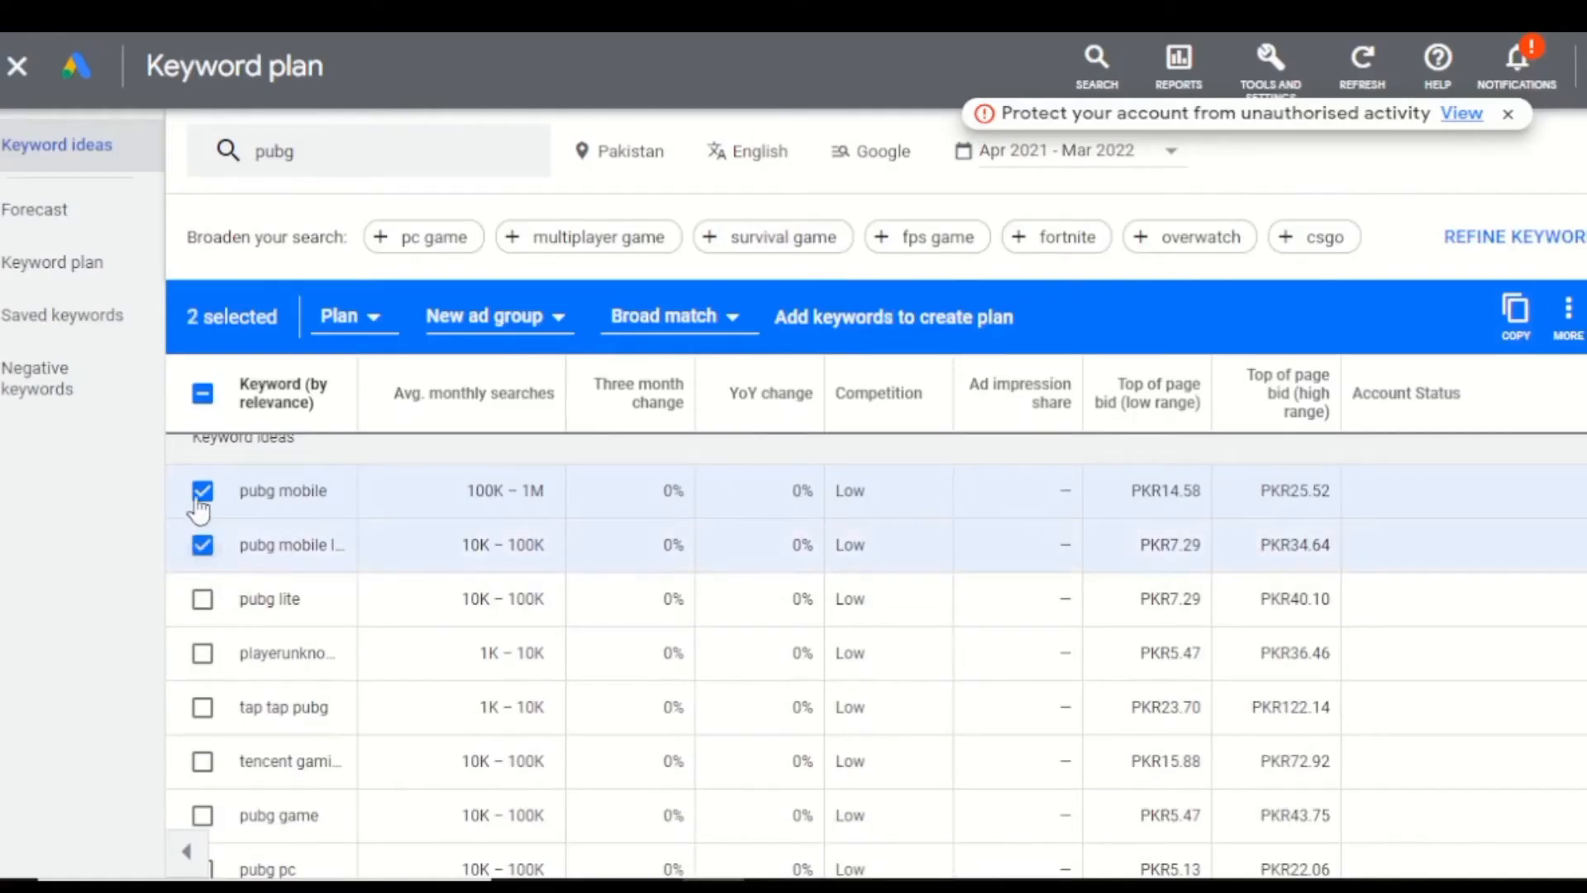
left_click(203, 491)
left_click(203, 491)
left_click(203, 545)
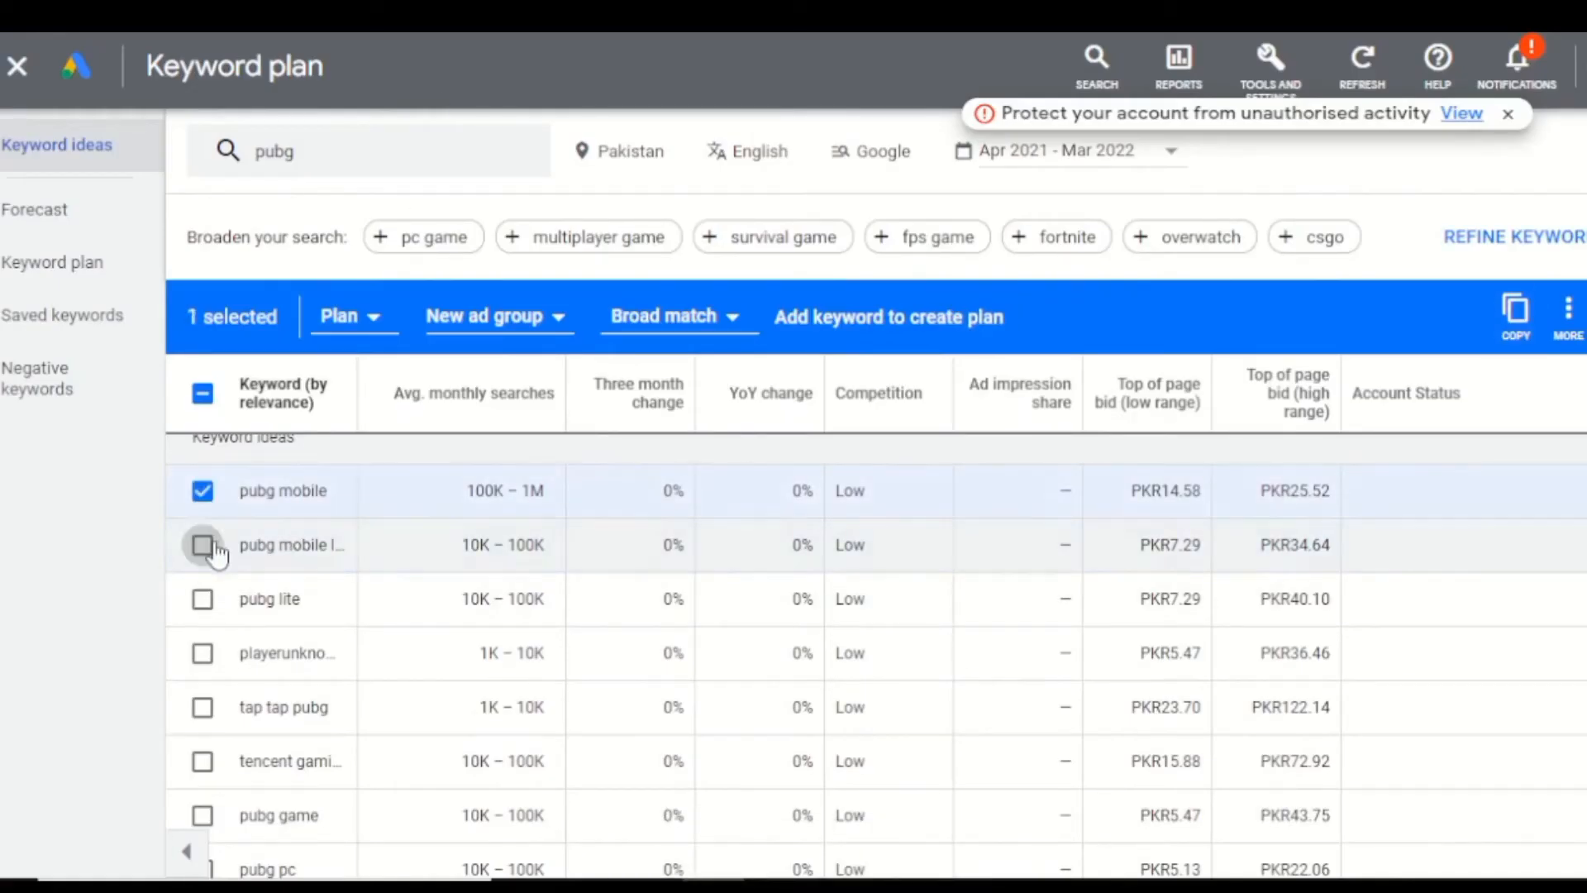
left_click(1516, 312)
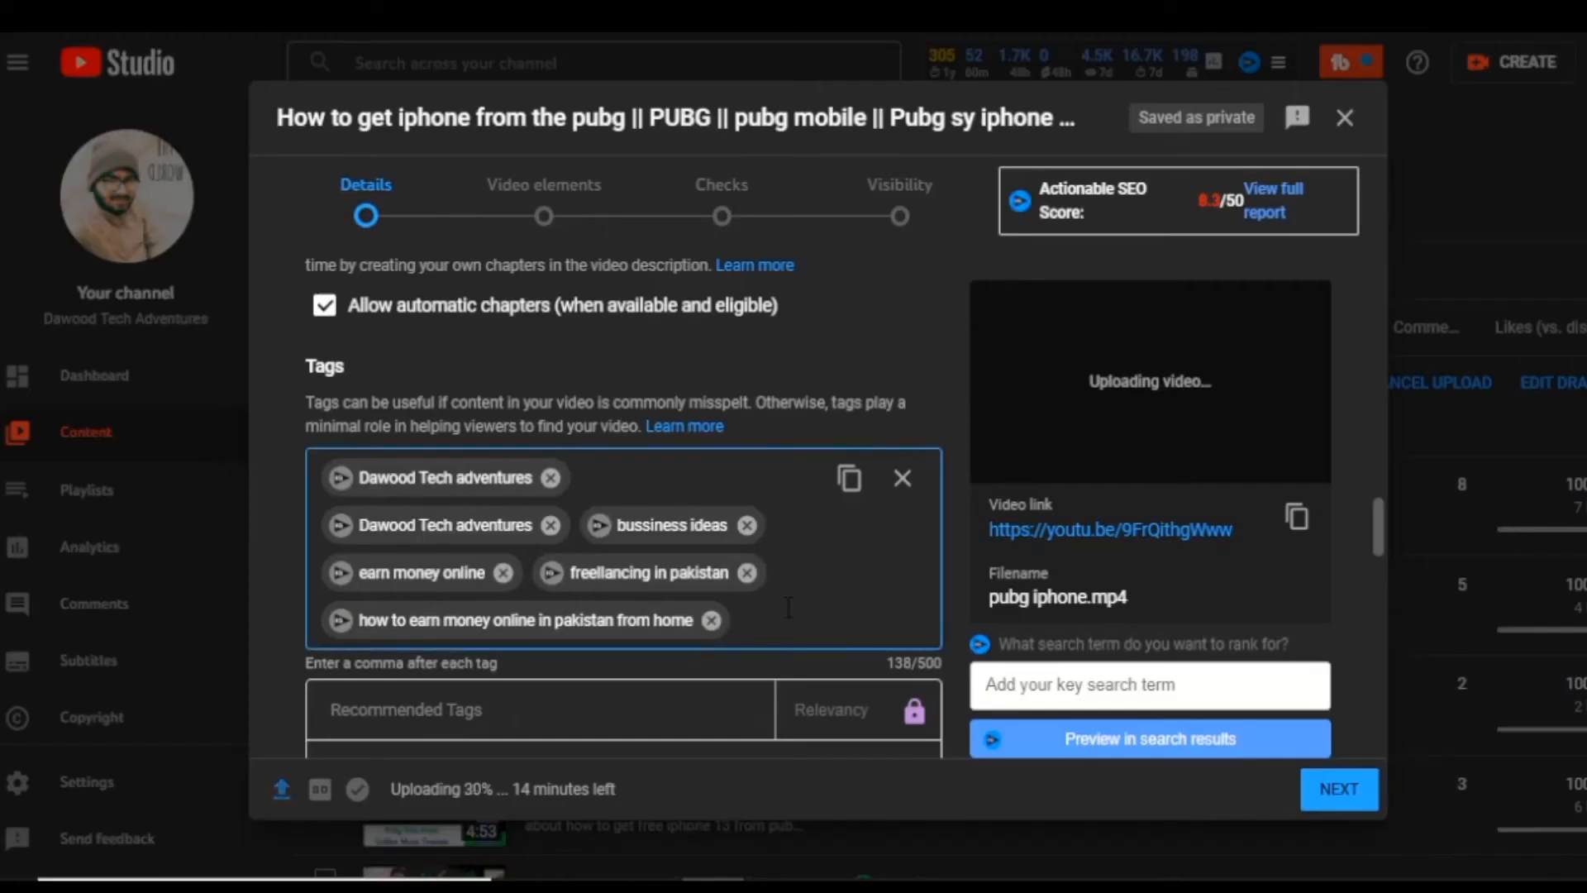
key("ctrl+v")
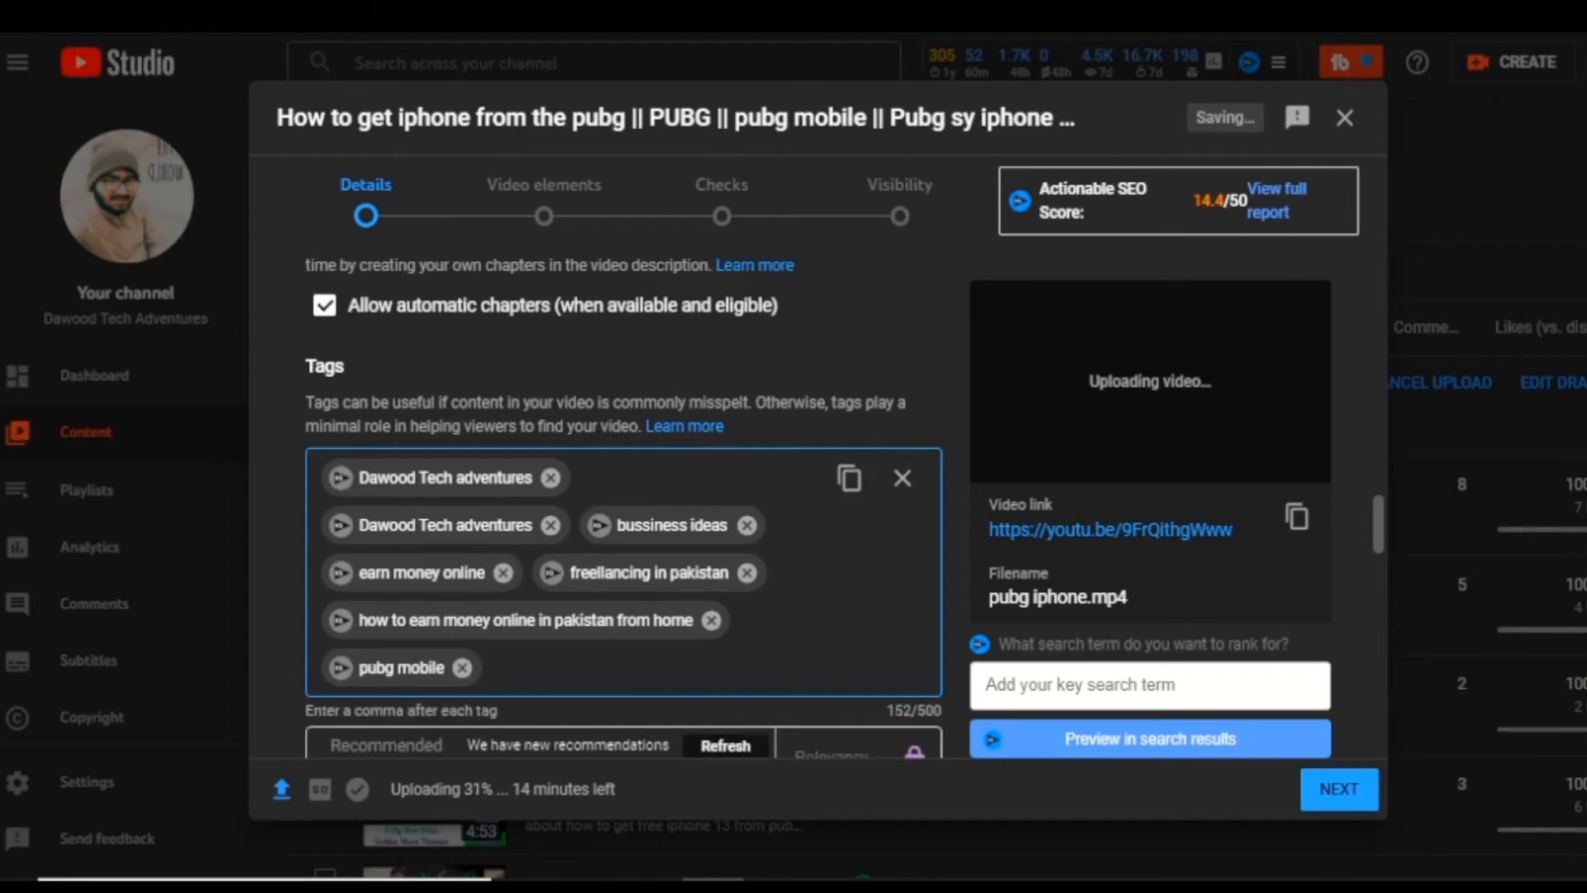
double_click(1224, 197)
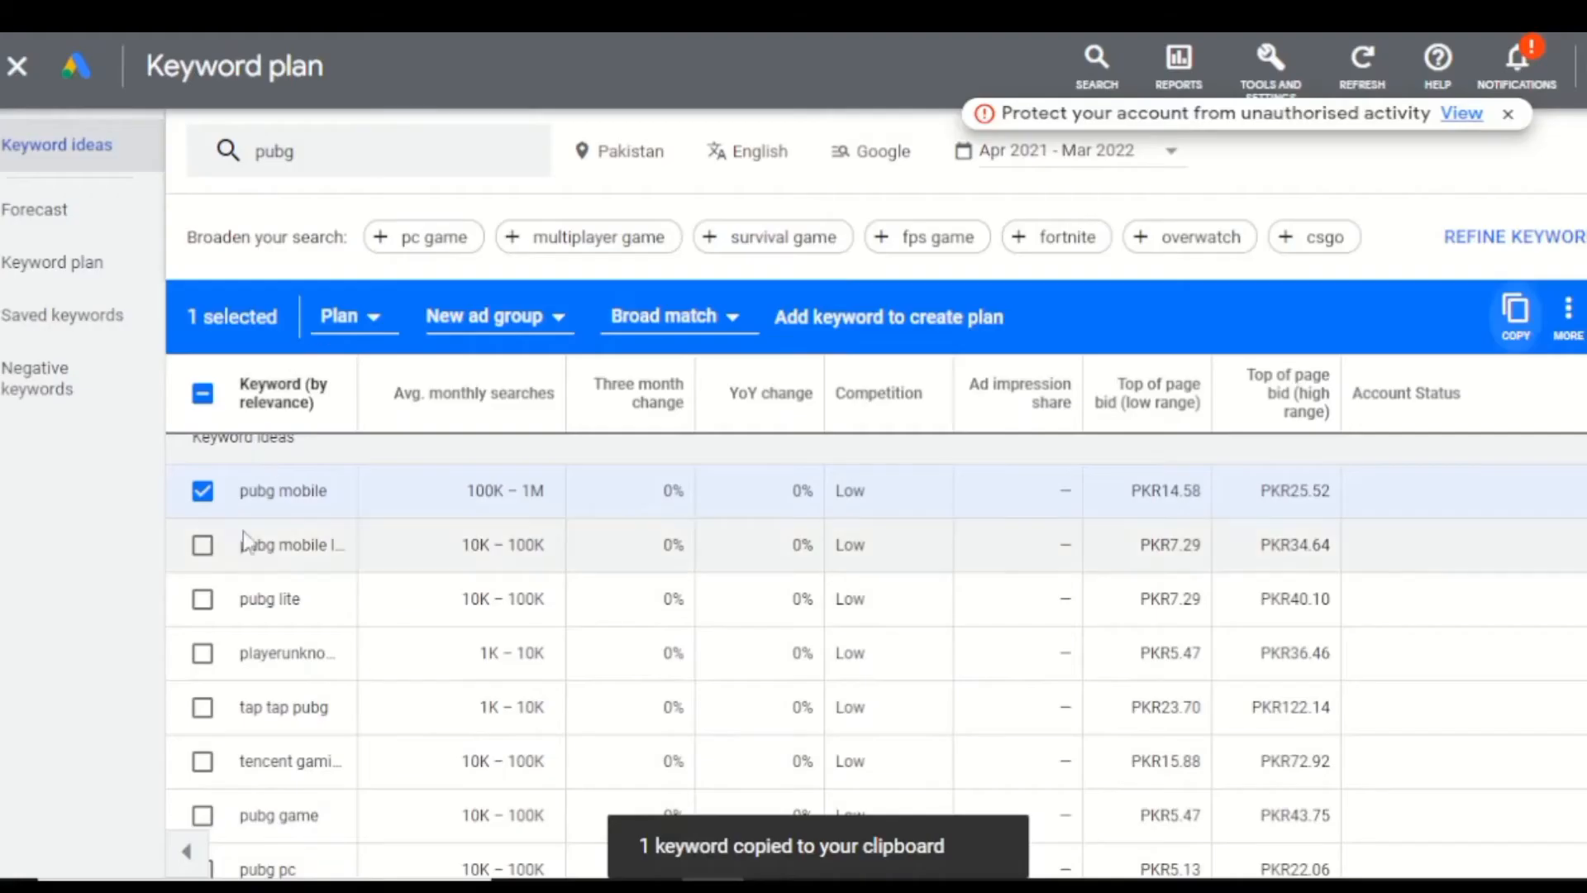
Copy only the "pubg mobile lite" keyword from Keyword Planner and add it to the video's tags in YouTube Studio
left_click(203, 546)
left_click(207, 494)
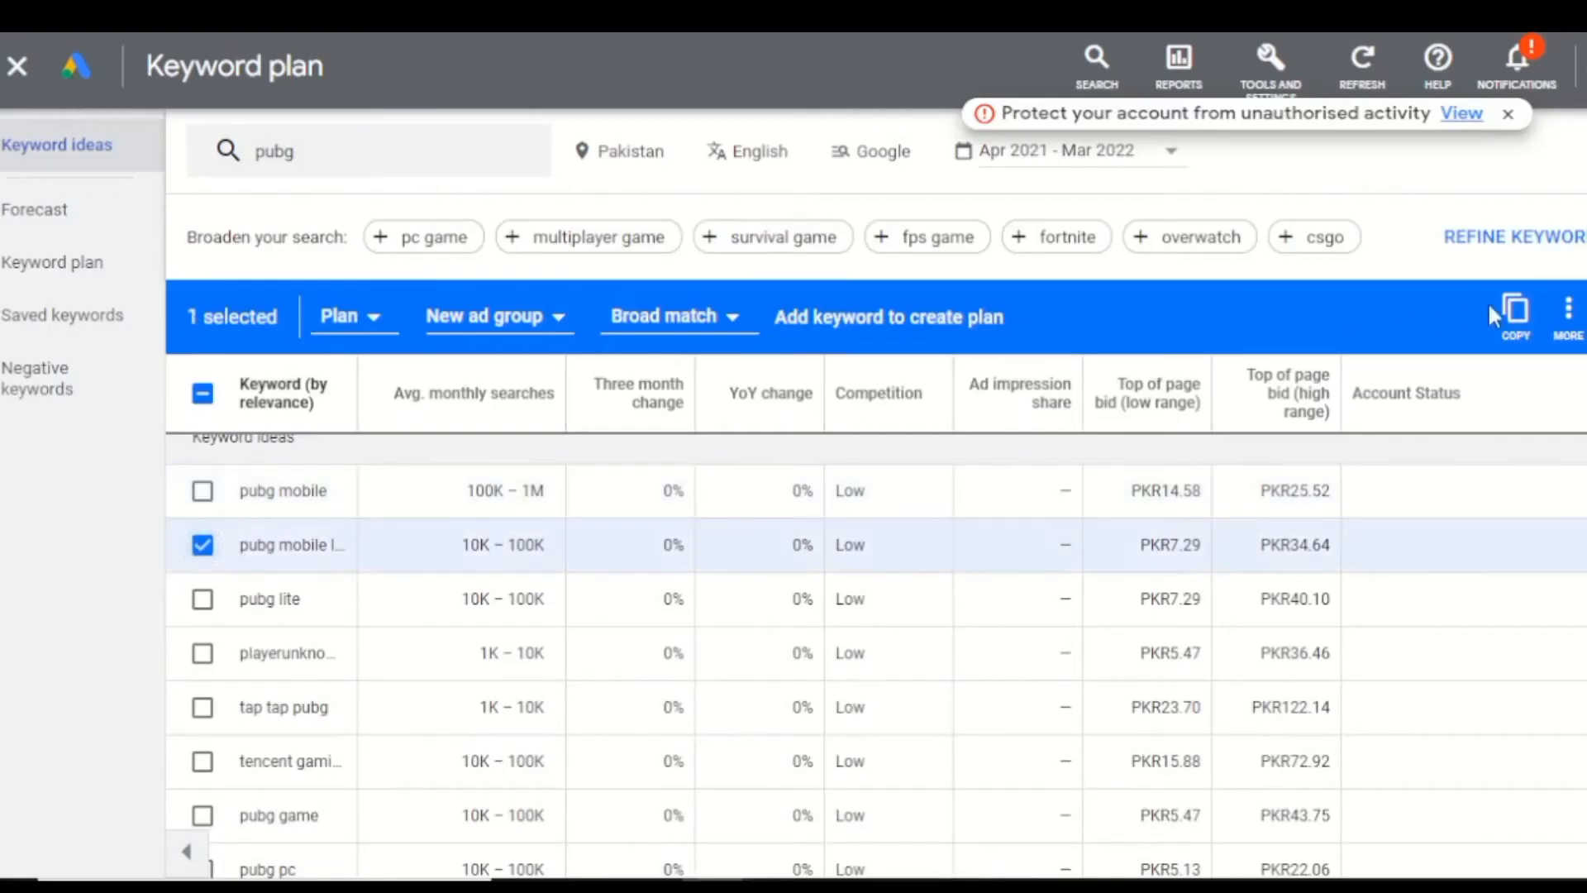
left_click(1516, 312)
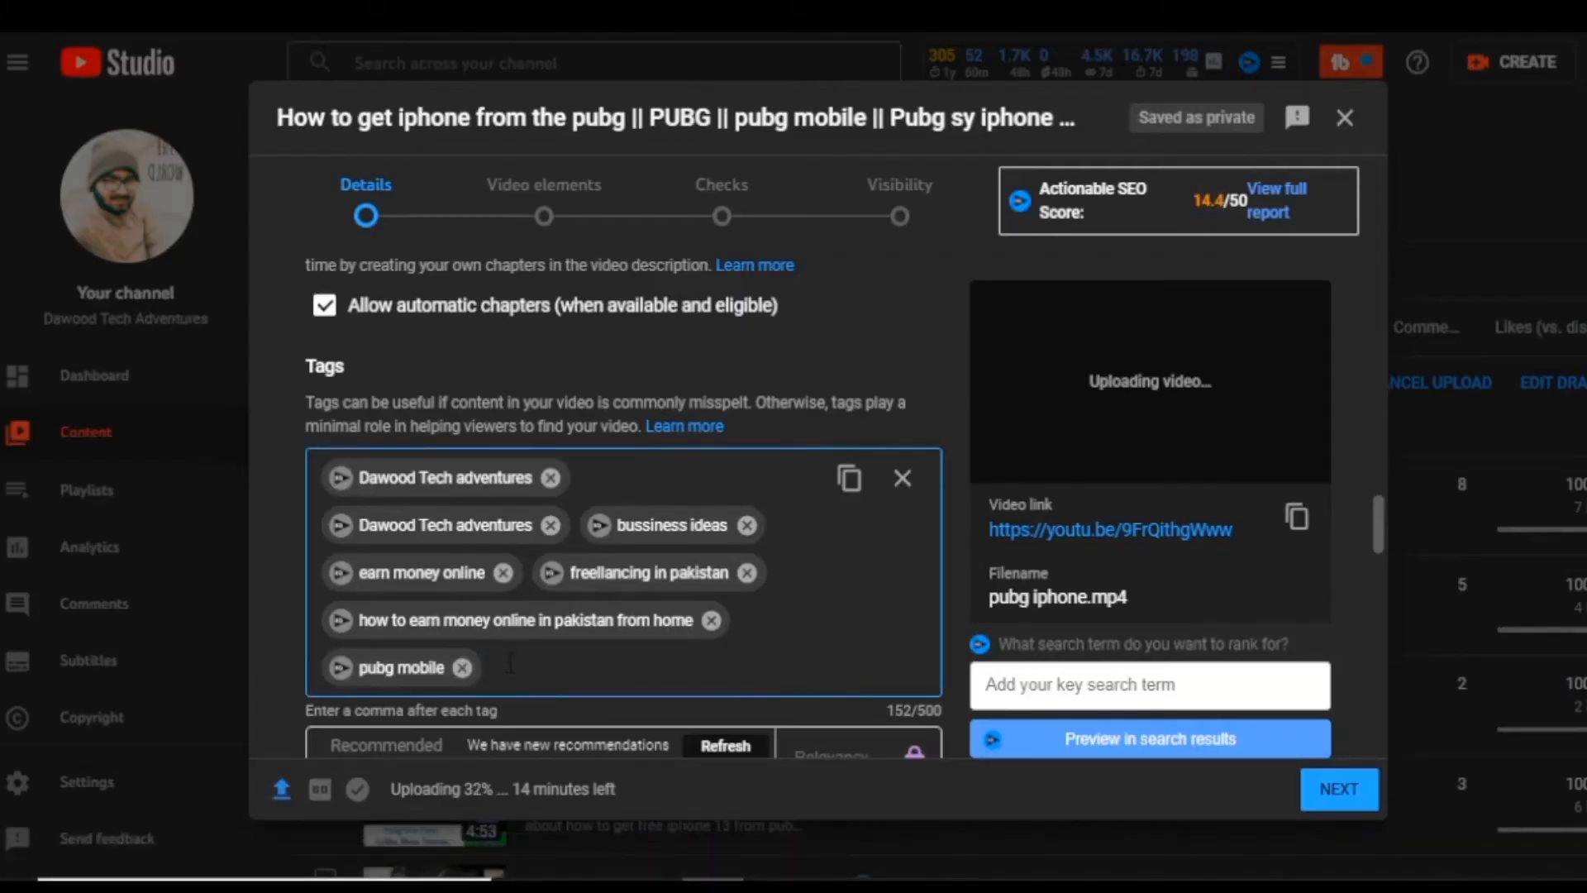
key("ctrl+v")
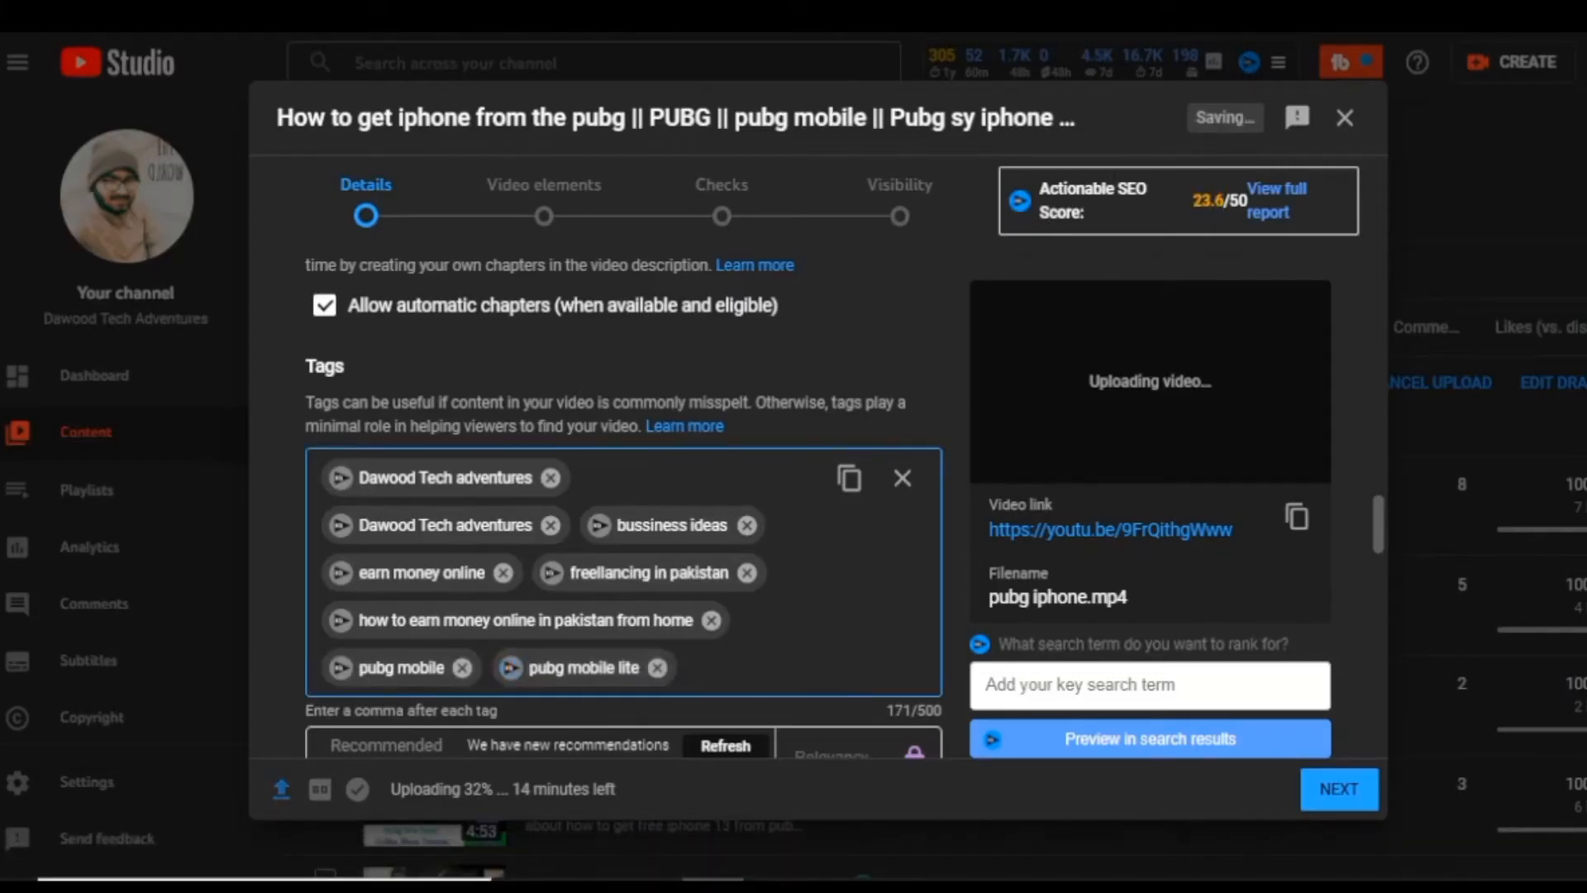
Copy only the provided keyword "pubg" from Keyword Planner and add it to the video's tags in YouTube Studio
key("ctrl+Tab")
scroll(358, 506, "up", 2)
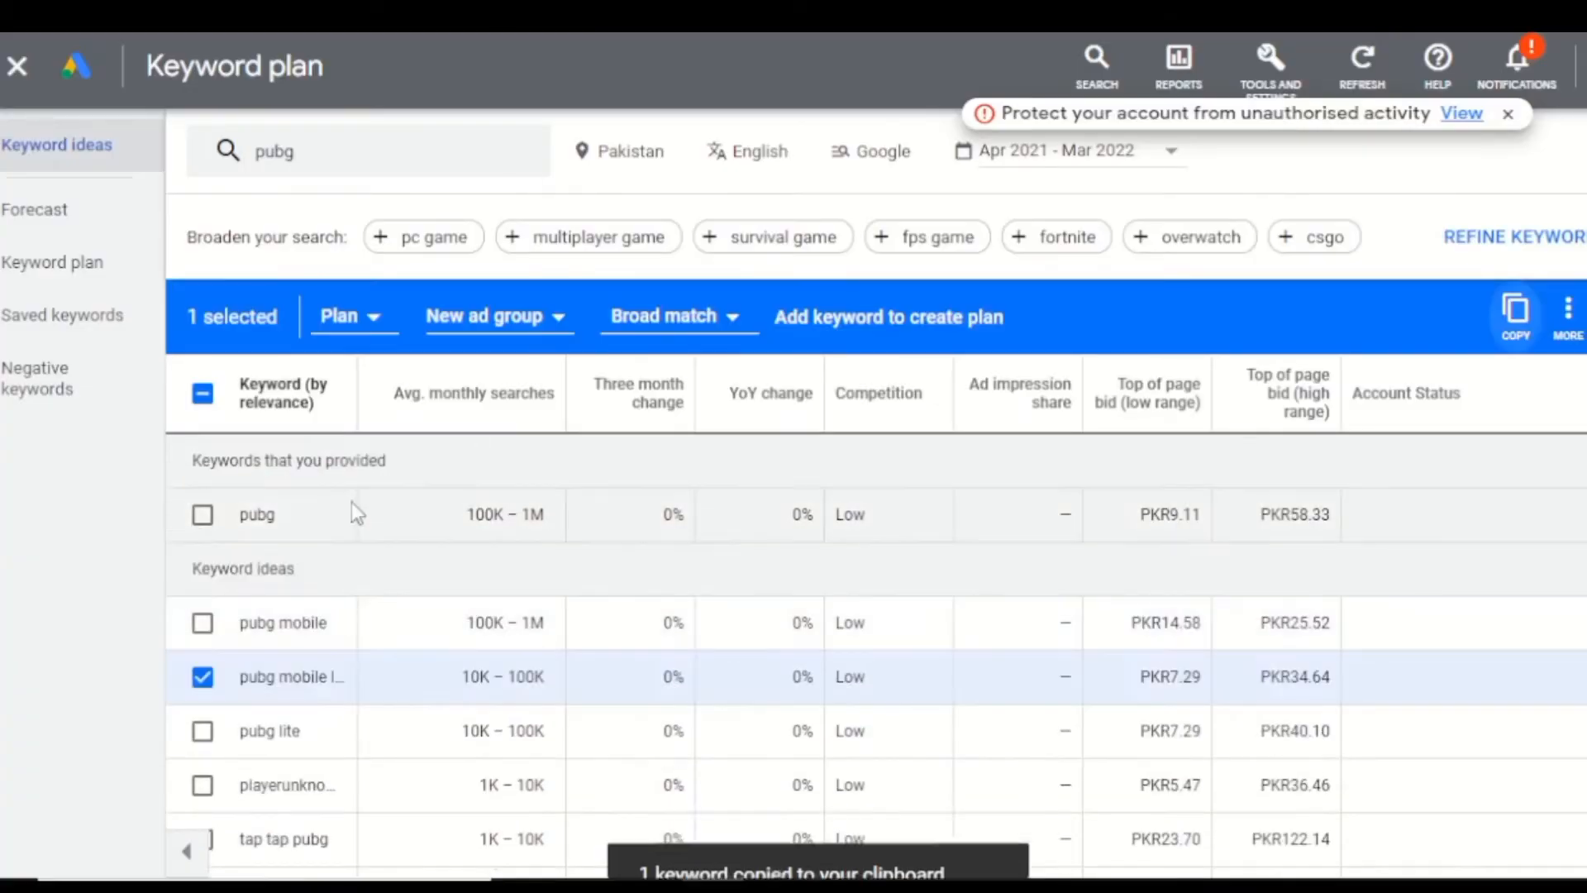
left_click(202, 515)
left_click(202, 677)
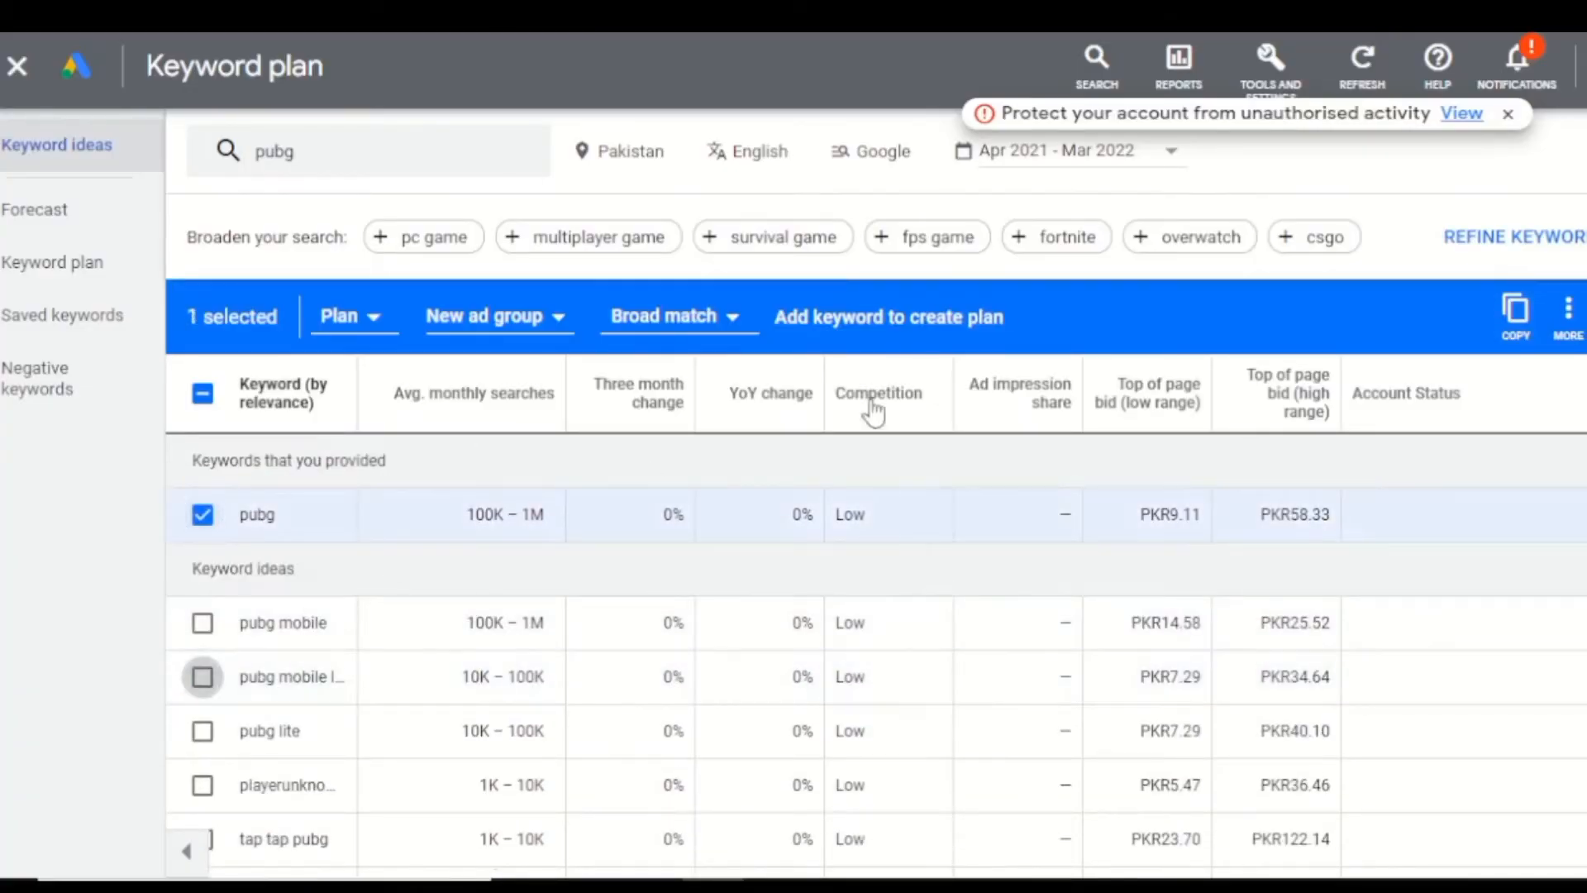
left_click(1528, 331)
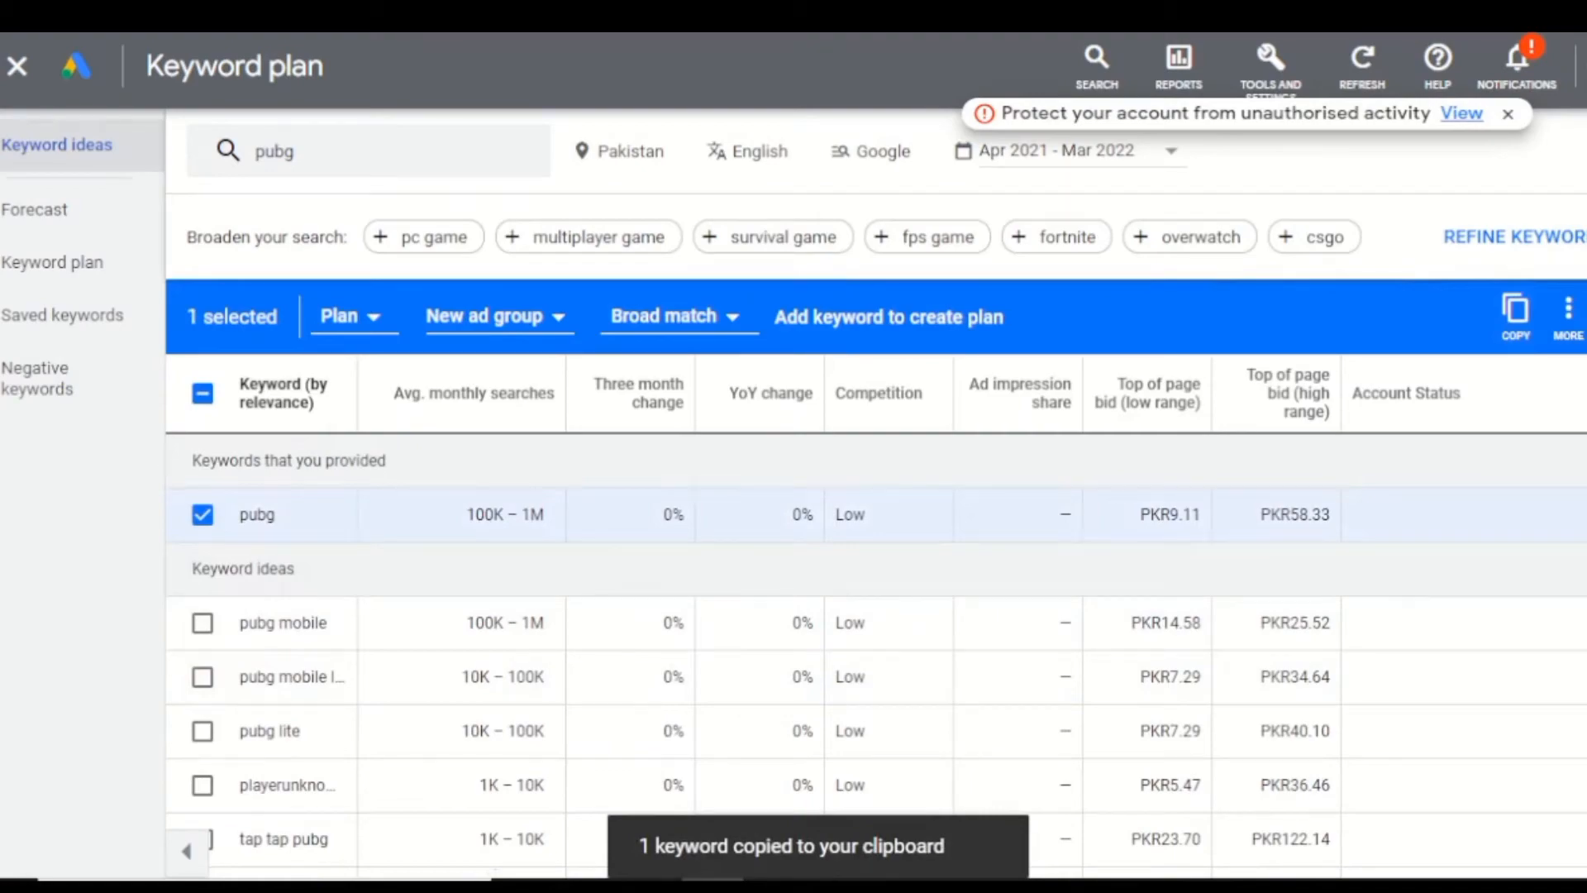
key("ctrl+Tab")
scroll(821, 592, "down", 3)
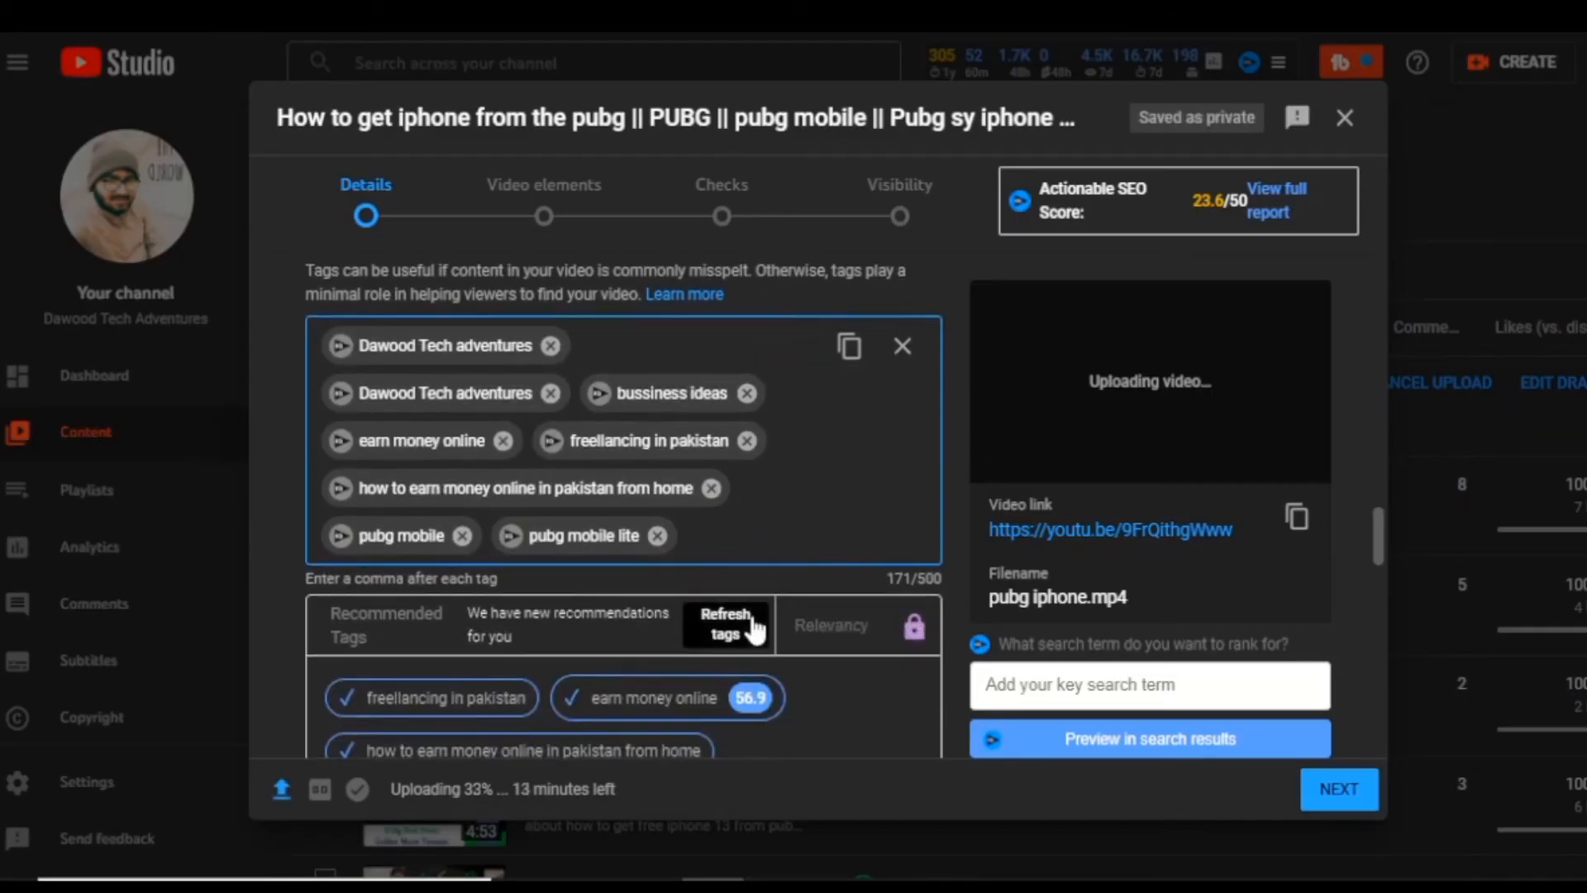
key("ctrl+v")
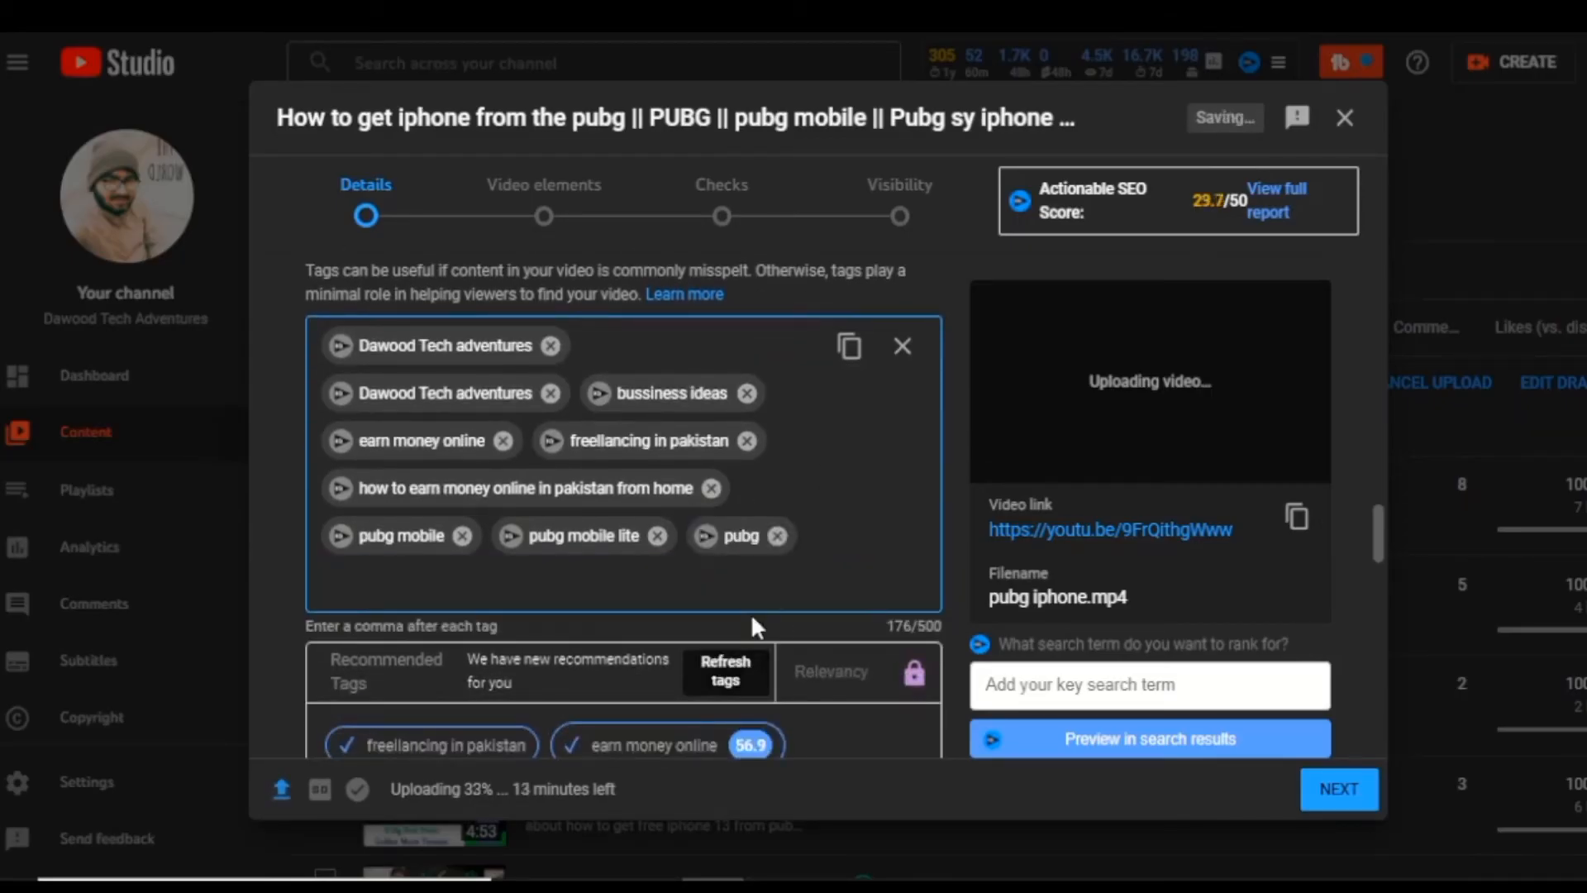
Copy only the "pubg game" keyword from Keyword Planner and add it to the video's tags in YouTube Studio
key("ctrl+Tab")
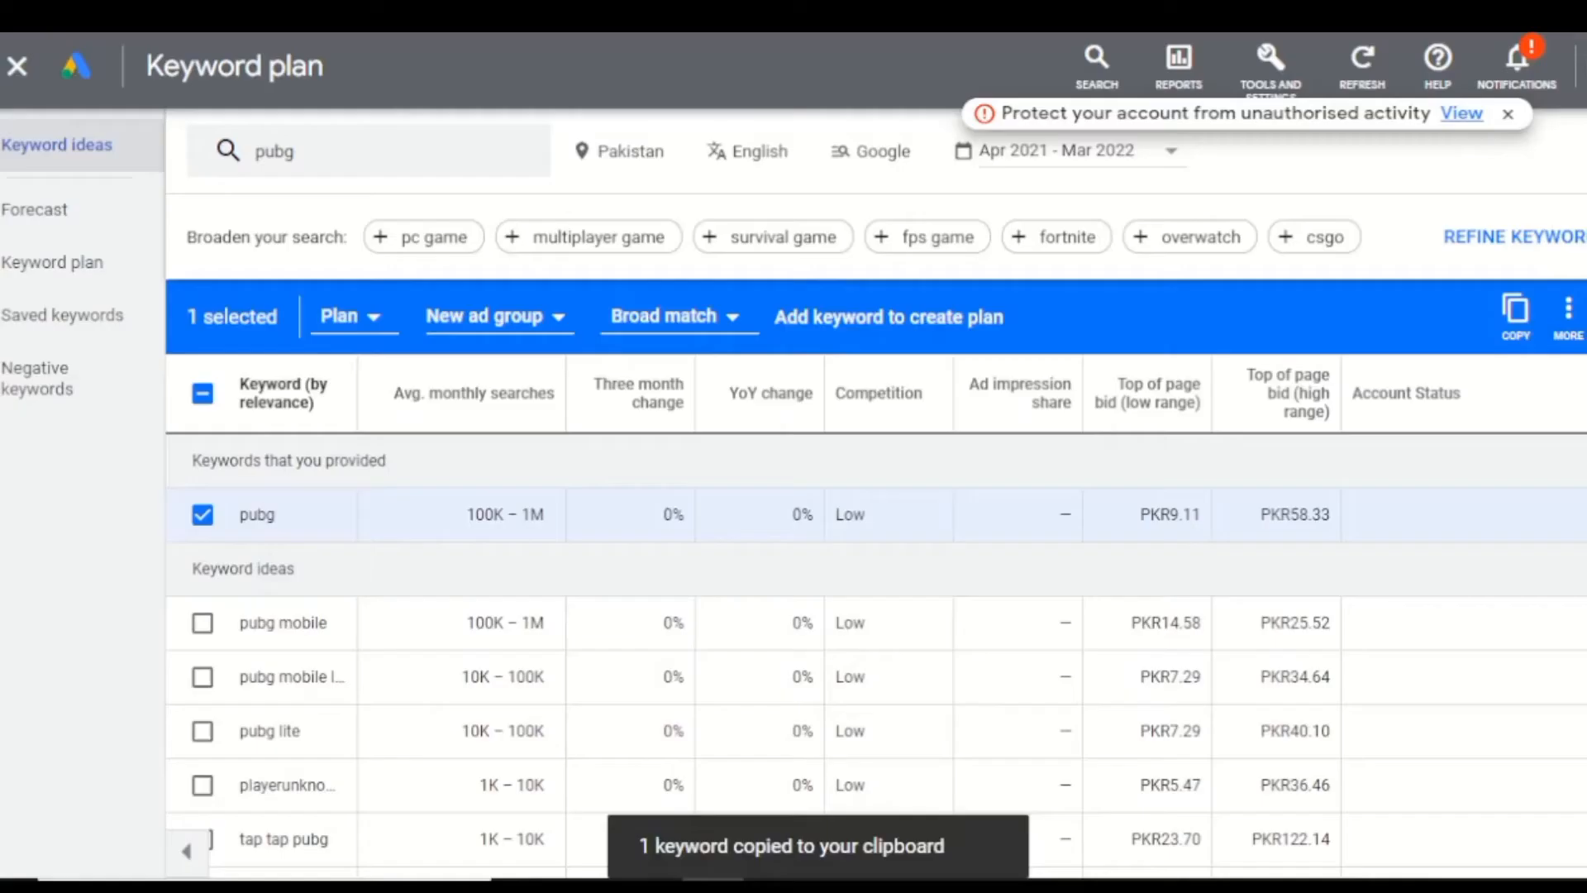
scroll(549, 447, "down", 3)
scroll(500, 742, "up", 3)
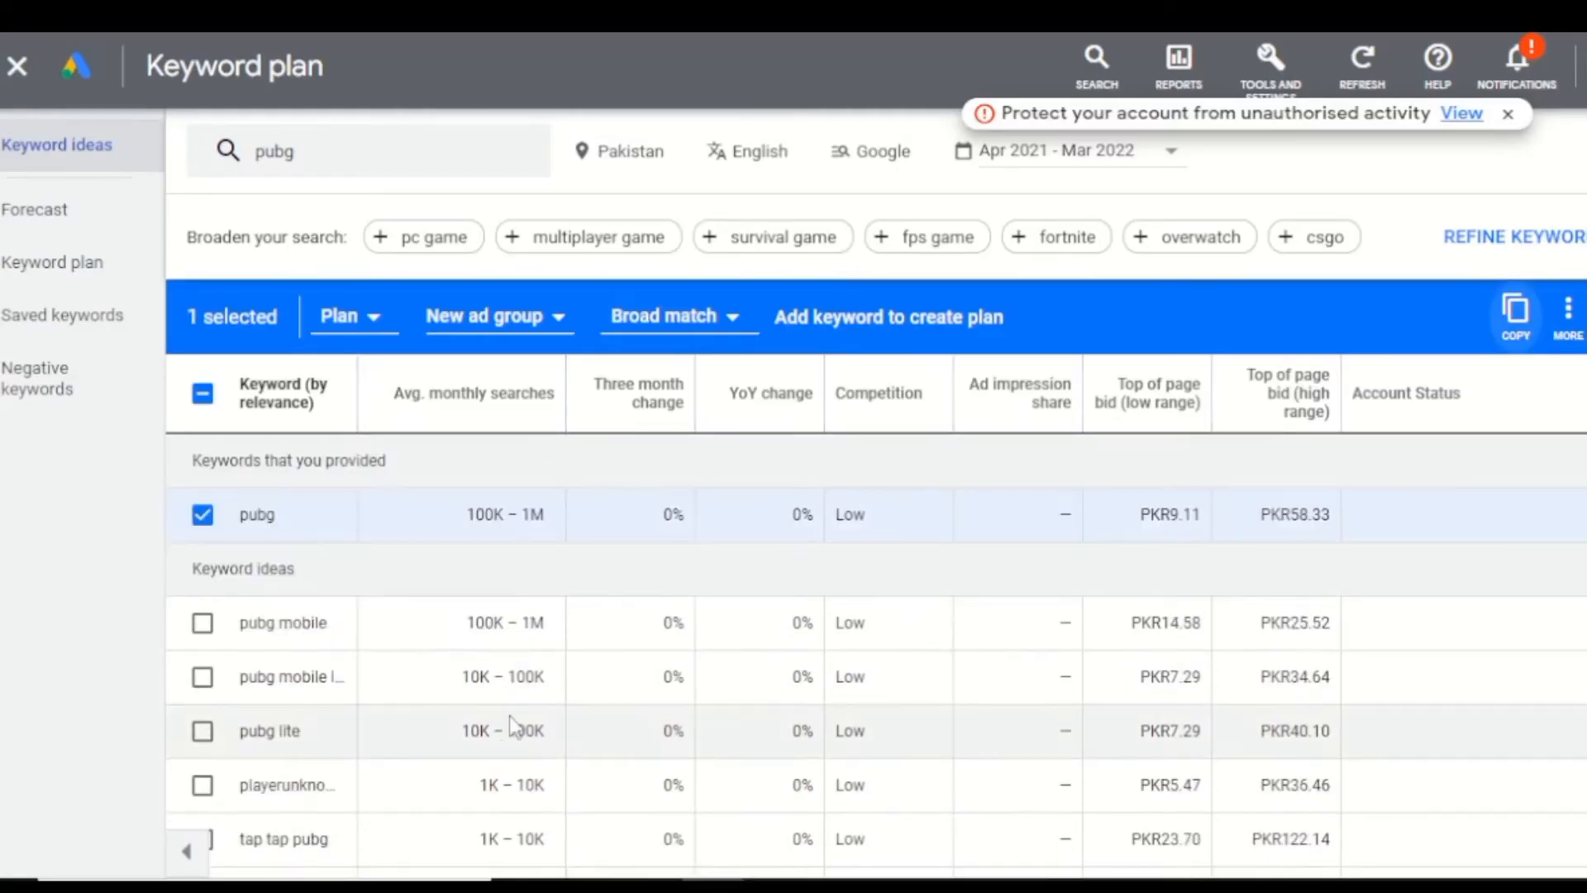
scroll(516, 752, "down", 3)
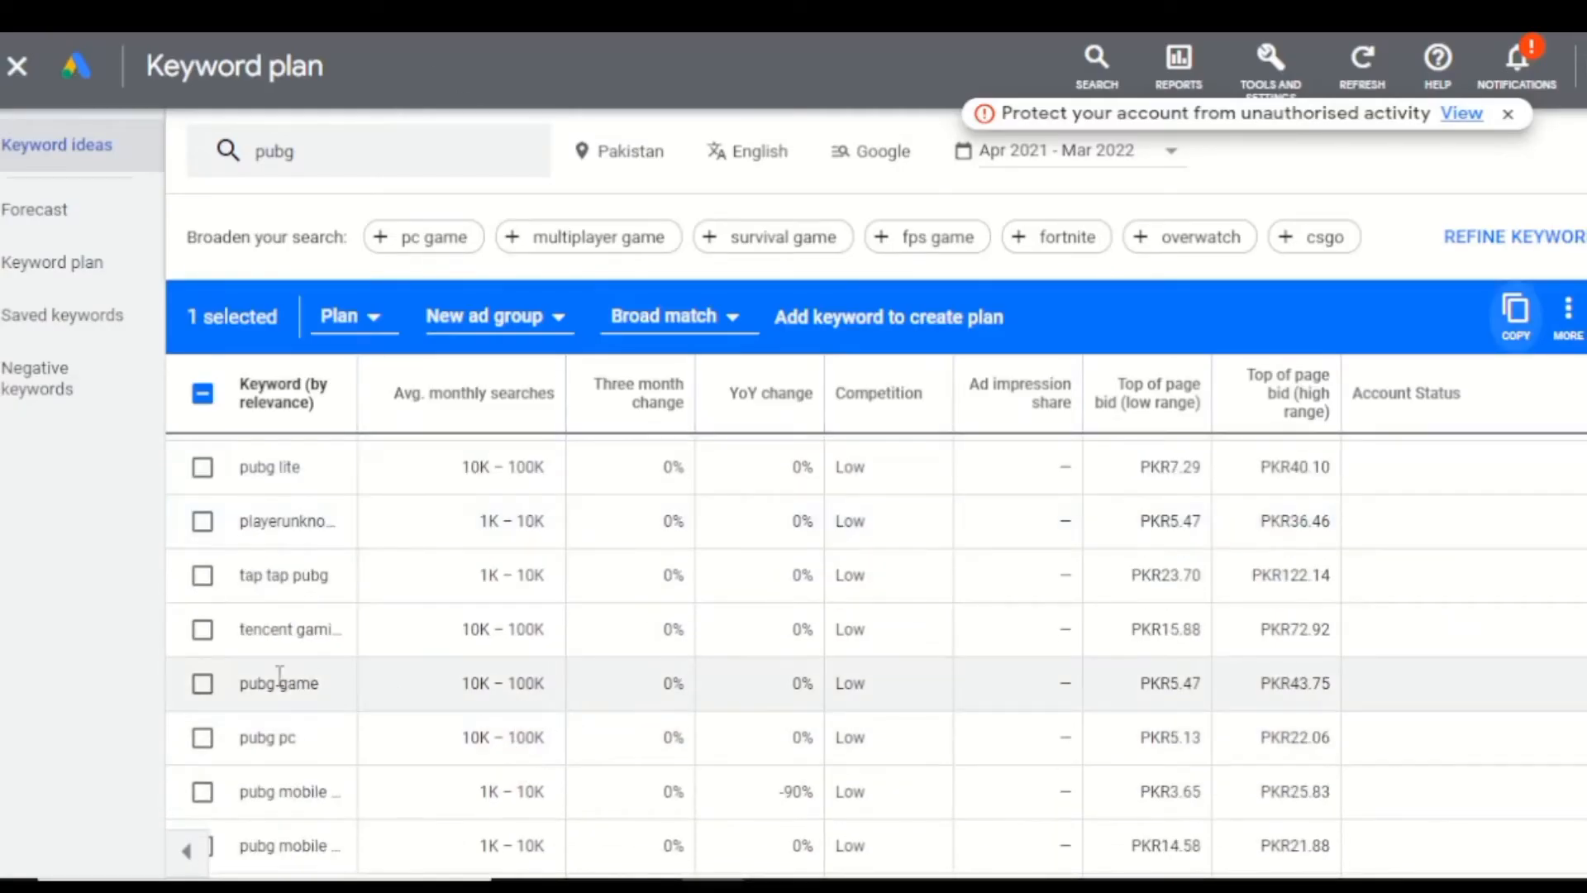
left_click(202, 683)
scroll(215, 674, "up", 3)
left_click(203, 515)
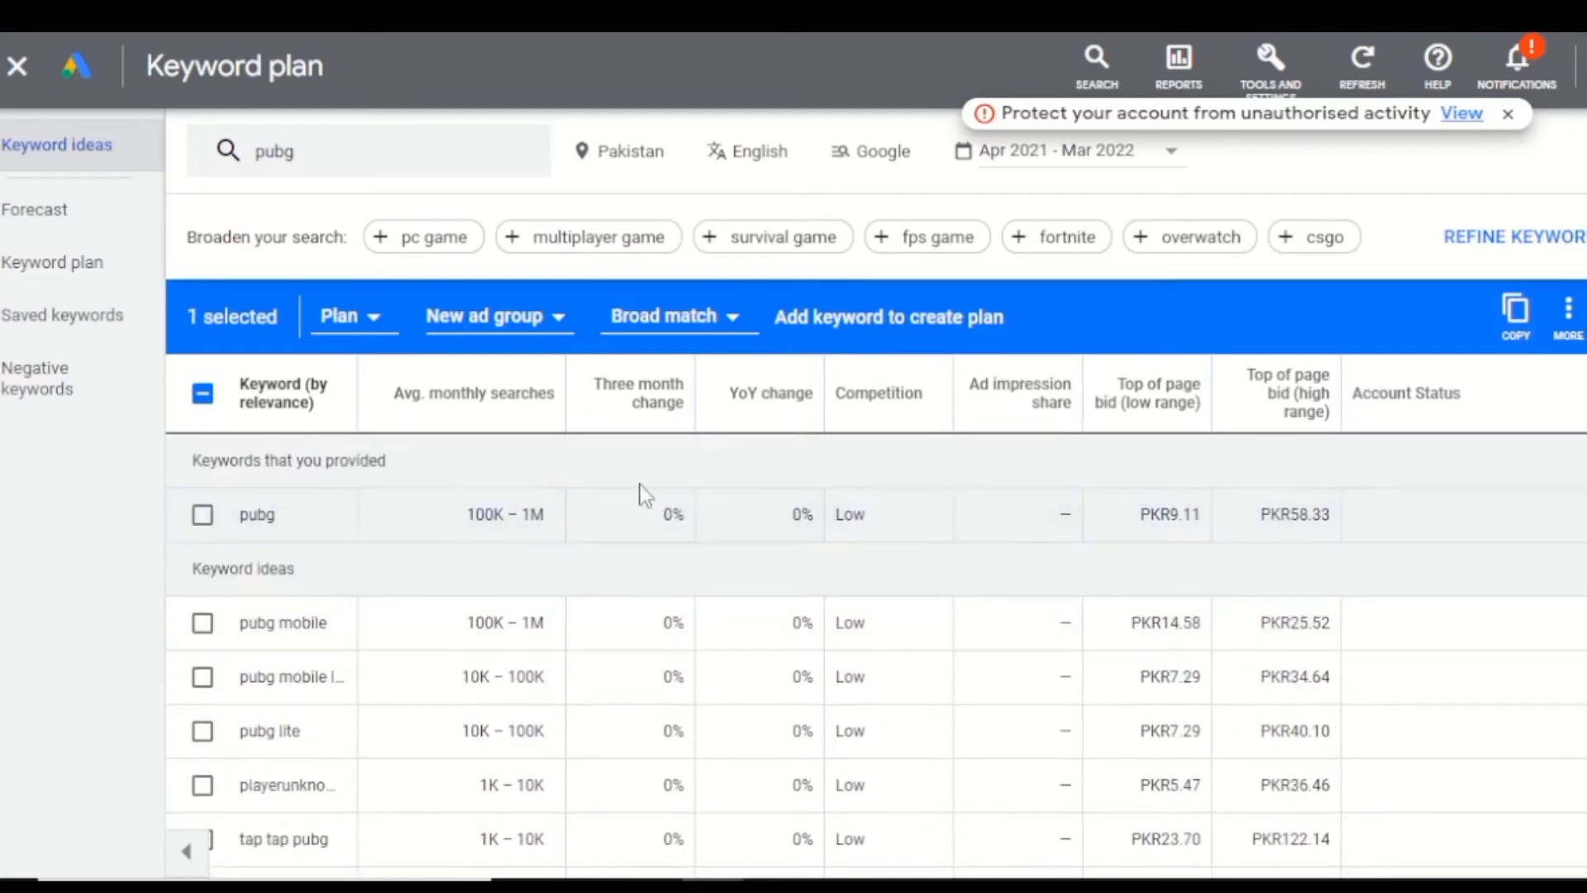
left_click(1515, 312)
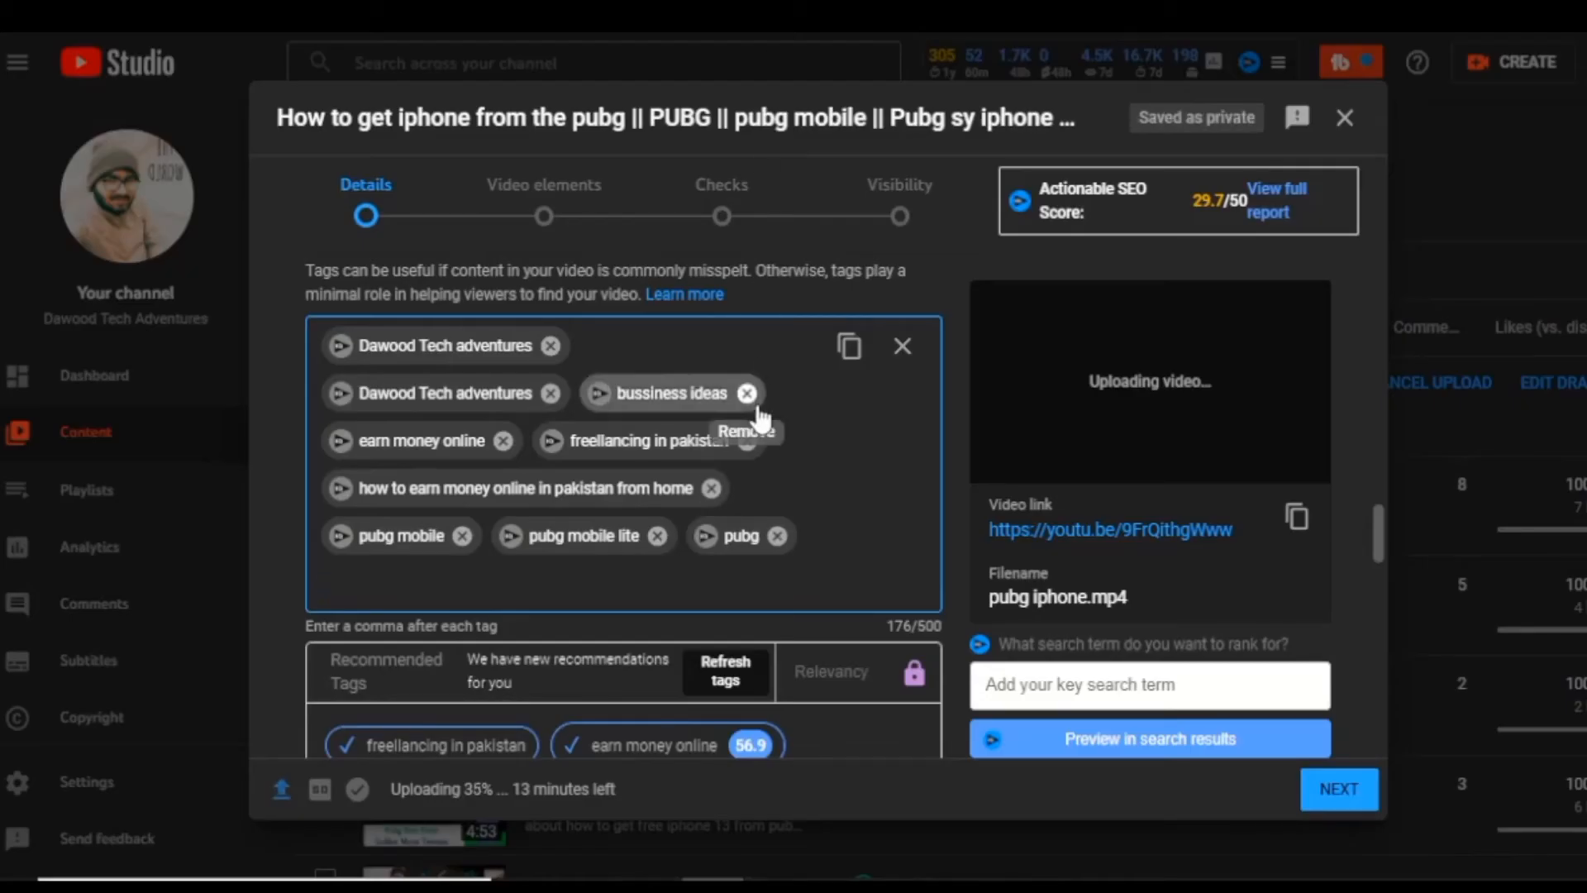
key("ctrl+v")
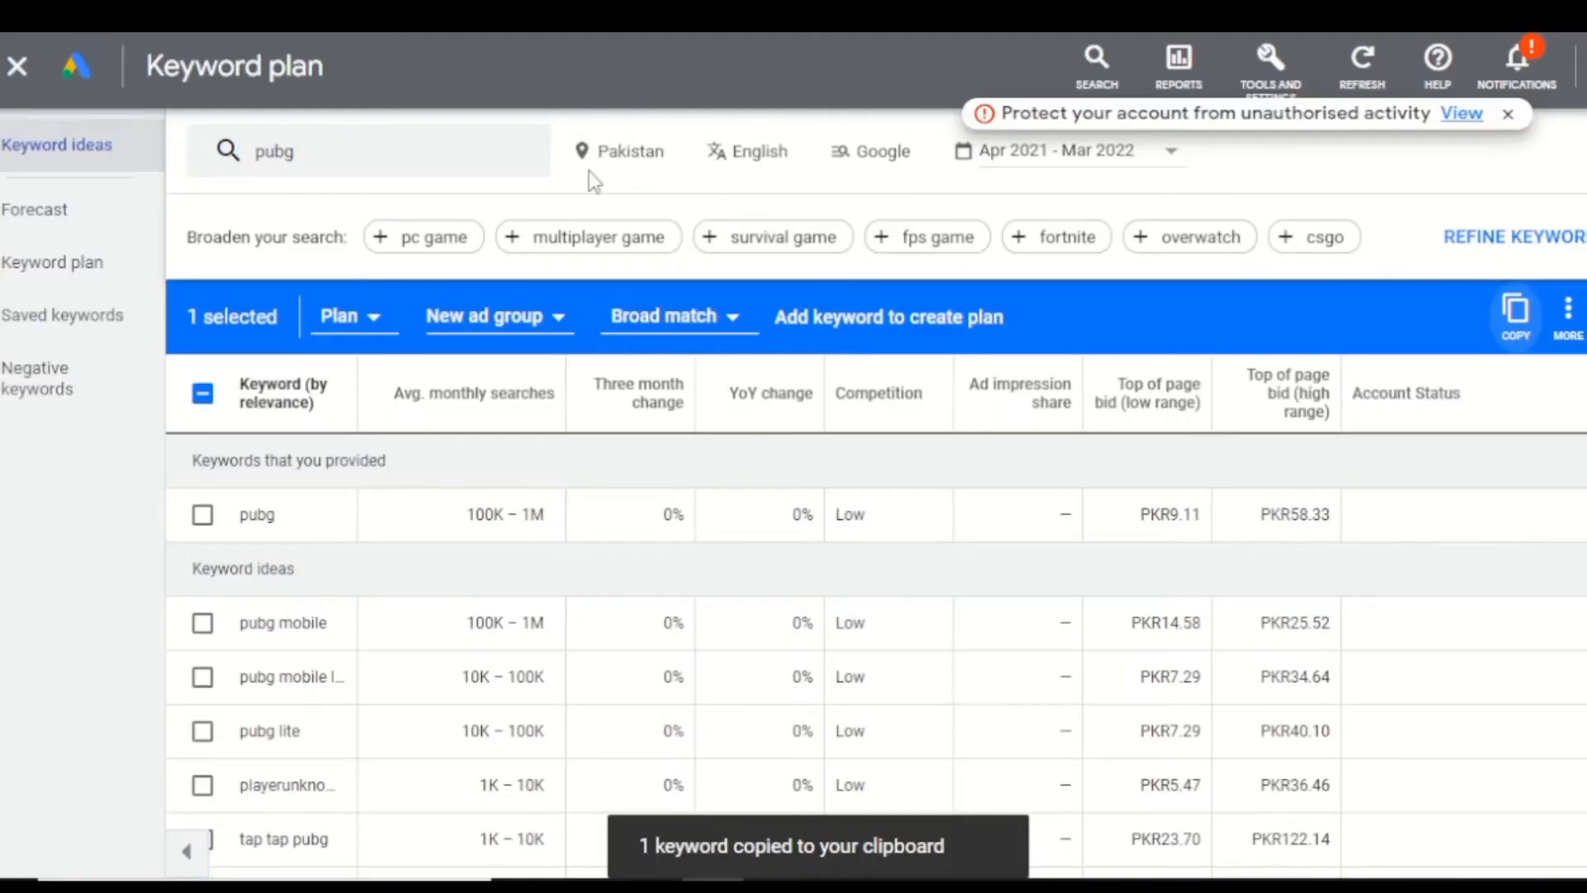
Copy only the "pubg pc" keyword from Keyword Planner and add it to the video's tags in YouTube Studio
scroll(429, 412, "down", 3)
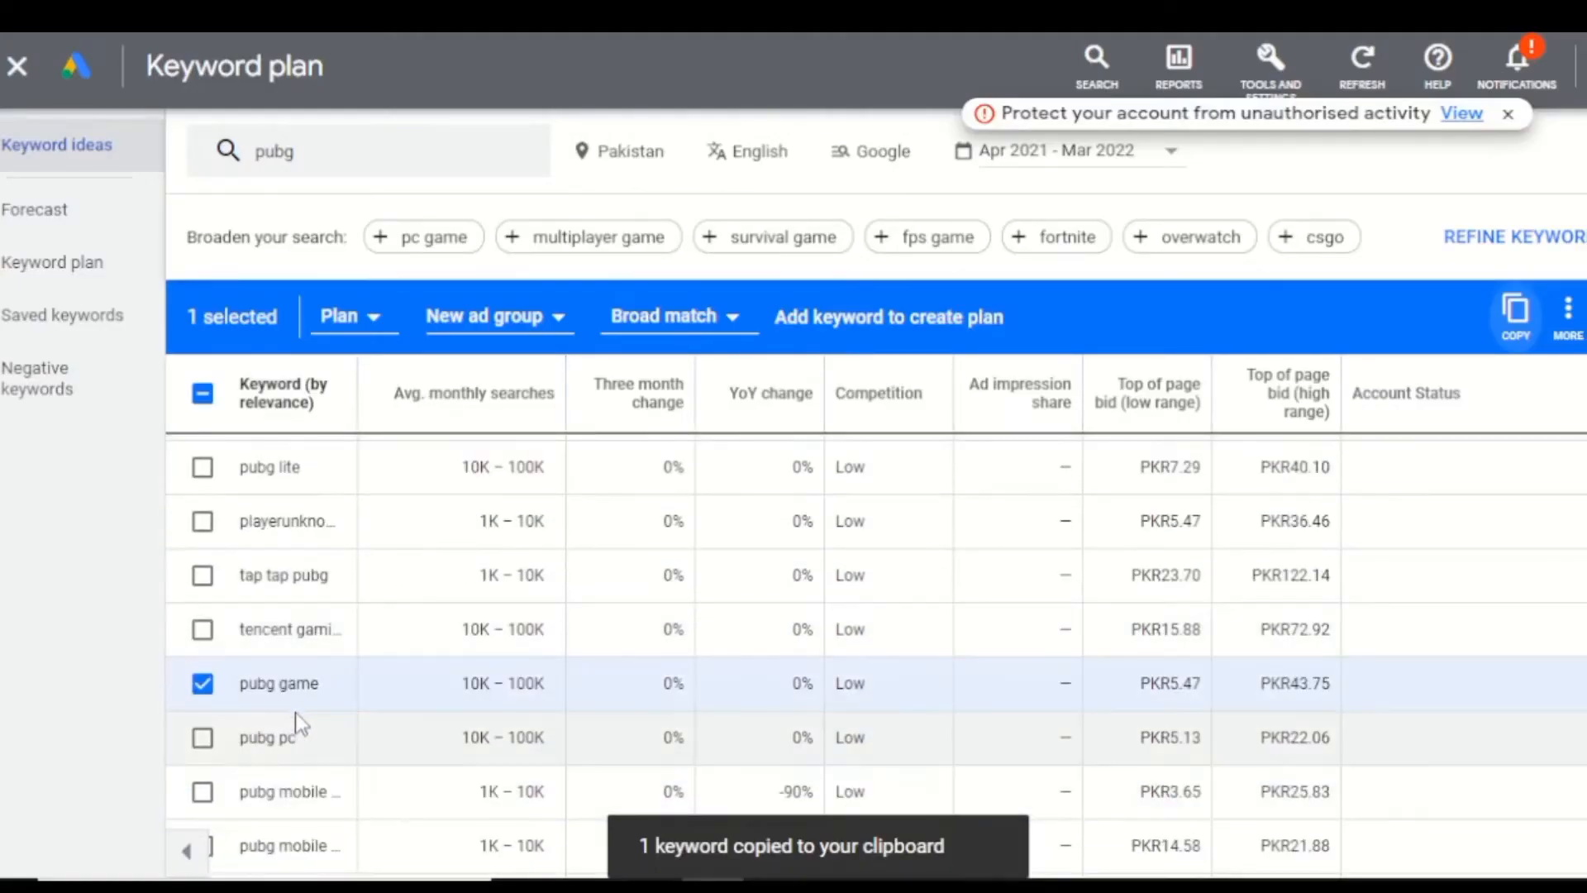
scroll(460, 702, "down", 3)
scroll(420, 596, "up", 2)
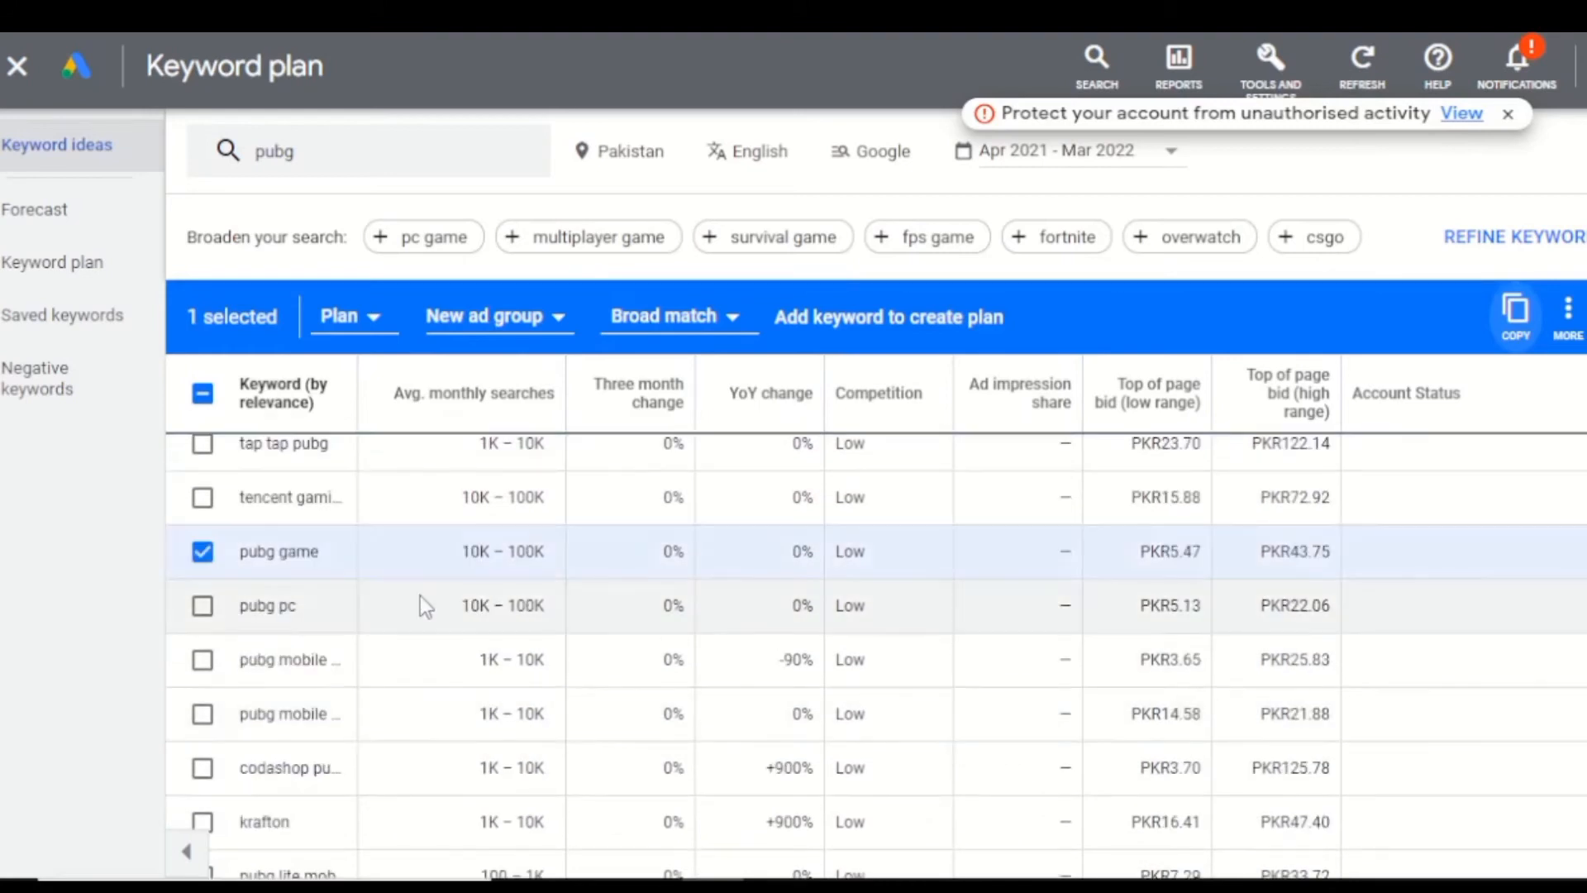
left_click(202, 606)
left_click(203, 551)
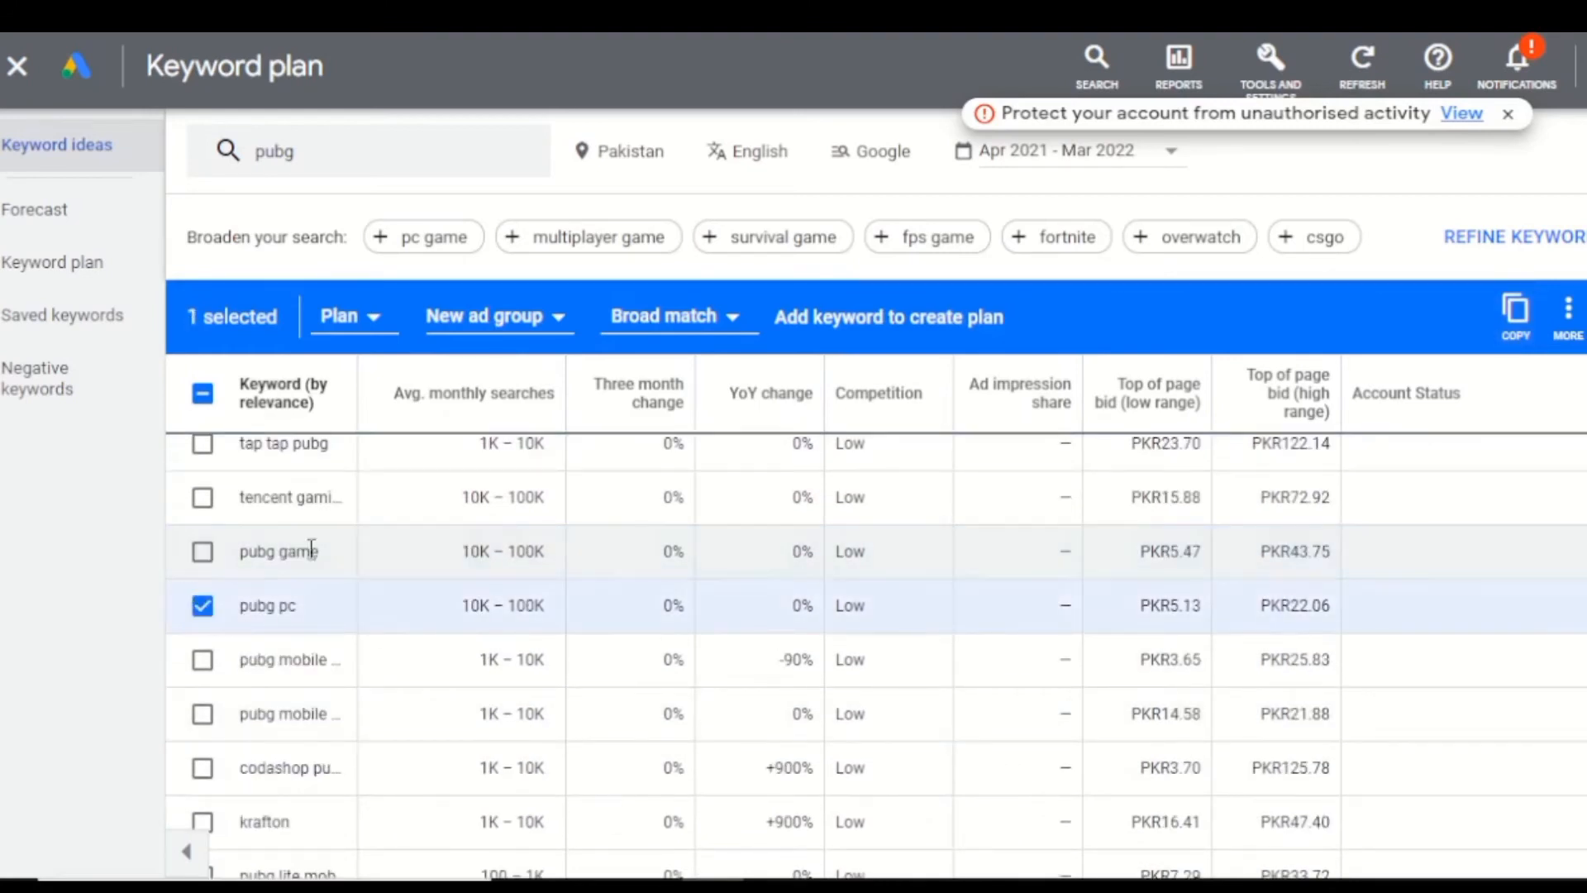
left_click(1521, 318)
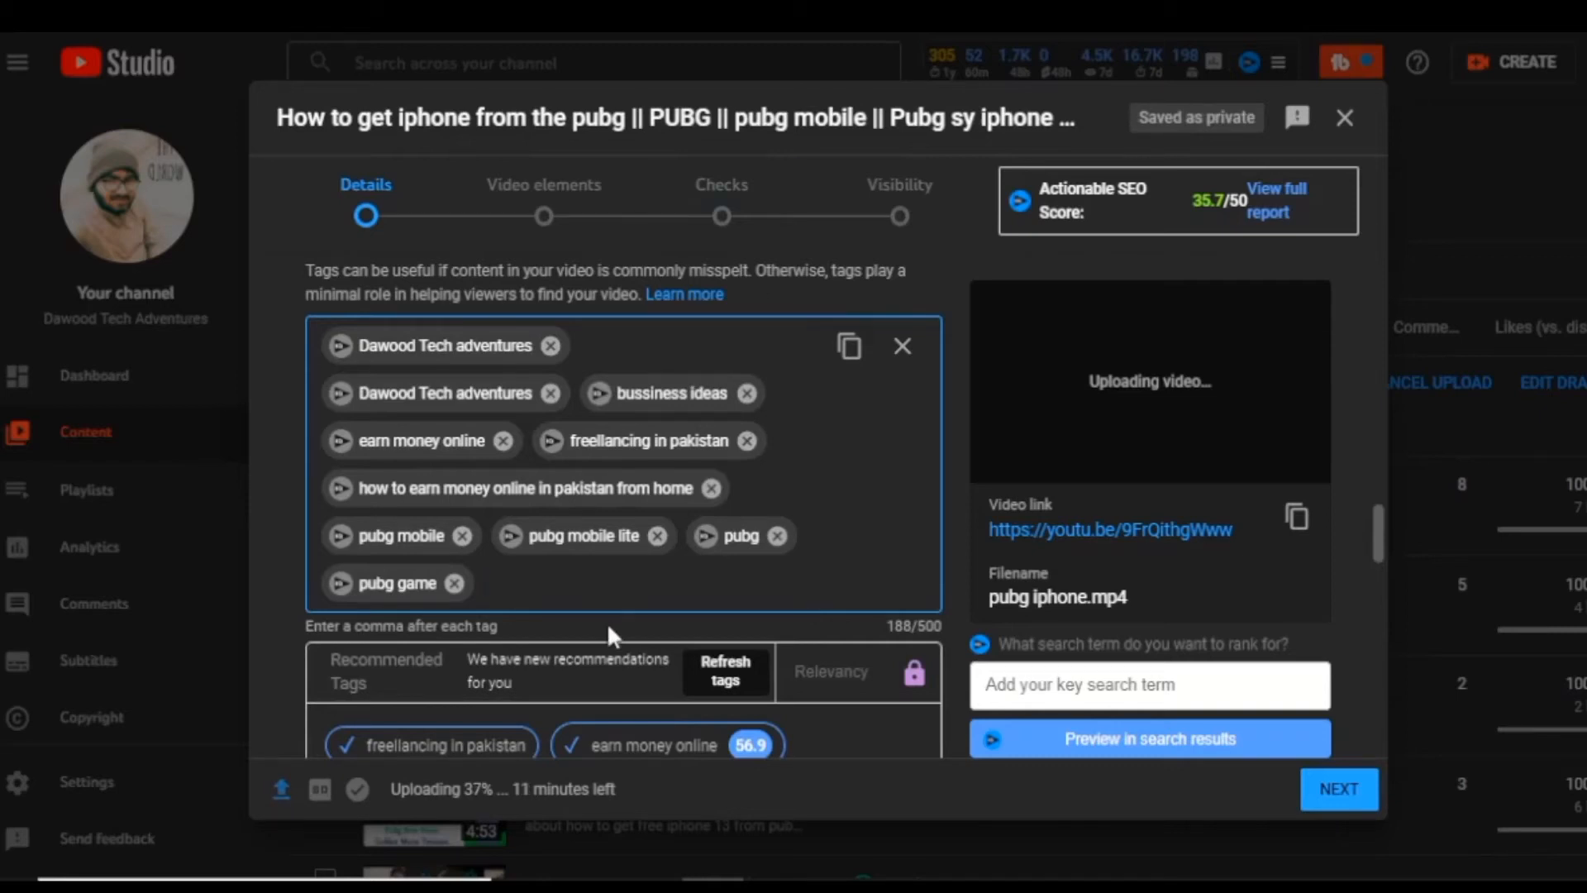
left_click(622, 608)
key("ctrl+v")
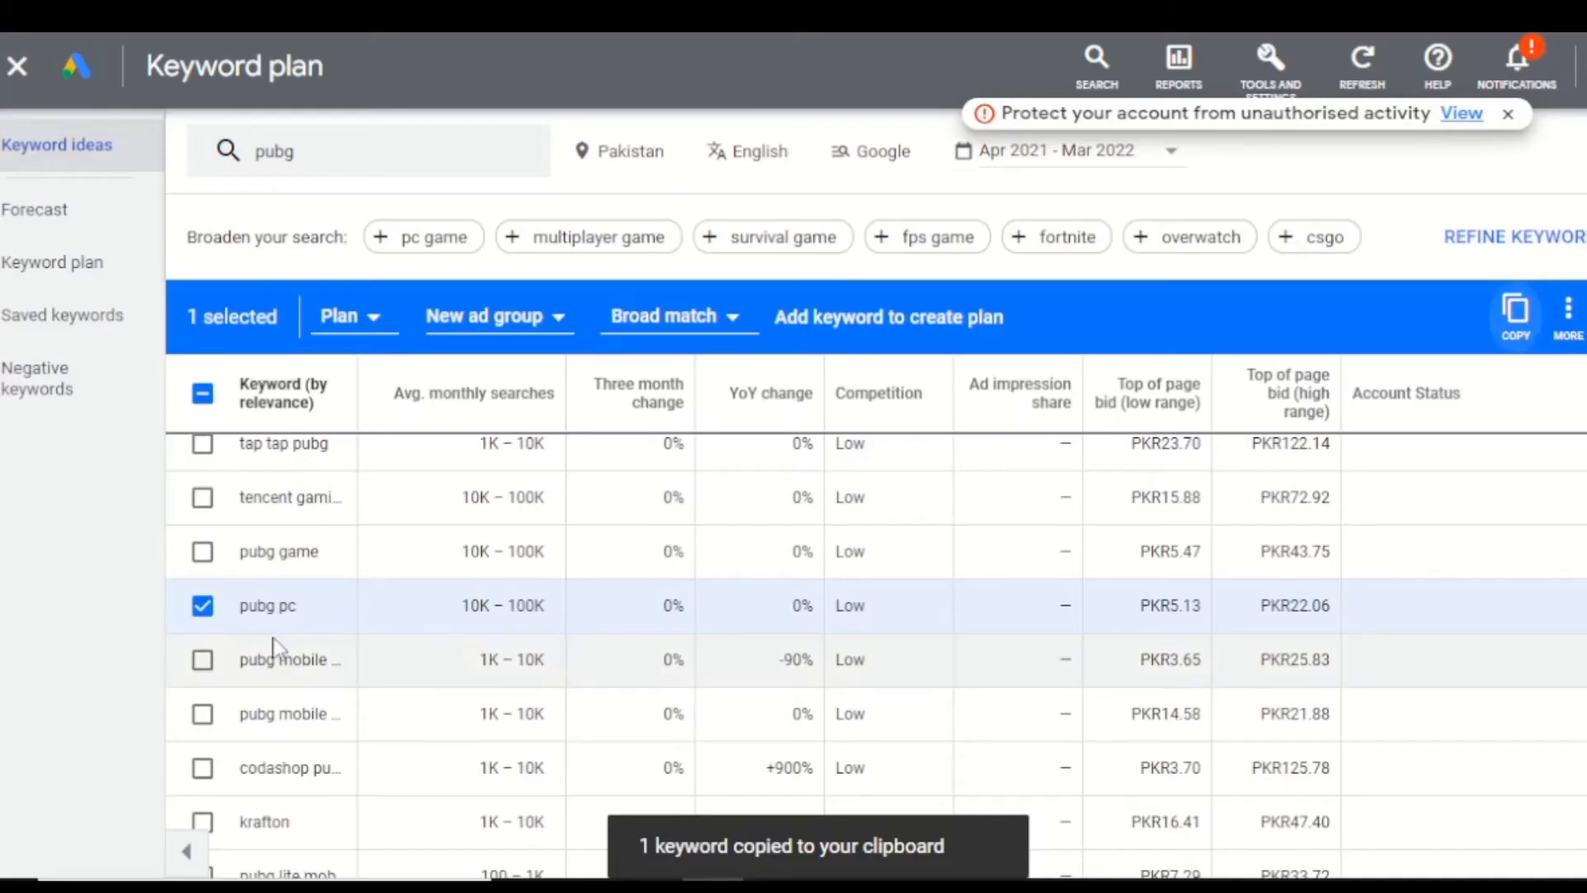
Copy only the "pubg mobile pc" keyword from Keyword Planner and add it to the video's tags in YouTube Studio
scroll(273, 645, "down", 3)
left_click(202, 527)
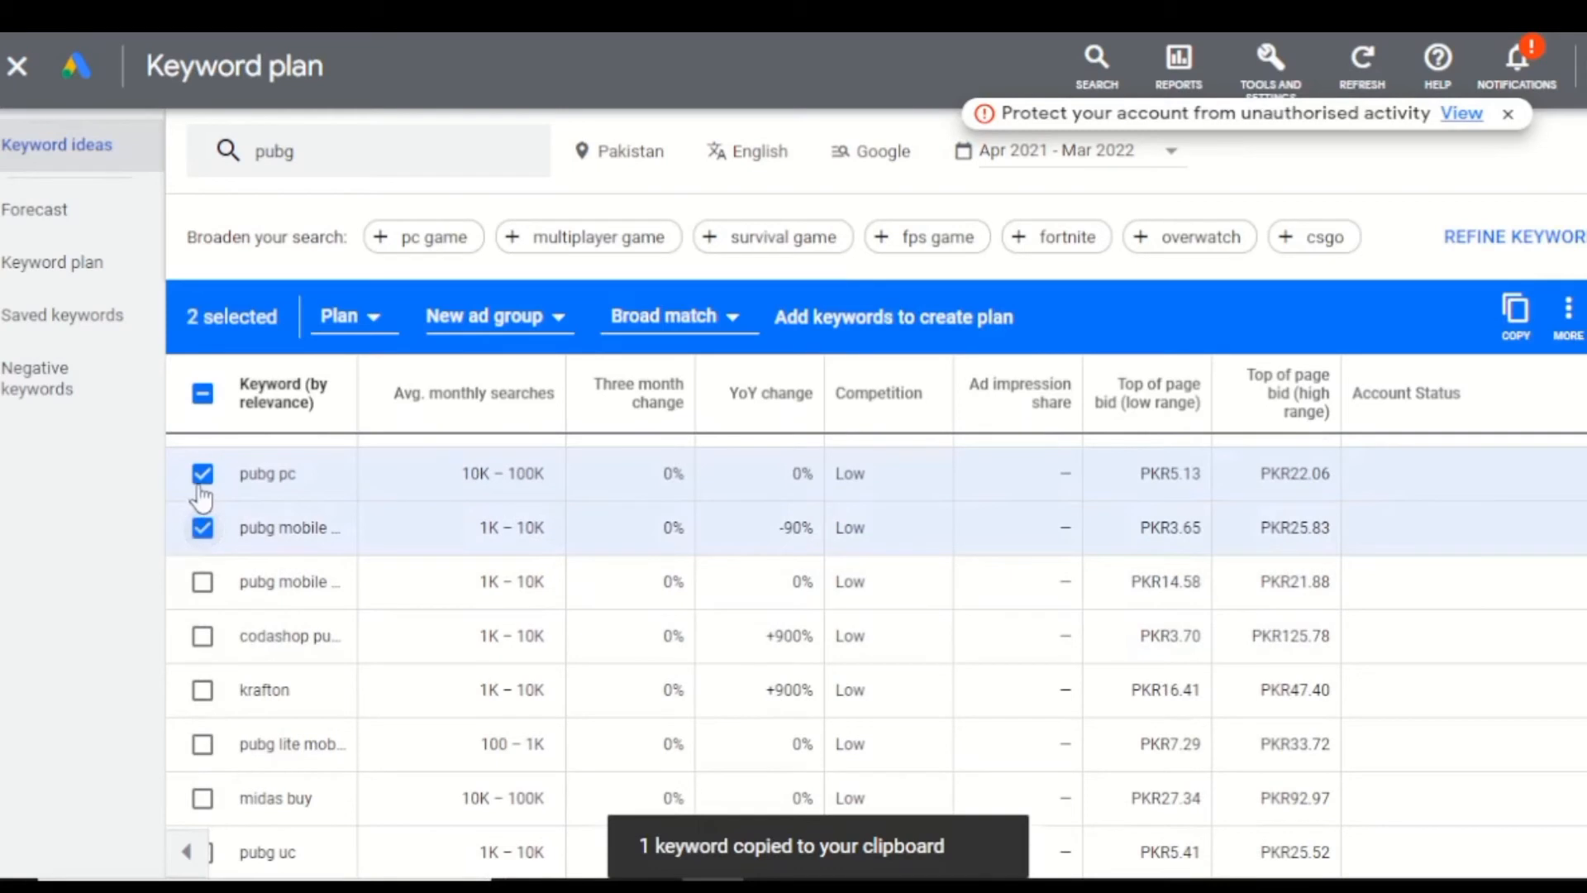
left_click(202, 474)
left_click(1518, 310)
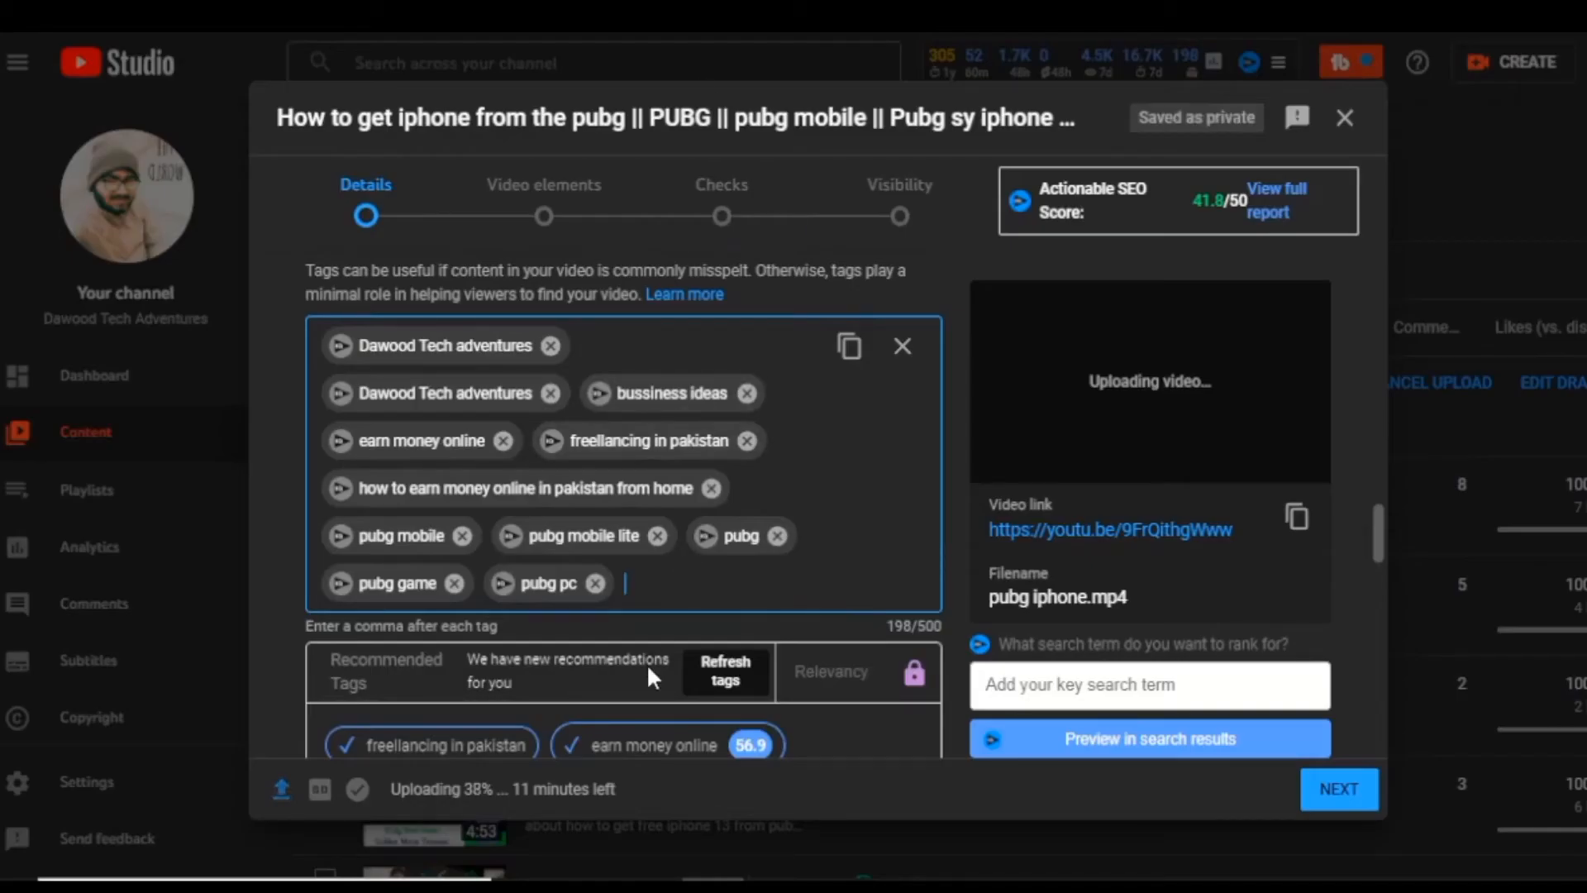
key("ctrl+v")
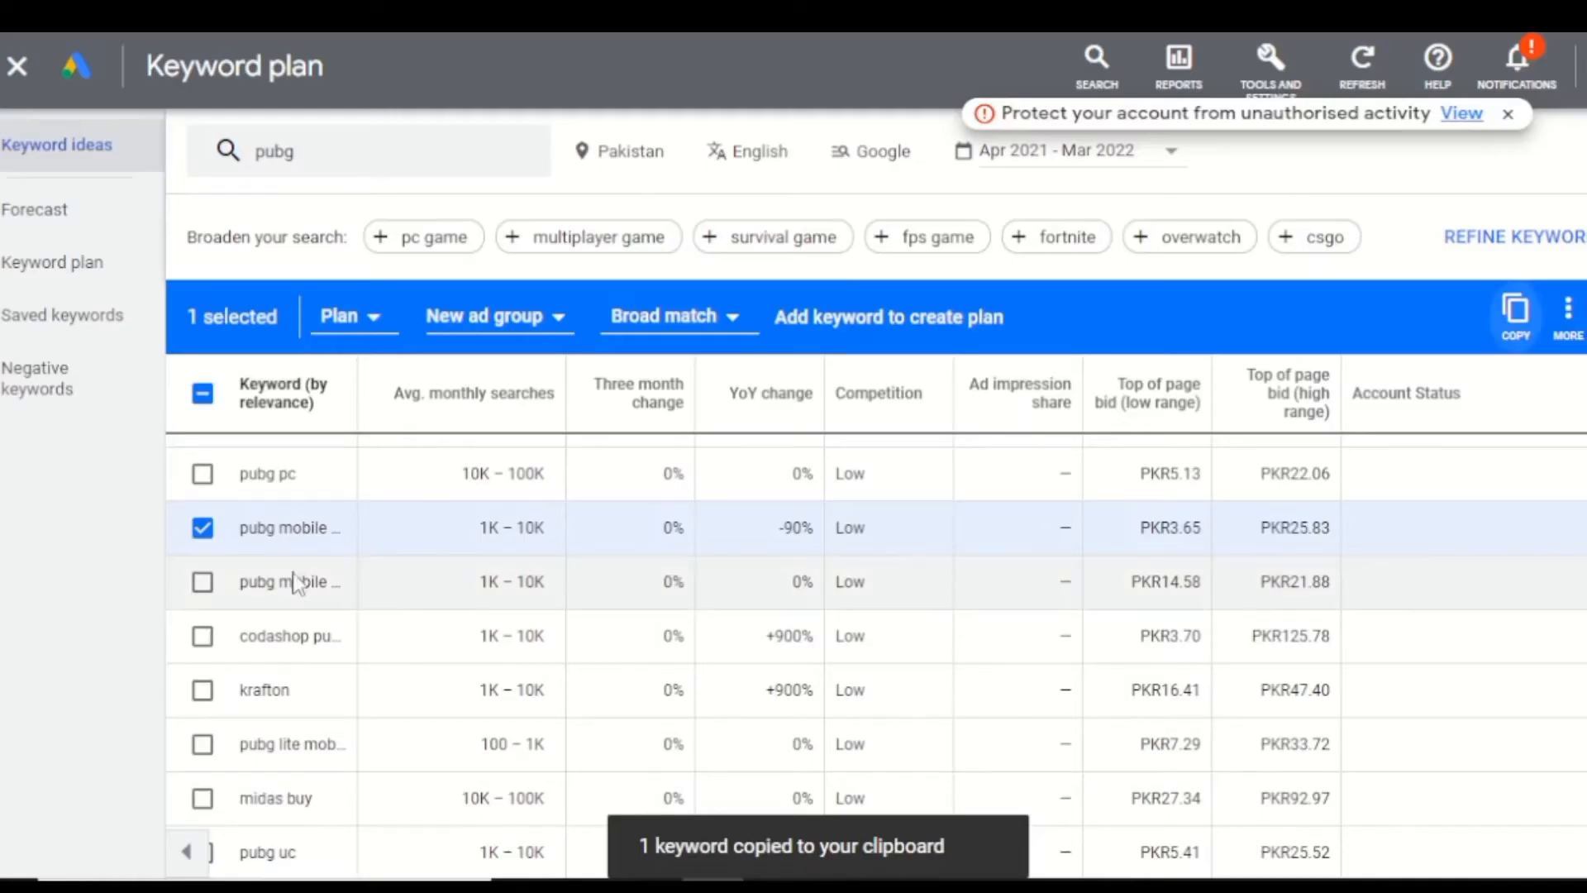
Copy only the "pubg mobile official" keyword from Keyword Planner and add it to the video's tags in YouTube Studio
left_click(203, 582)
left_click(203, 525)
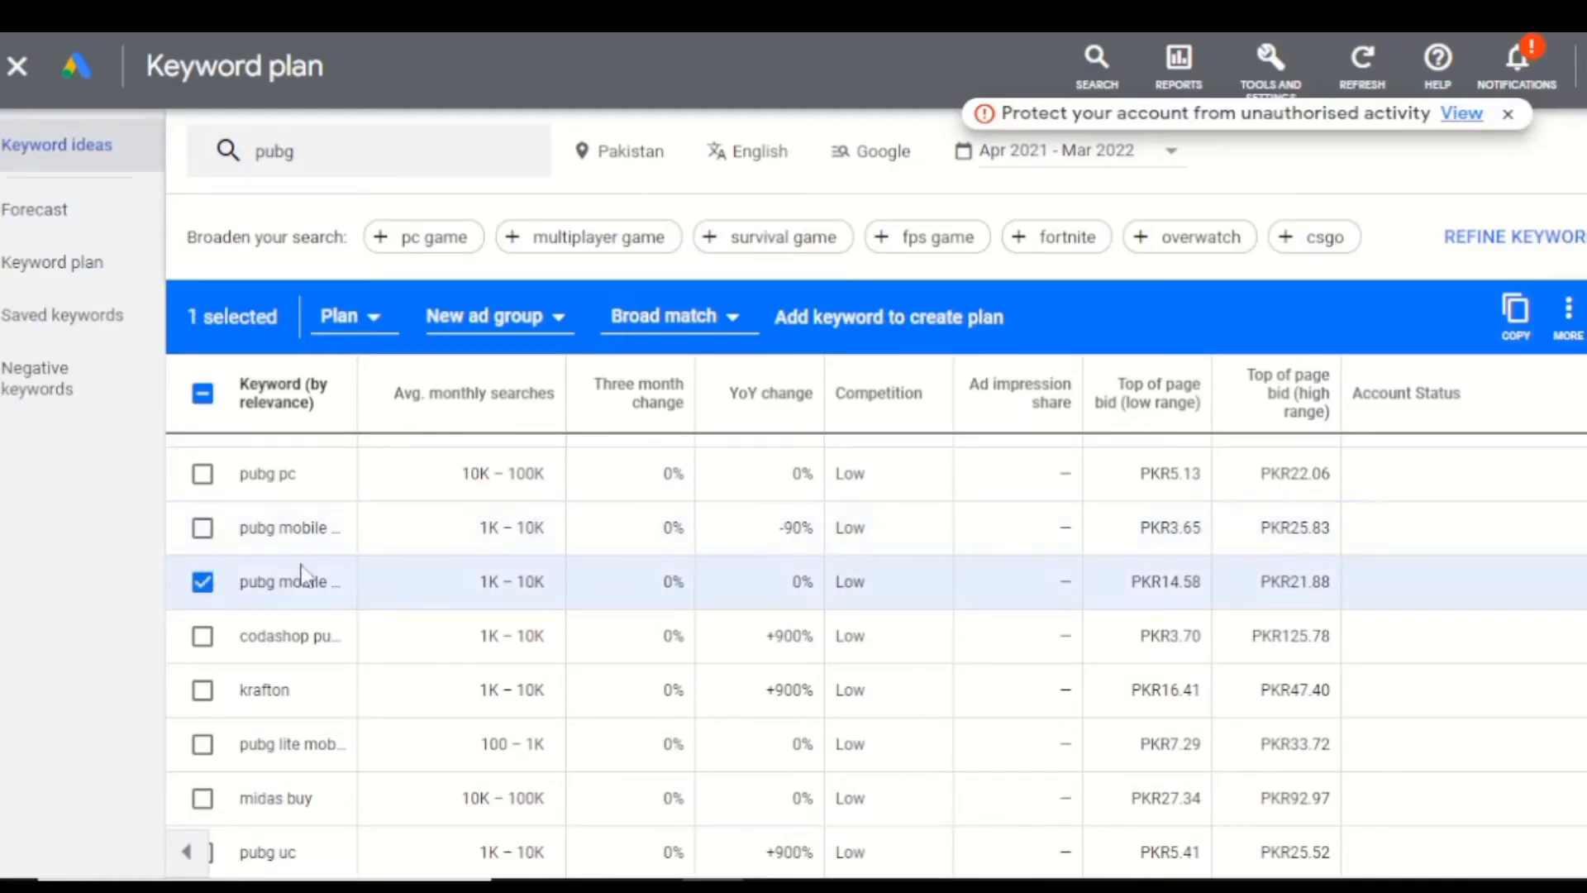
left_click(1516, 312)
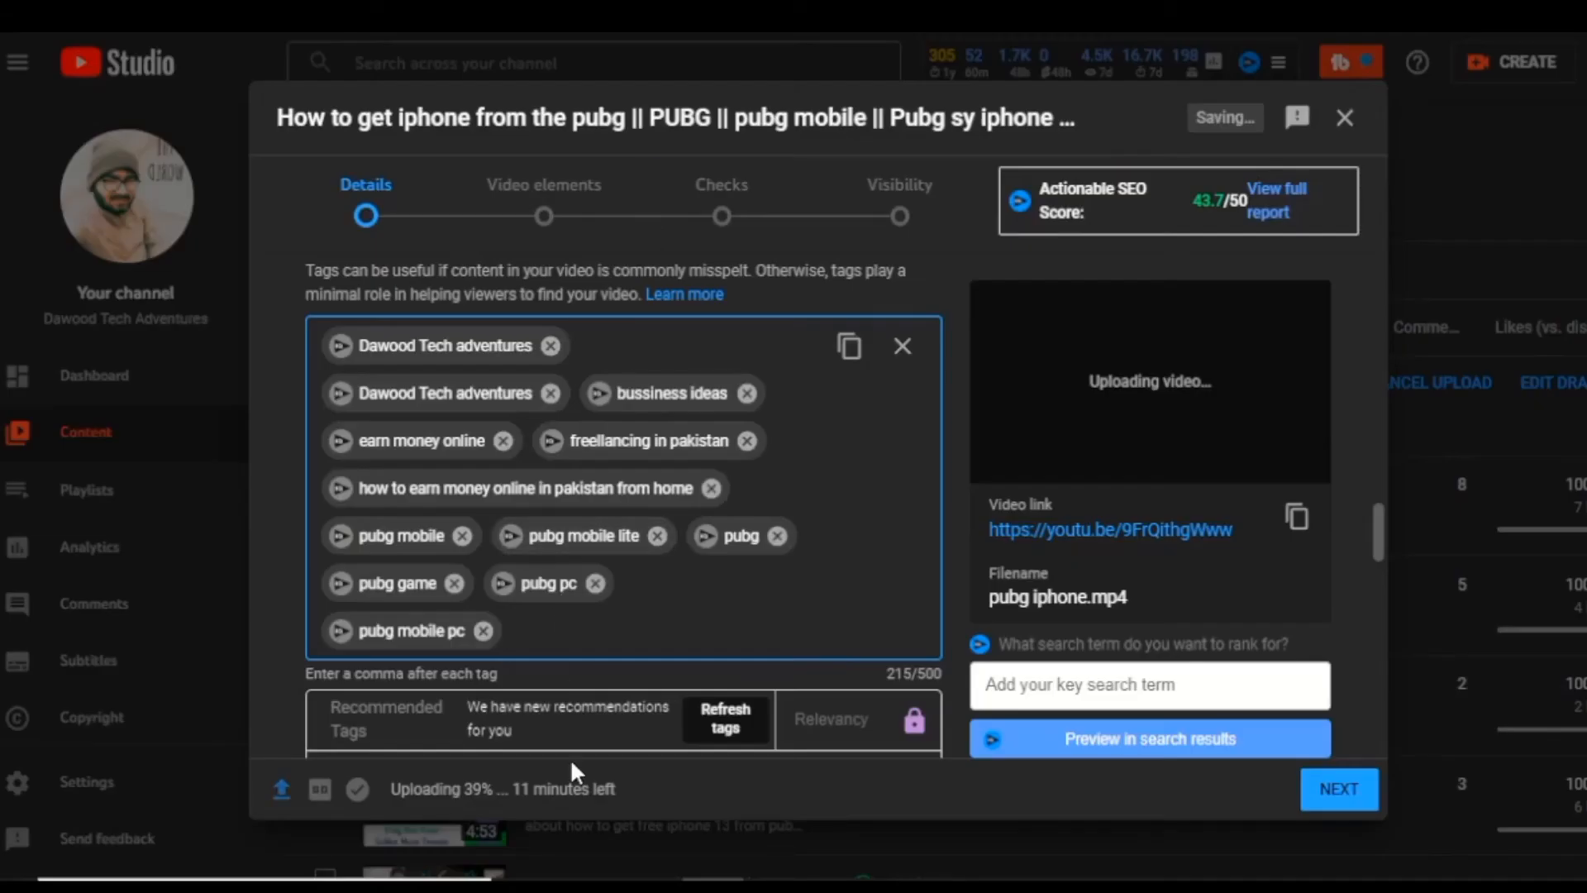
key("ctrl+v")
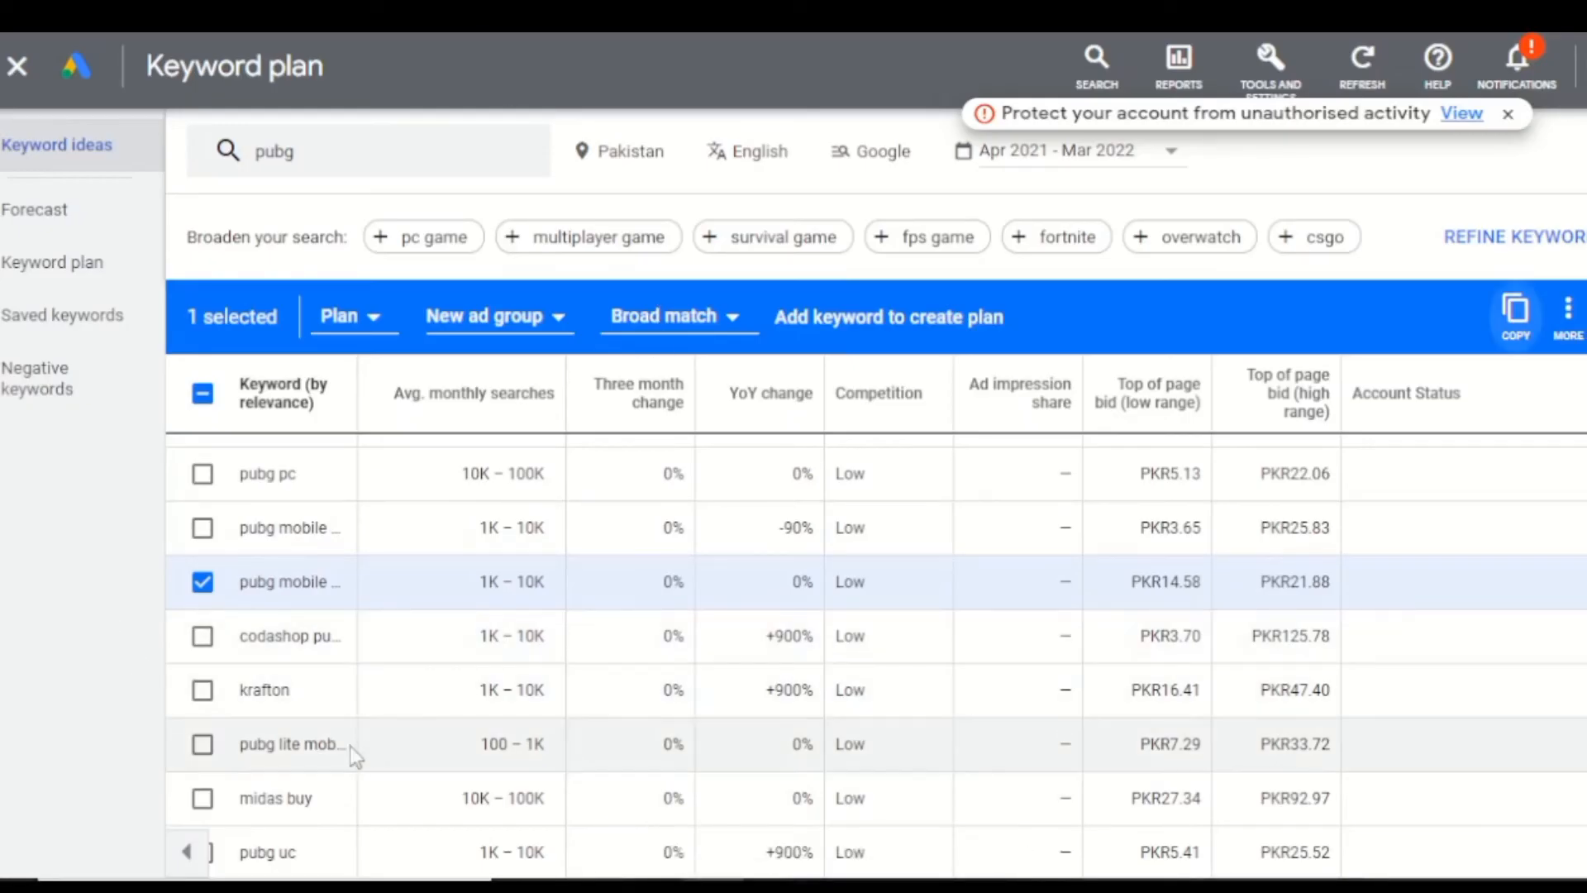
Copy only the "pubg lite mobile" keyword from Keyword Planner and add it to the video's tags in YouTube Studio
left_click(202, 581)
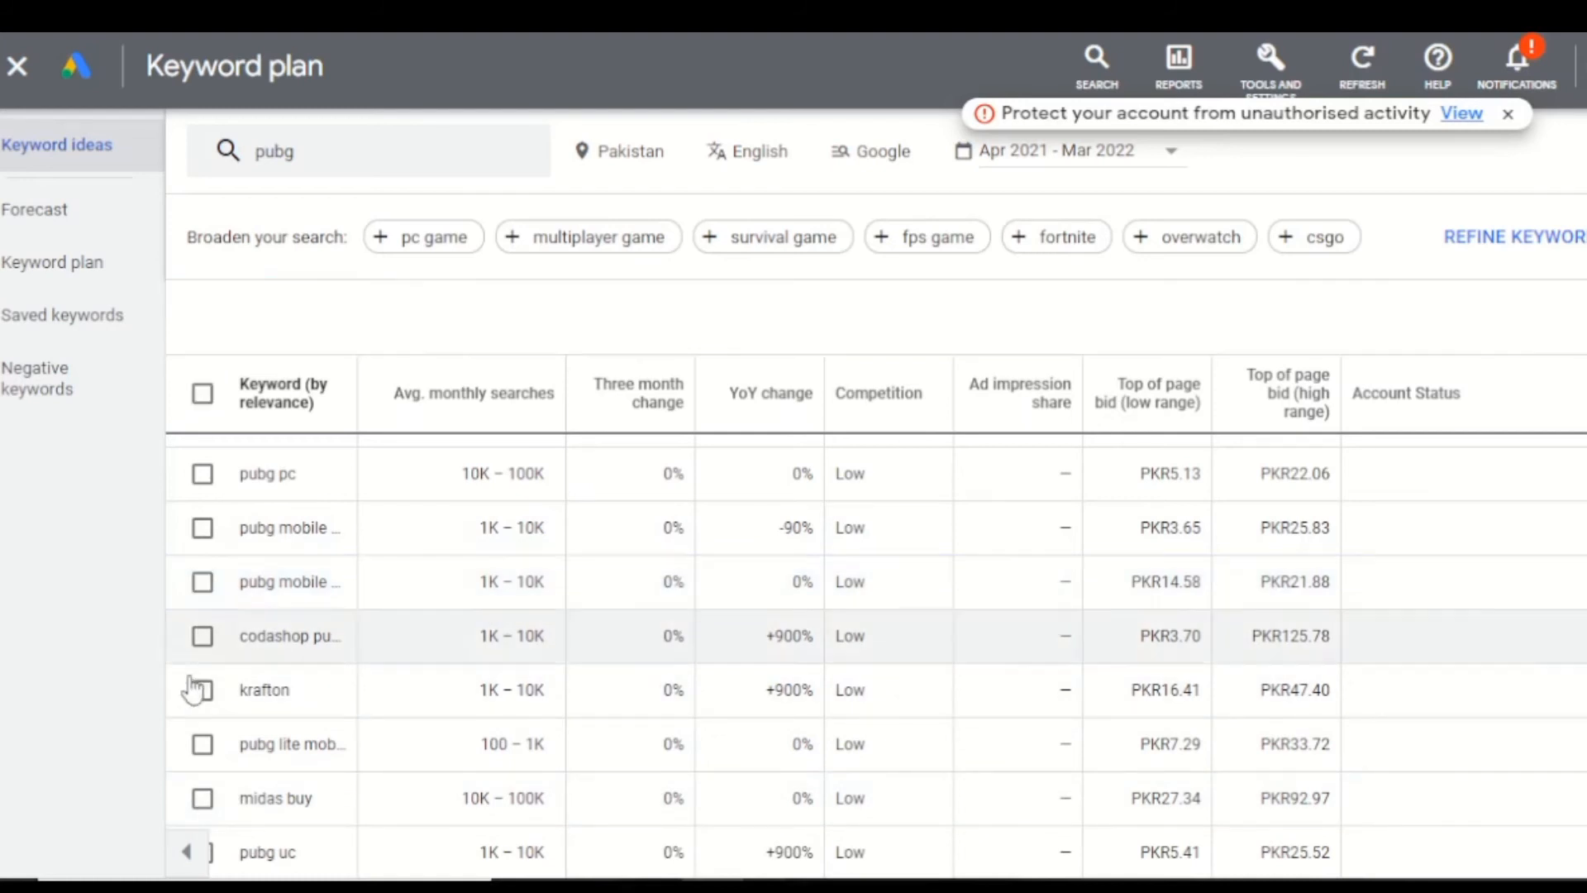
scroll(246, 620, "down", 2)
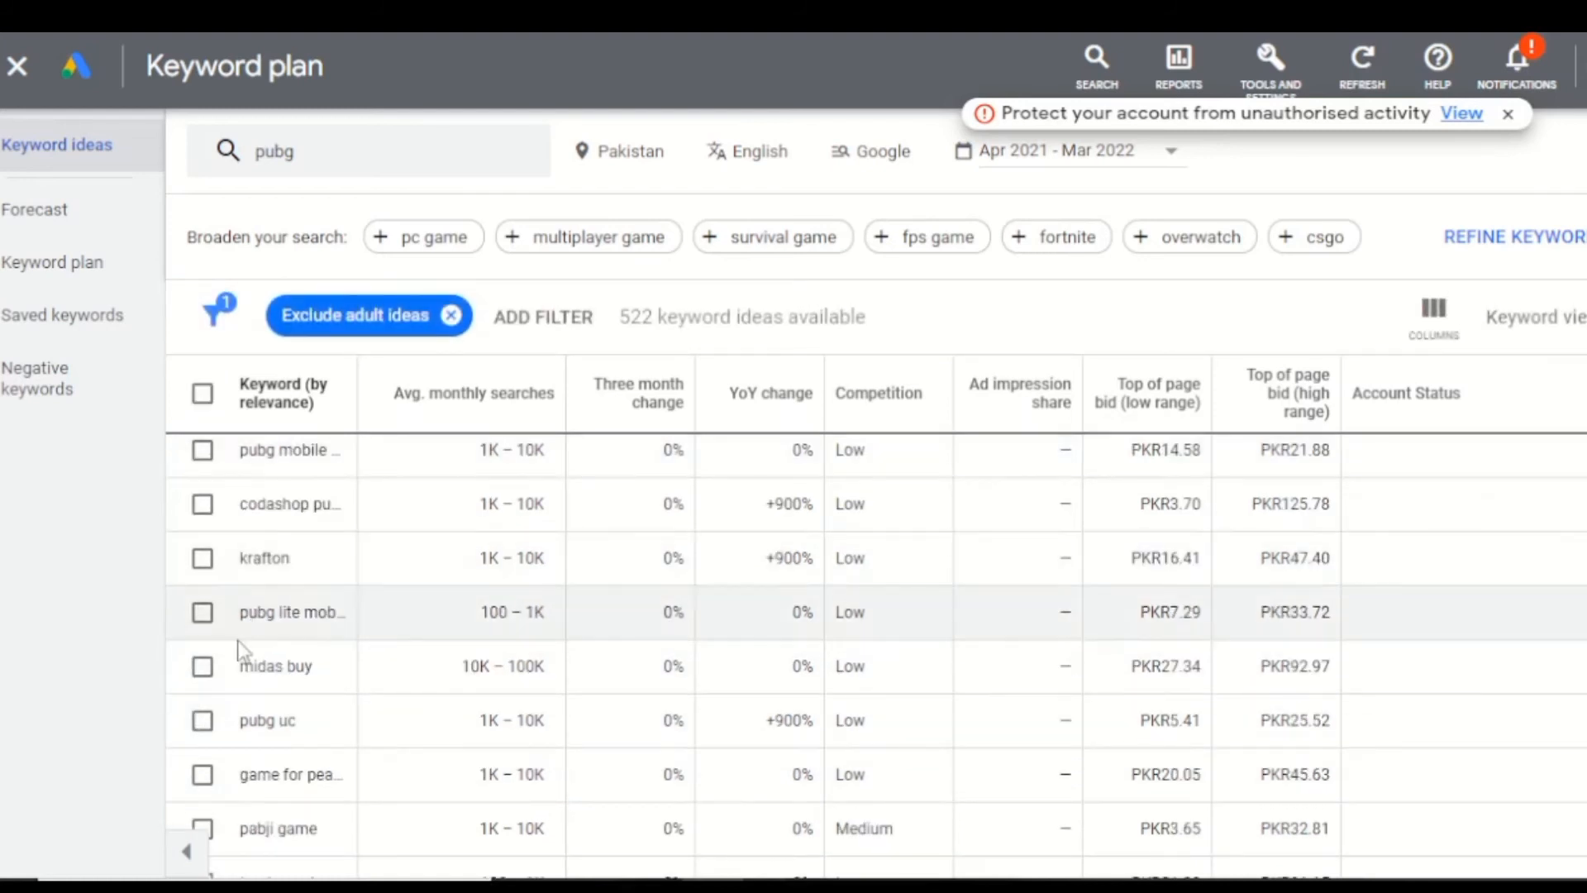
left_click(202, 612)
left_click(1515, 310)
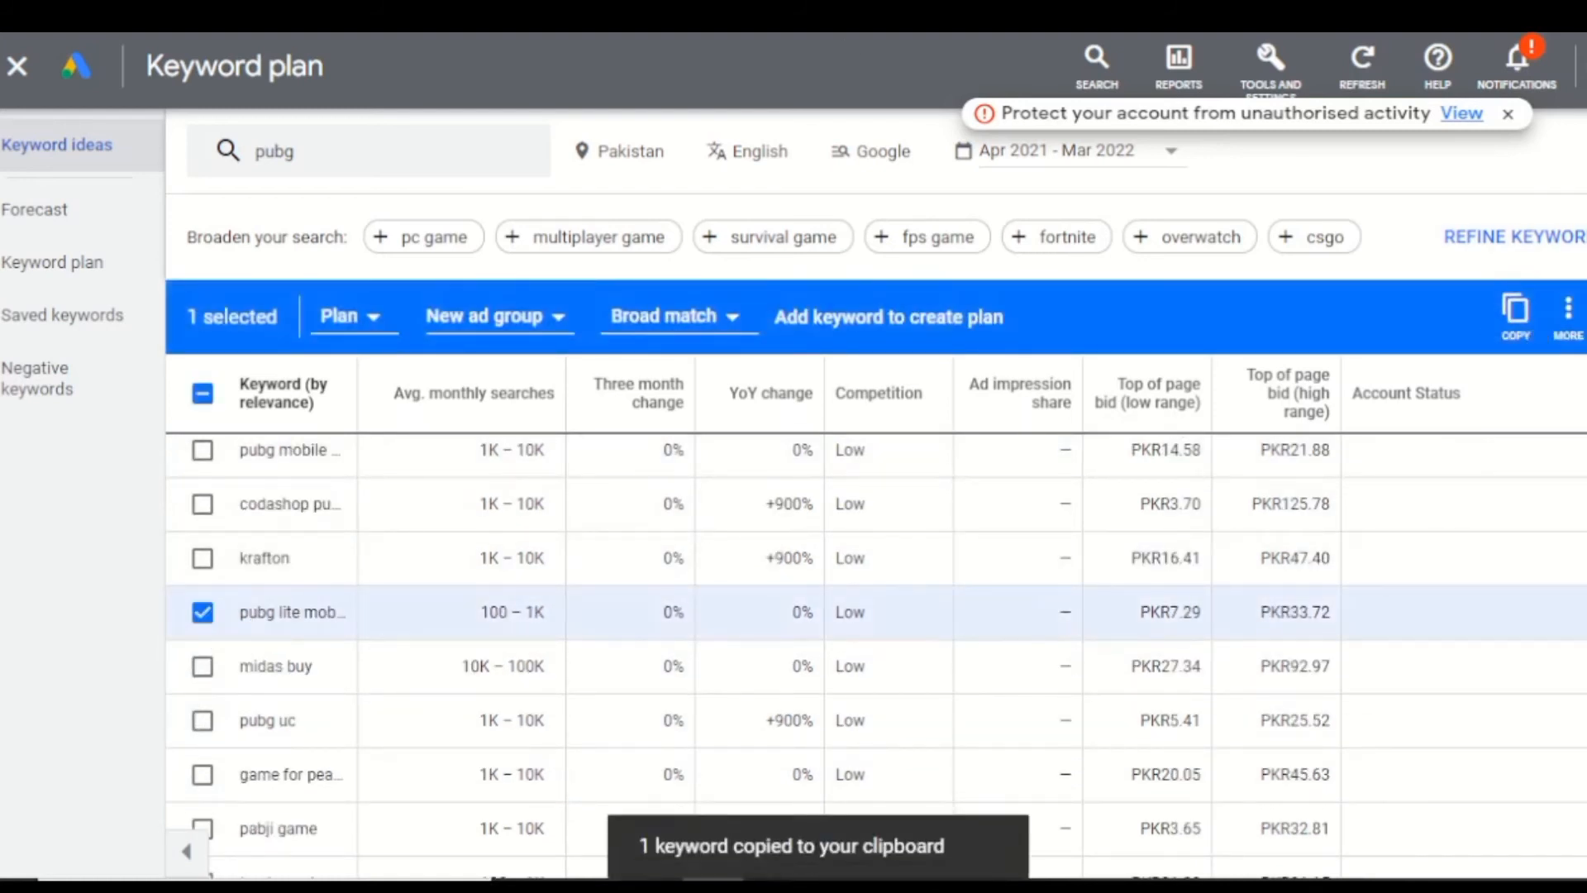
left_click(728, 16)
key("ctrl+v")
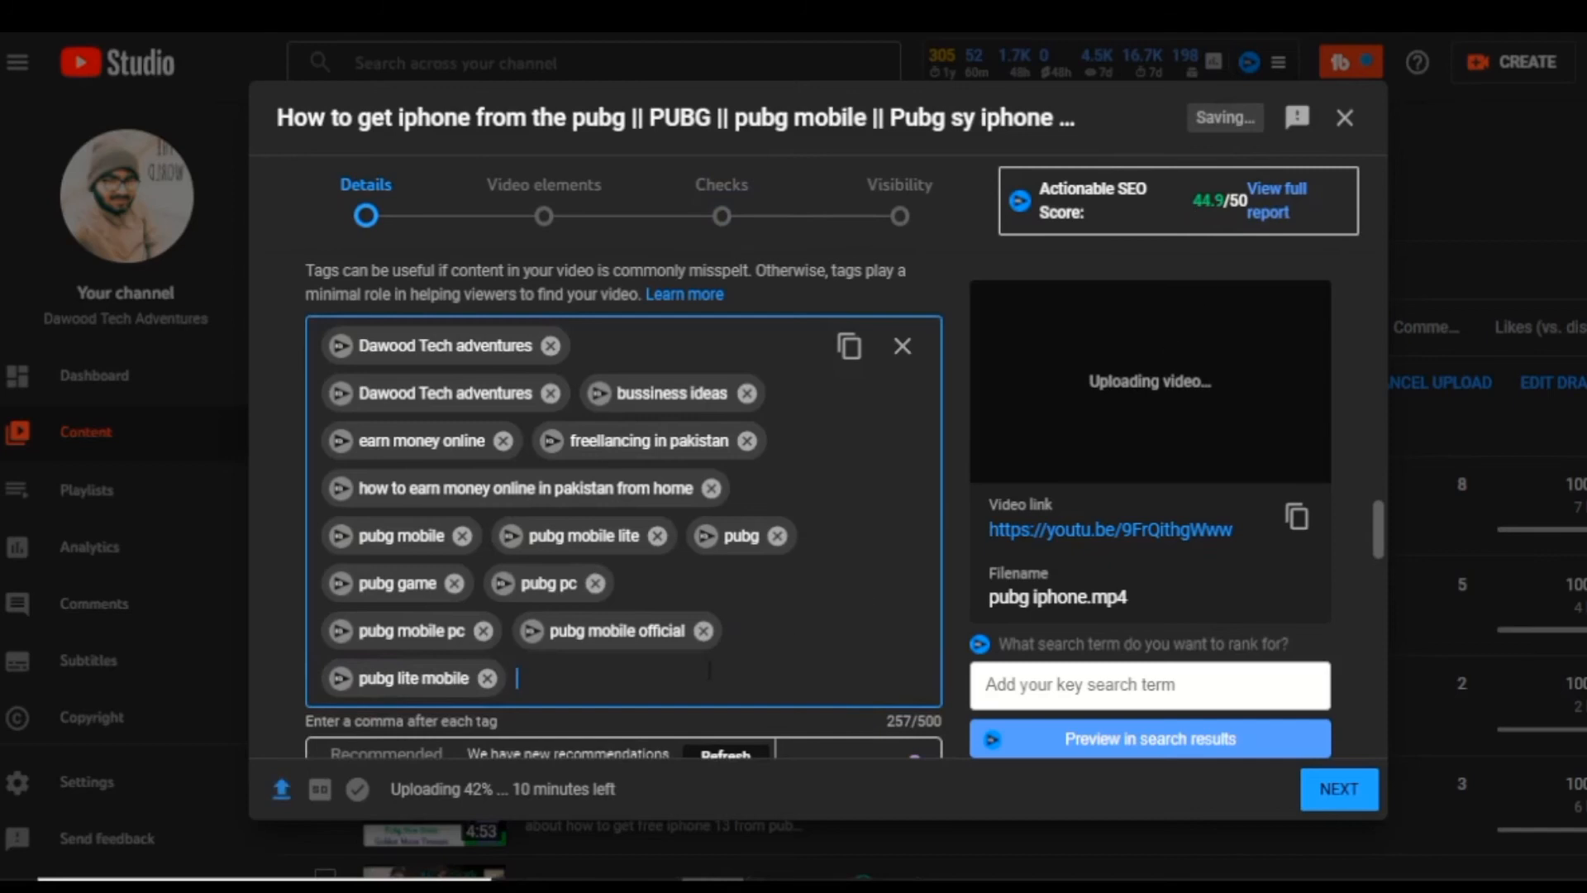
Continue from the video details to the Video elements stage and review the full vidIQ SEO report
scroll(673, 598, "down", 8)
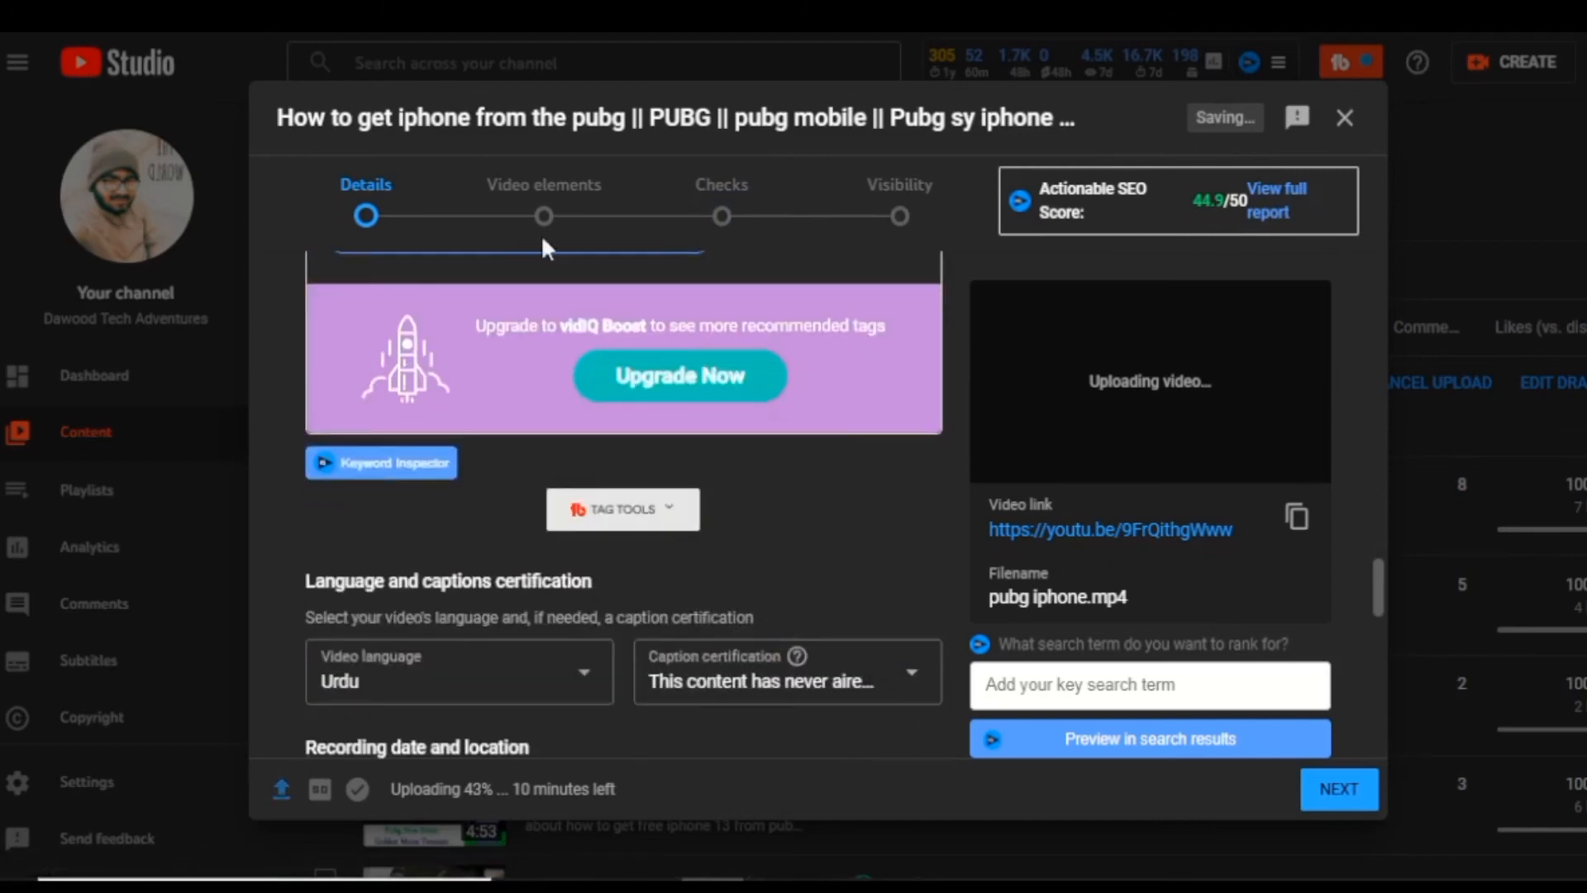
left_click(1353, 789)
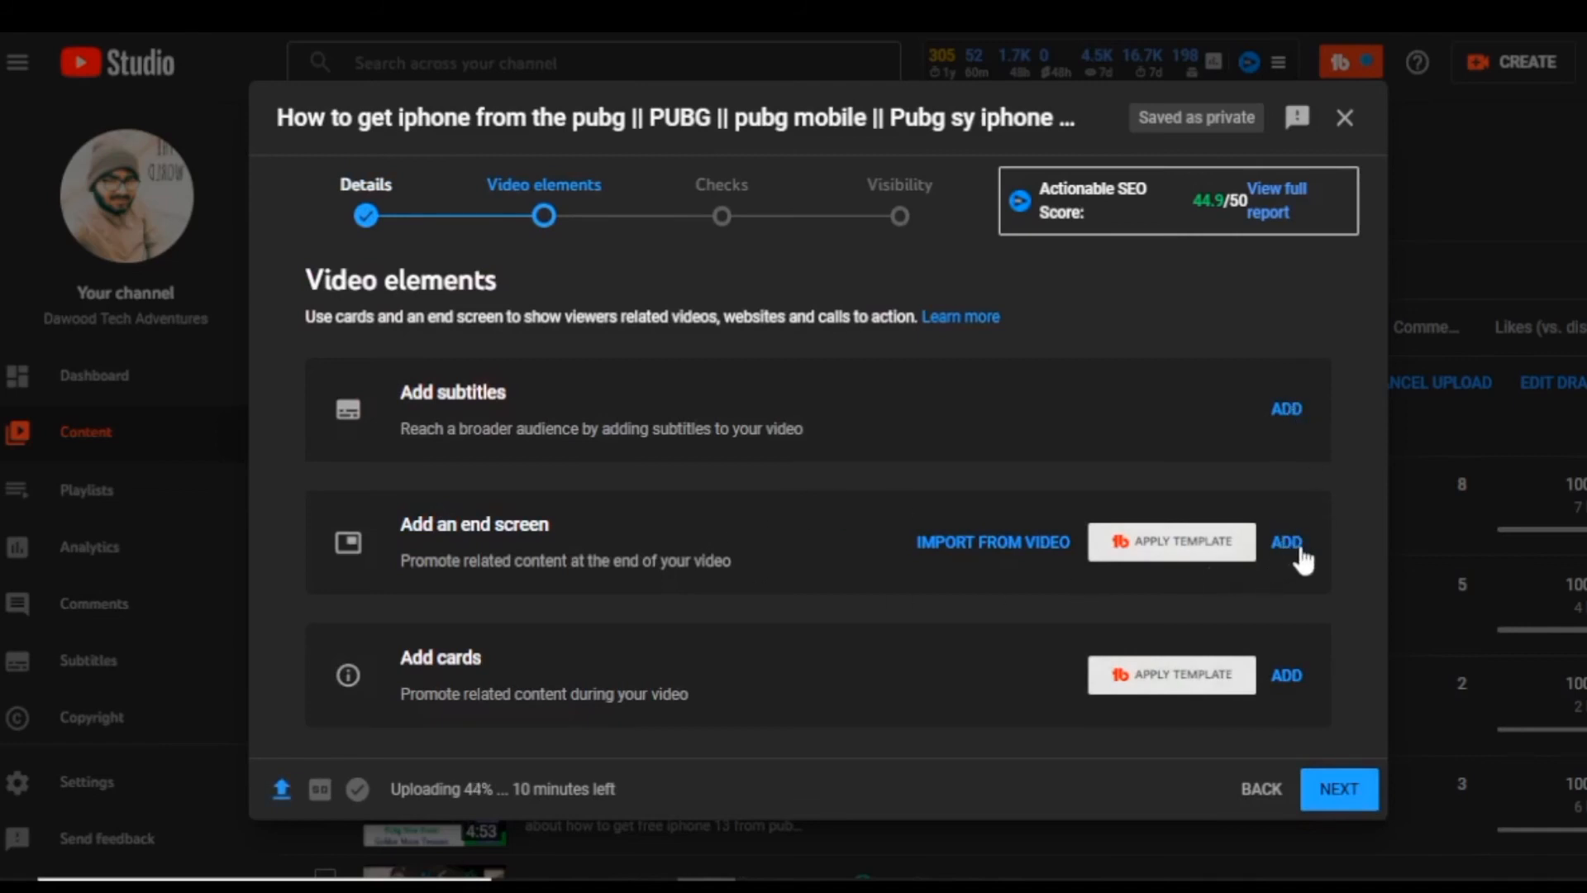
left_click(1295, 208)
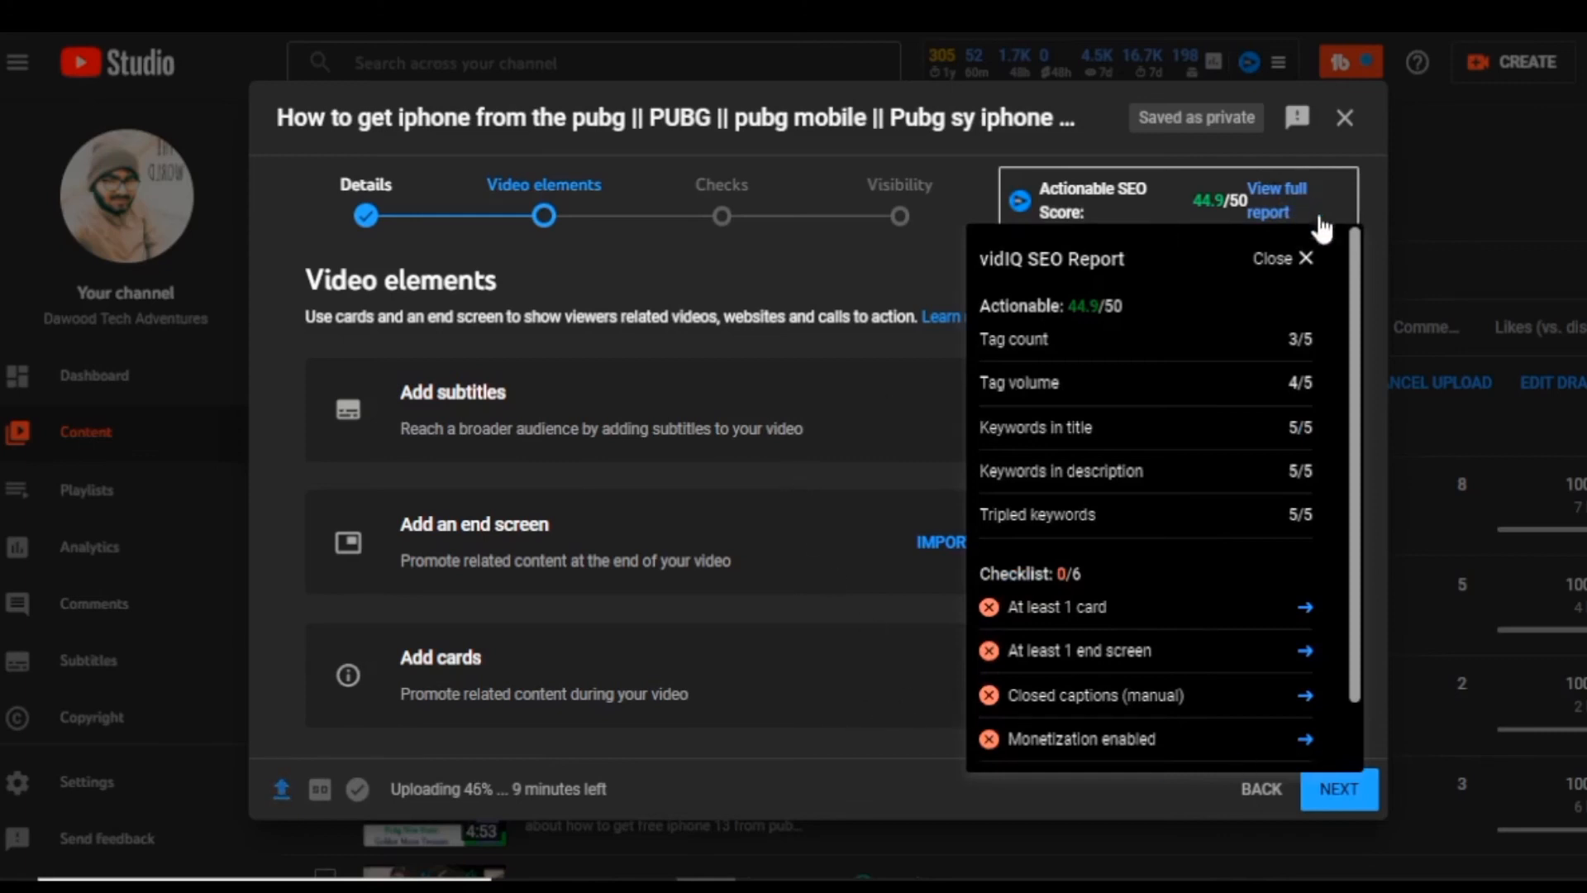
left_click(1303, 259)
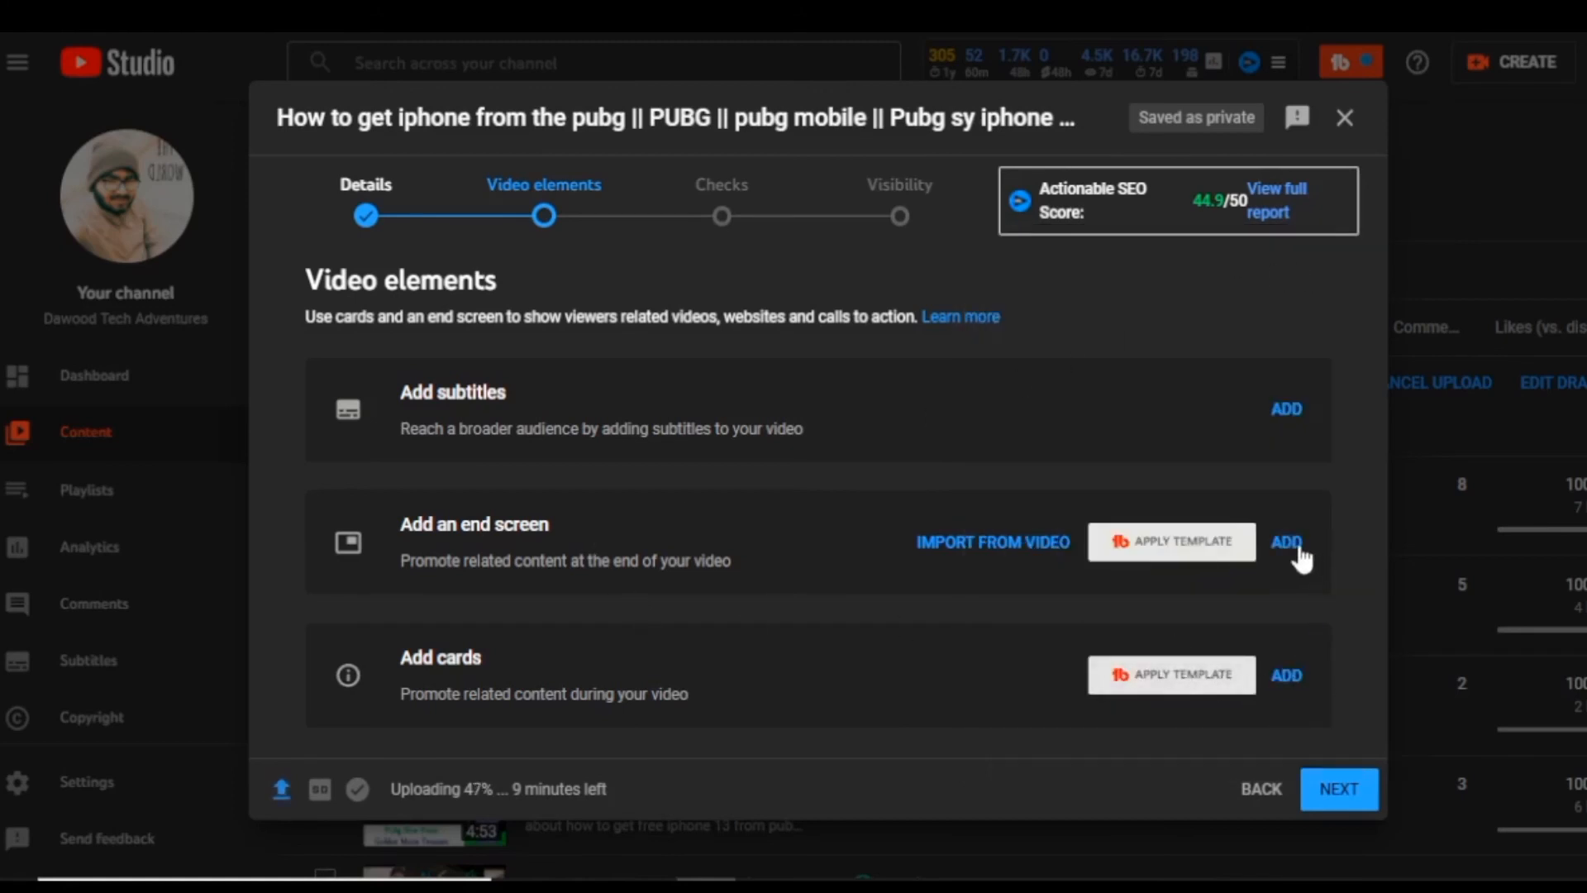
Proceed past the Video elements and Checks stages to the Visibility settings without adding any elements
left_click(1338, 796)
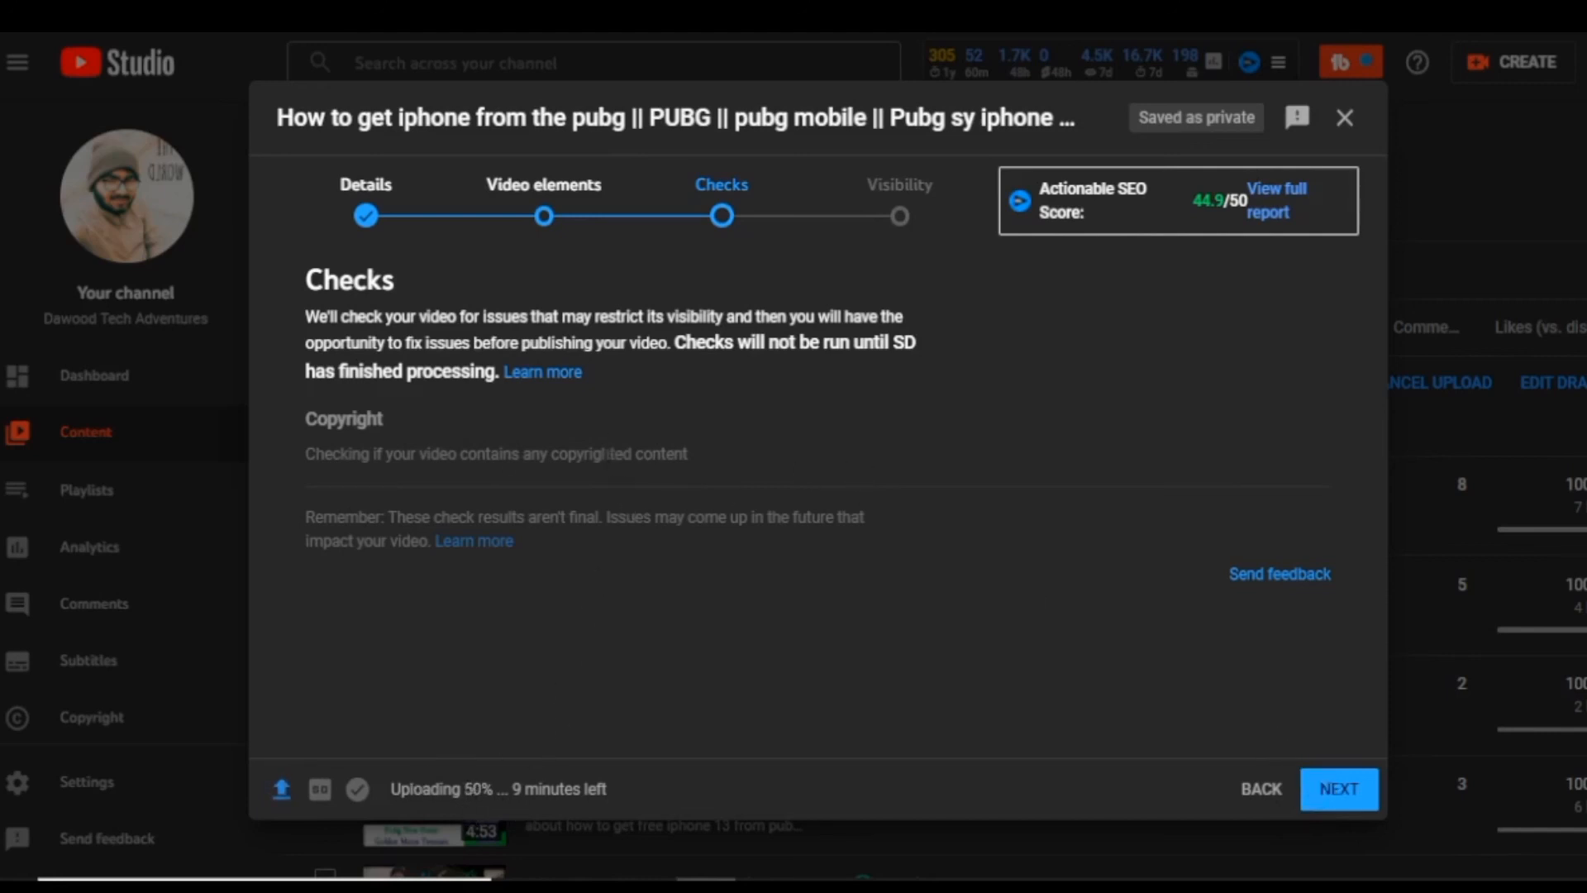
left_click(1328, 795)
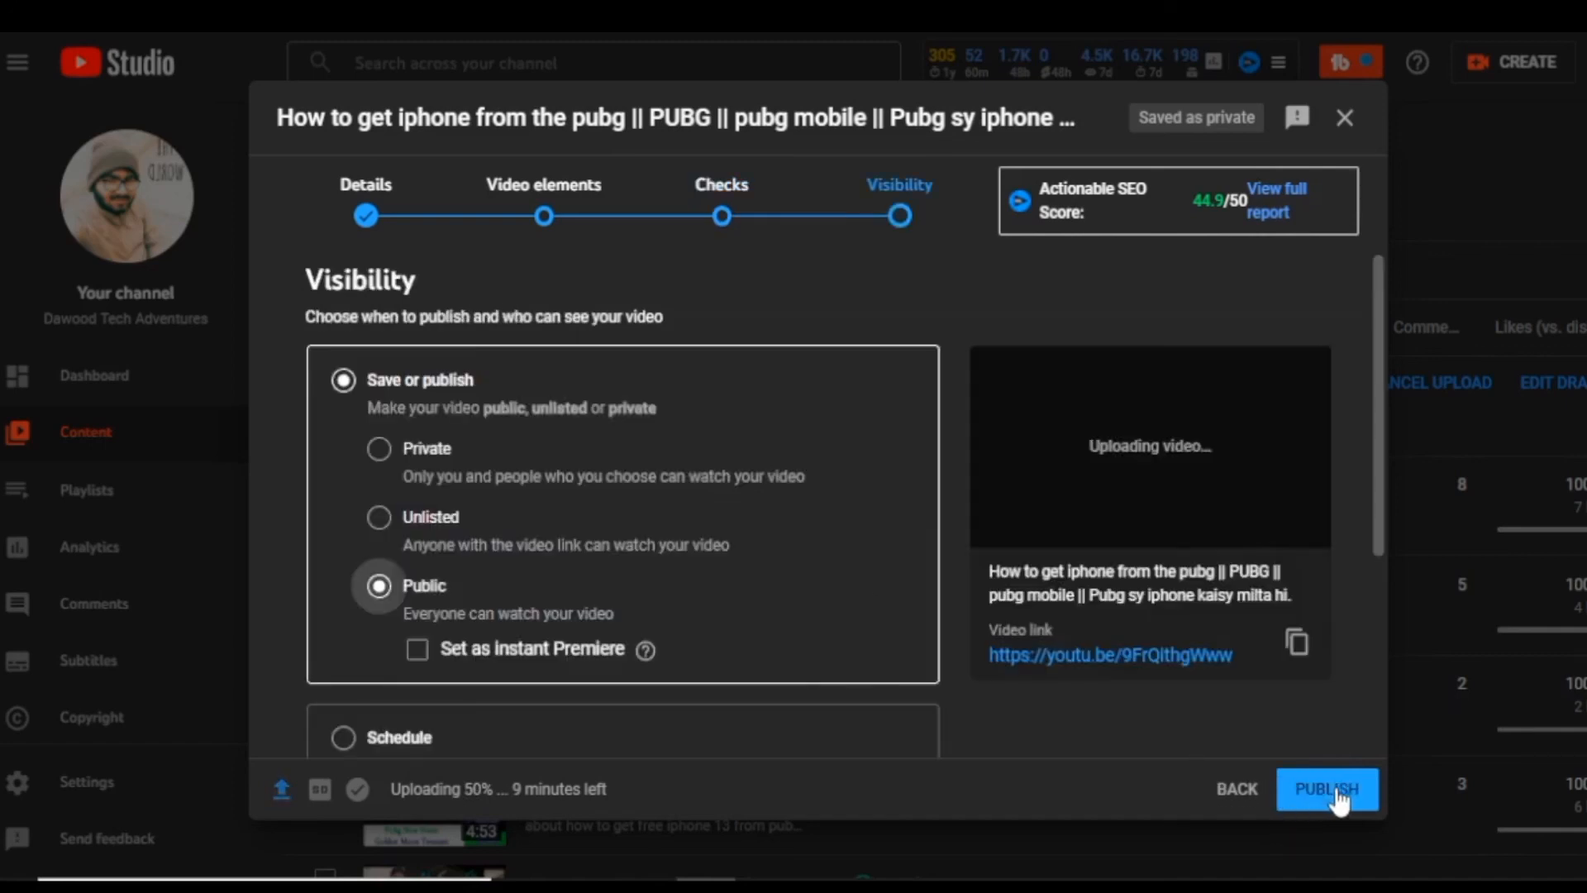